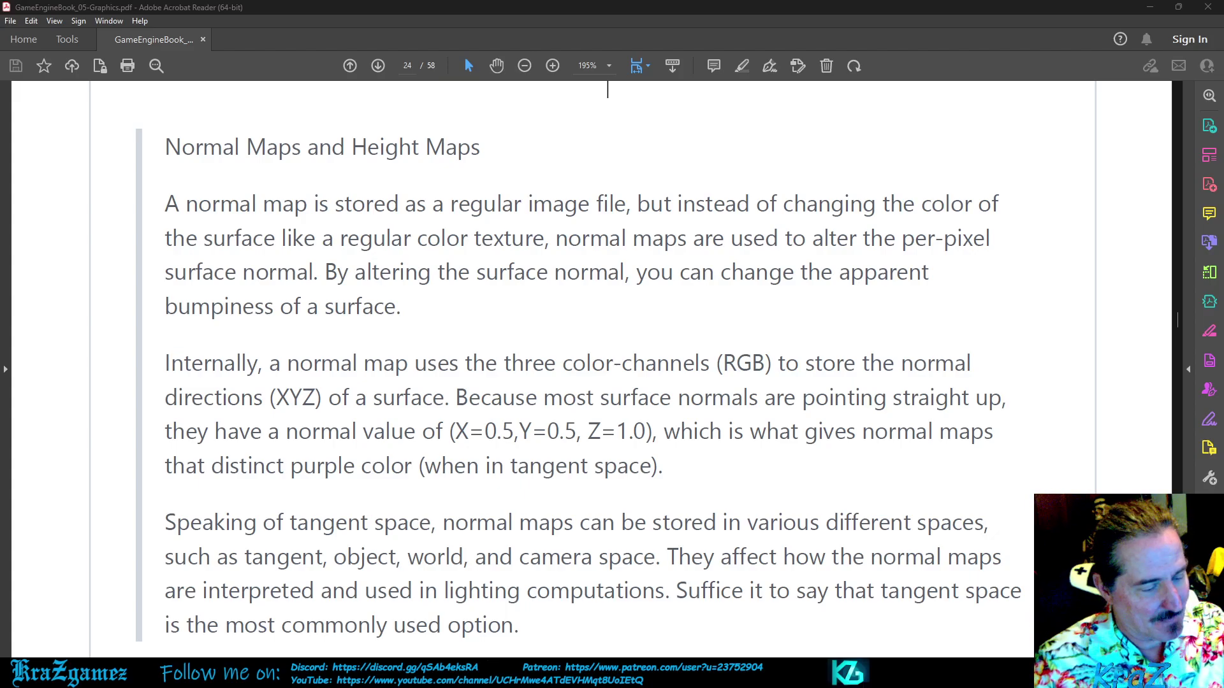
Step: Switch to UPBGE and enable the diffuse Alpha influence for the Floor material's Tex.001 texture
key("alt+Tab")
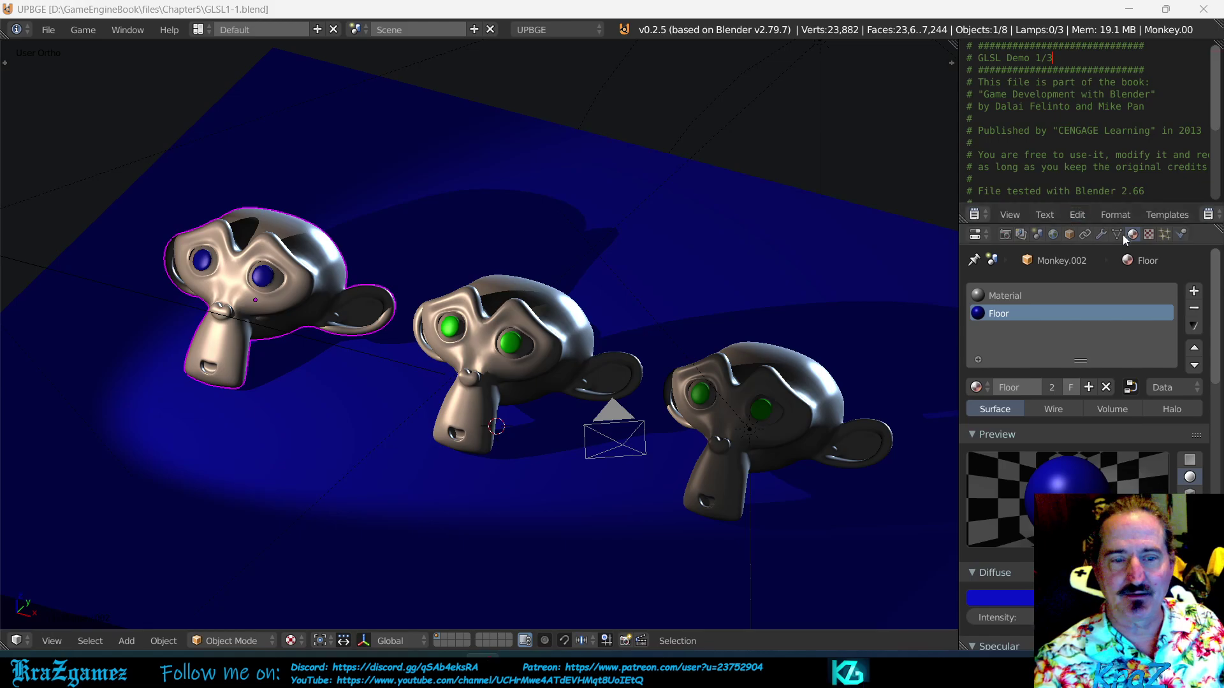
left_click(1148, 234)
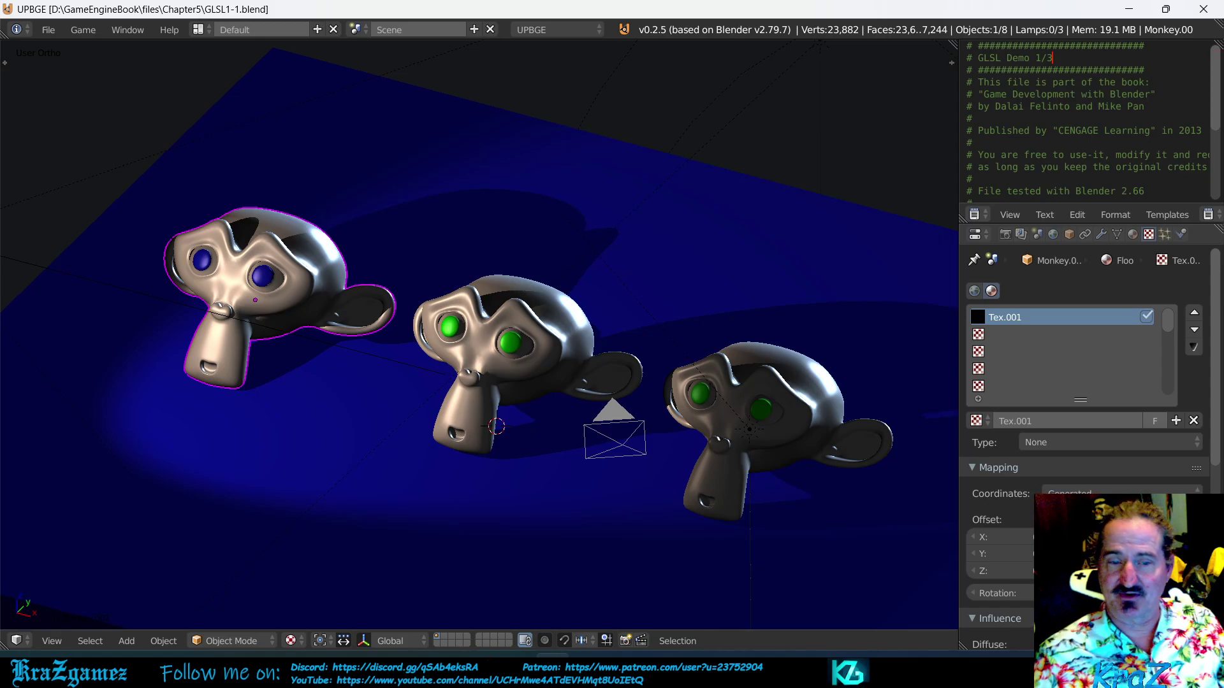
scroll(1045, 440, "down", 3)
scroll(1074, 438, "down", 8)
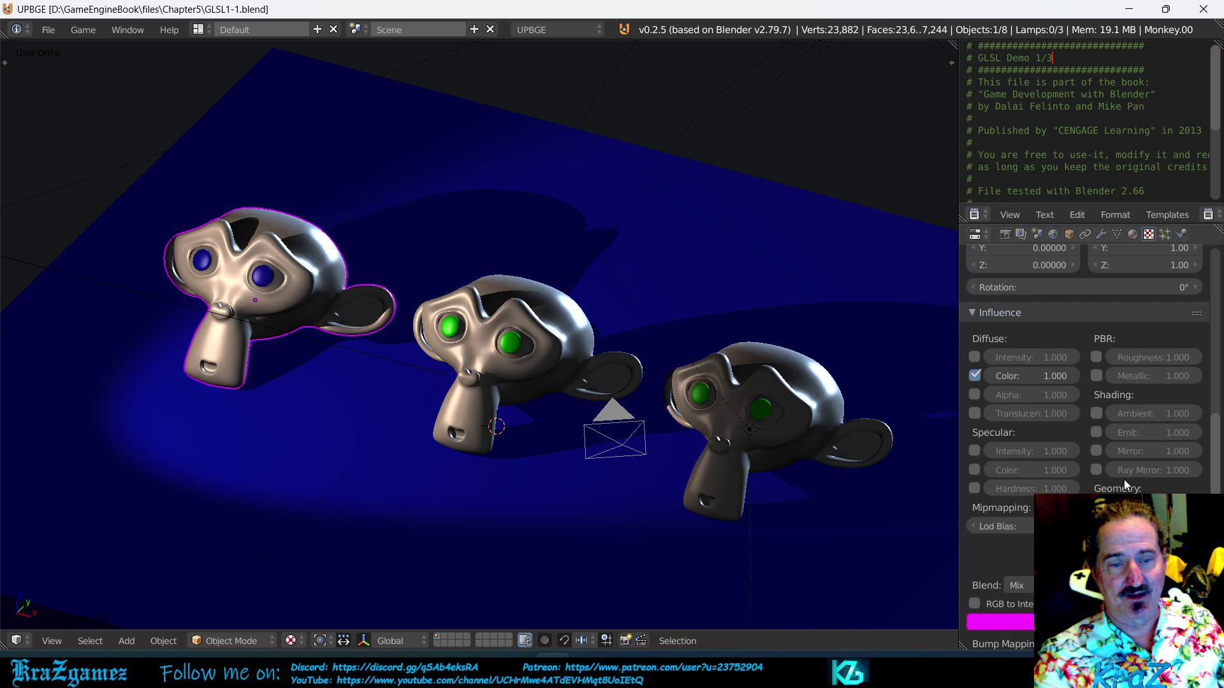
left_click(974, 394)
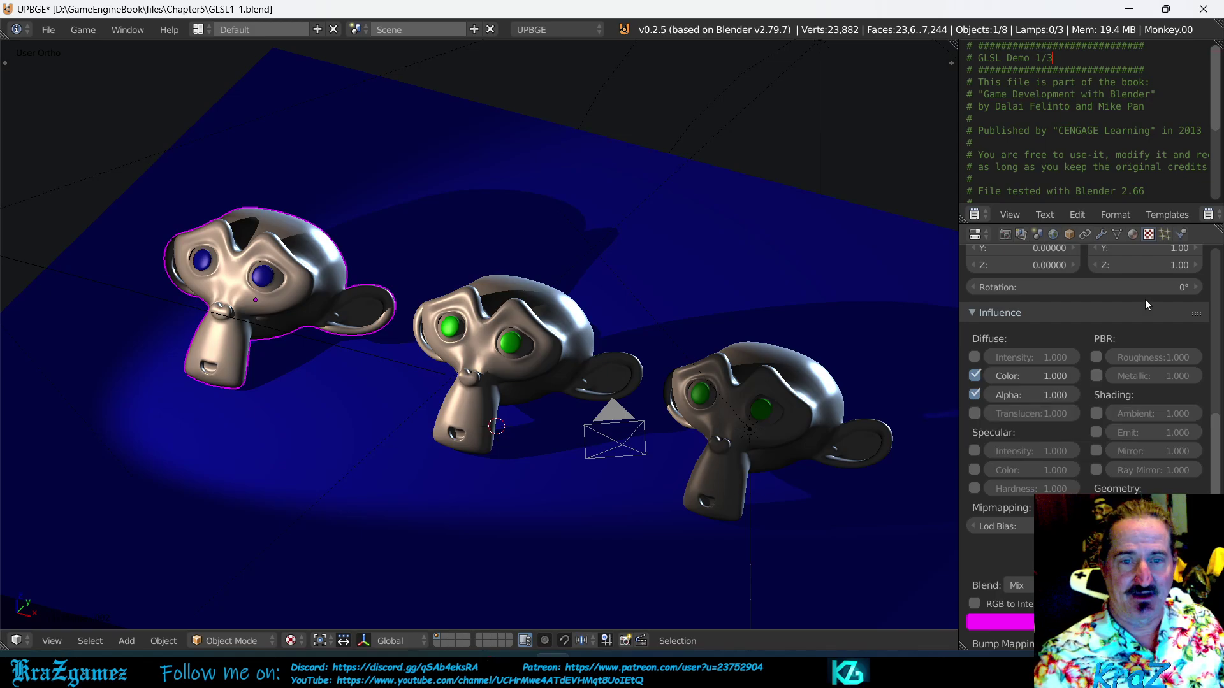
Step: Set the Floor material's game alpha blending mode to Alpha Blend
left_click(1134, 234)
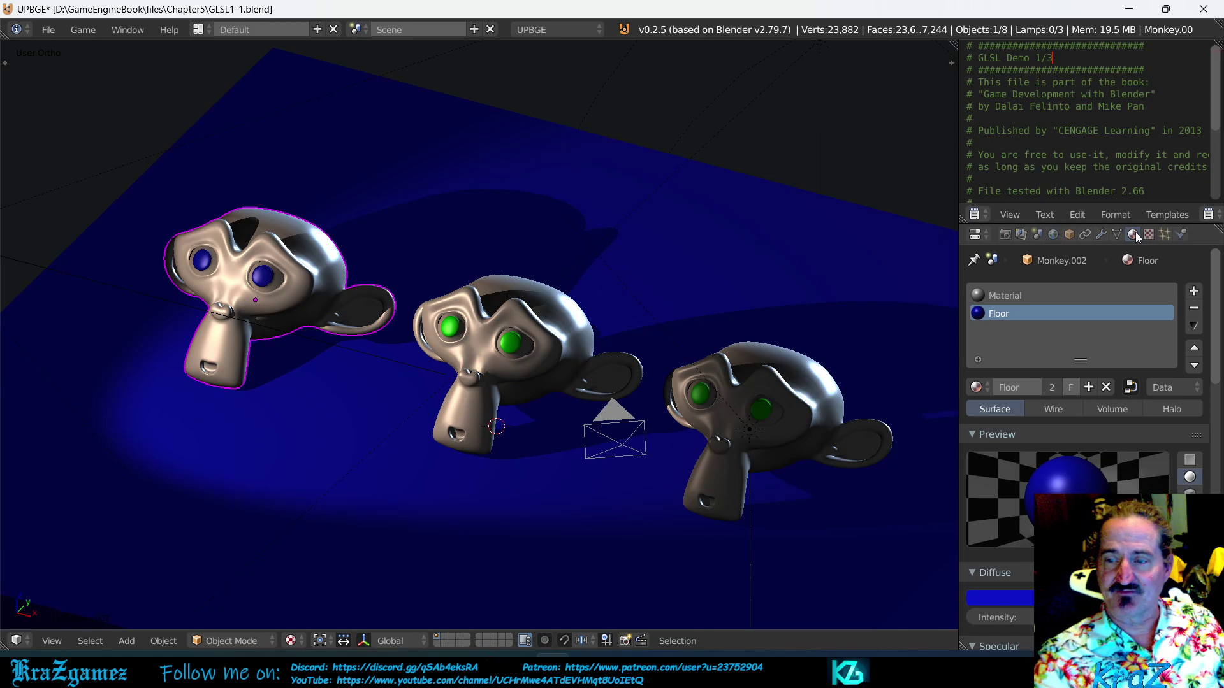
scroll(1120, 343, "down", 8)
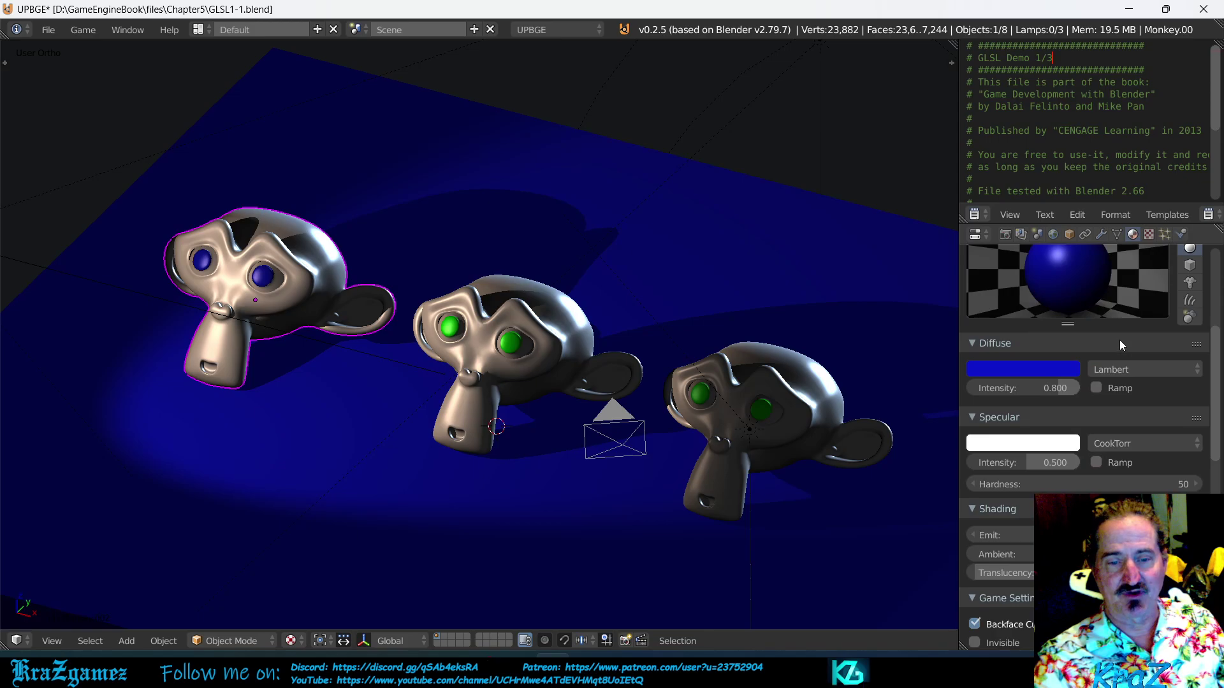
scroll(1119, 339, "down", 2)
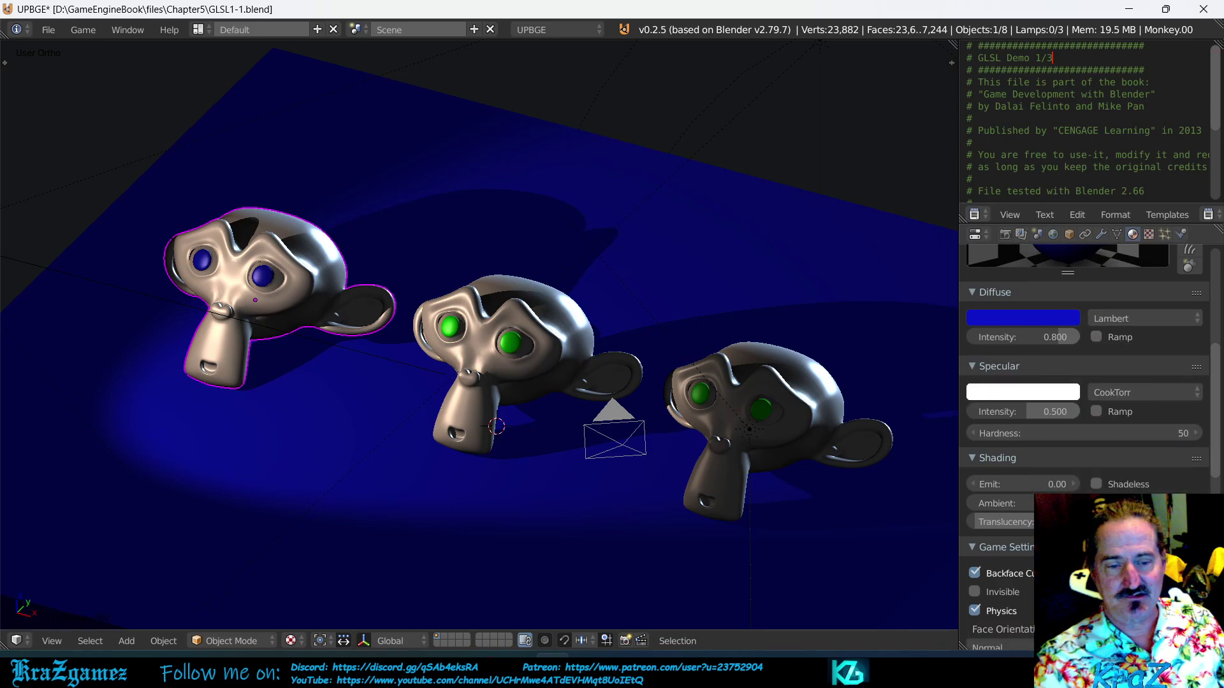
scroll(1160, 435, "down", 2)
scroll(1088, 446, "down", 1)
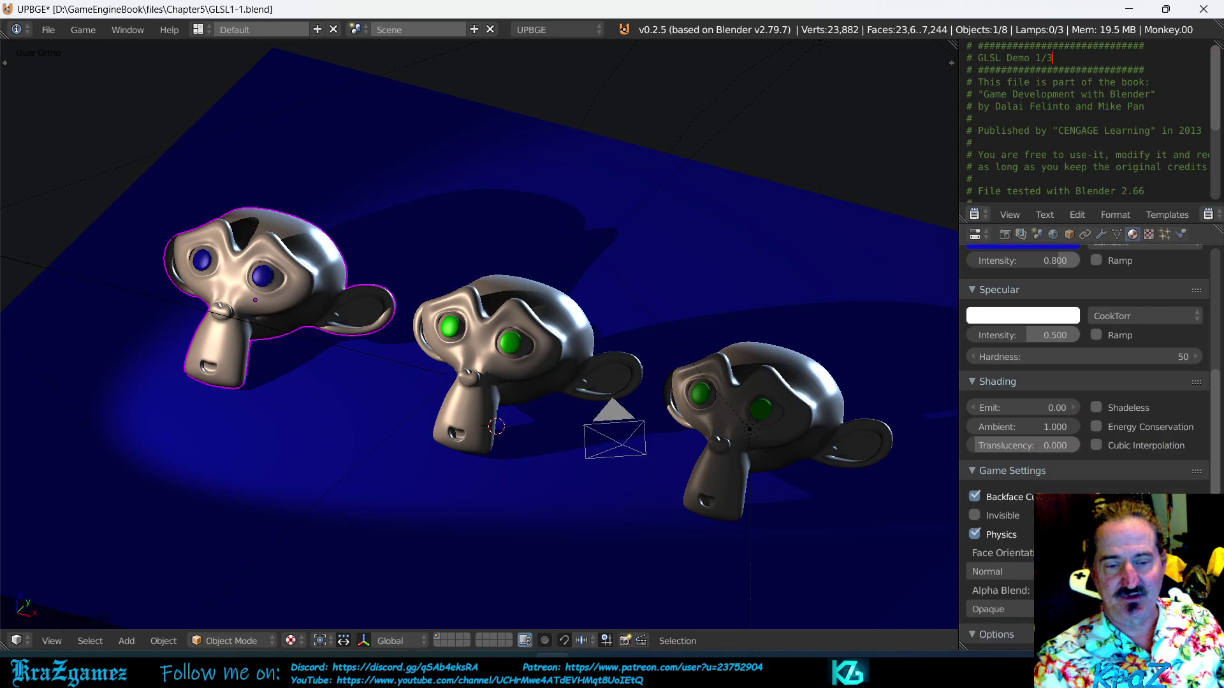
scroll(1088, 446, "down", 8)
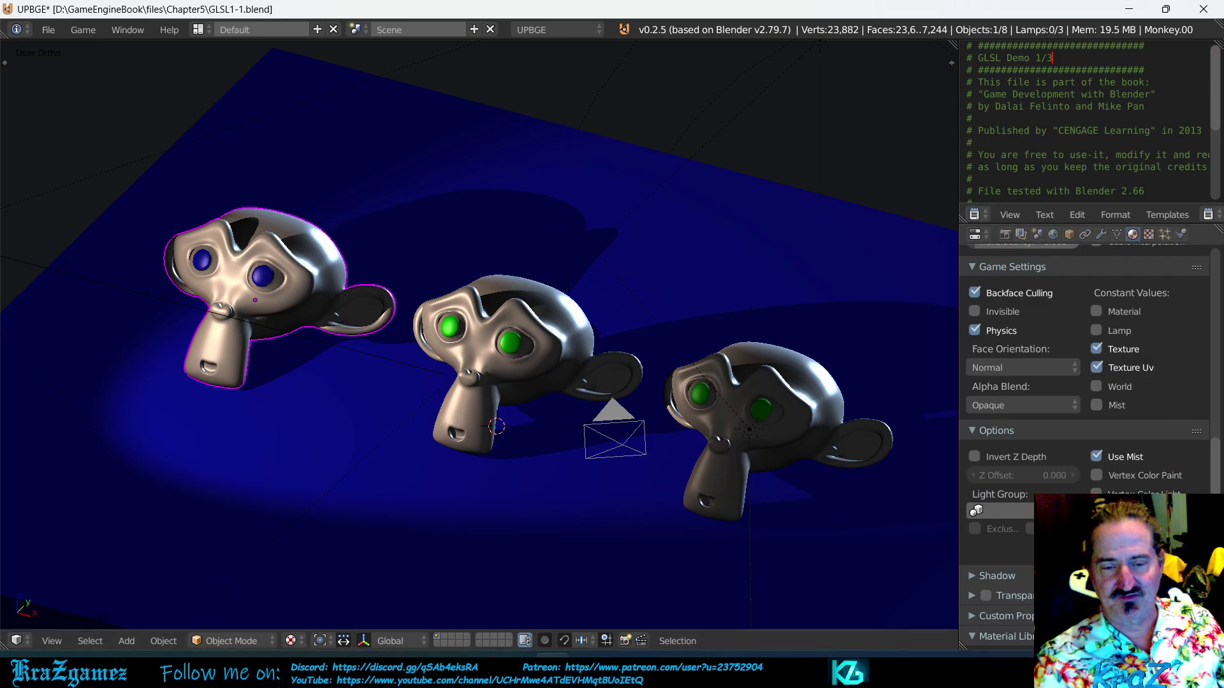
scroll(1083, 560, "down", 1)
scroll(1084, 446, "down", 2)
scroll(1083, 446, "up", 2)
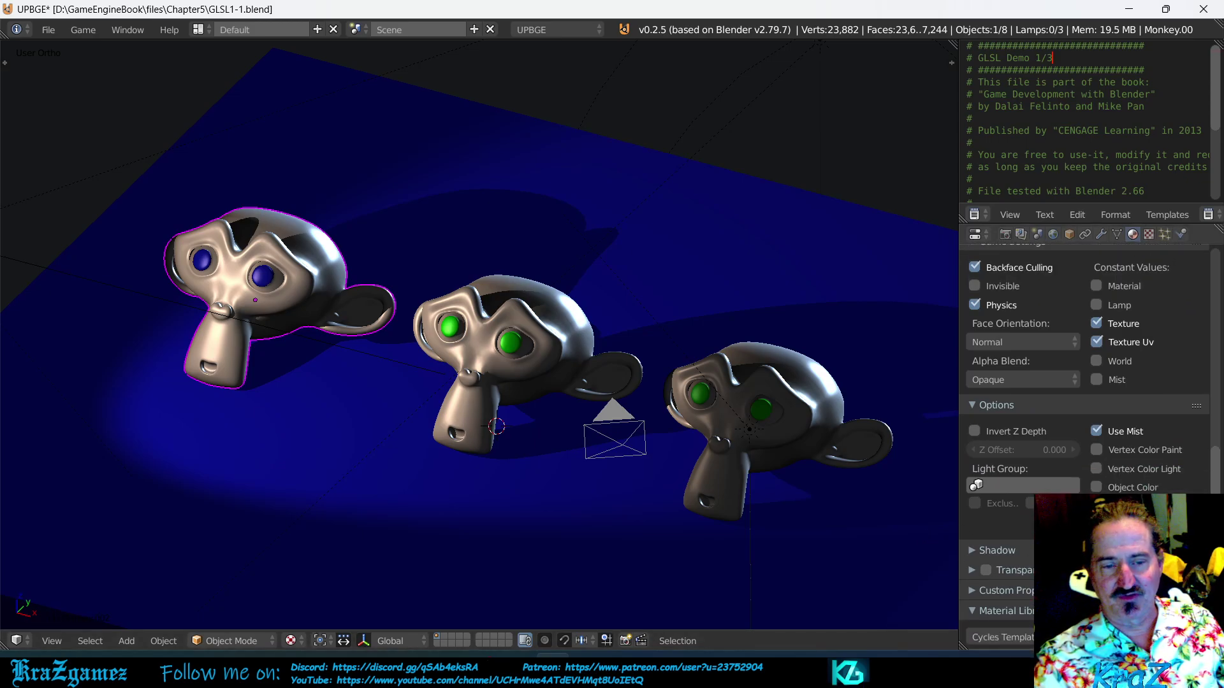
scroll(1147, 424, "up", 3)
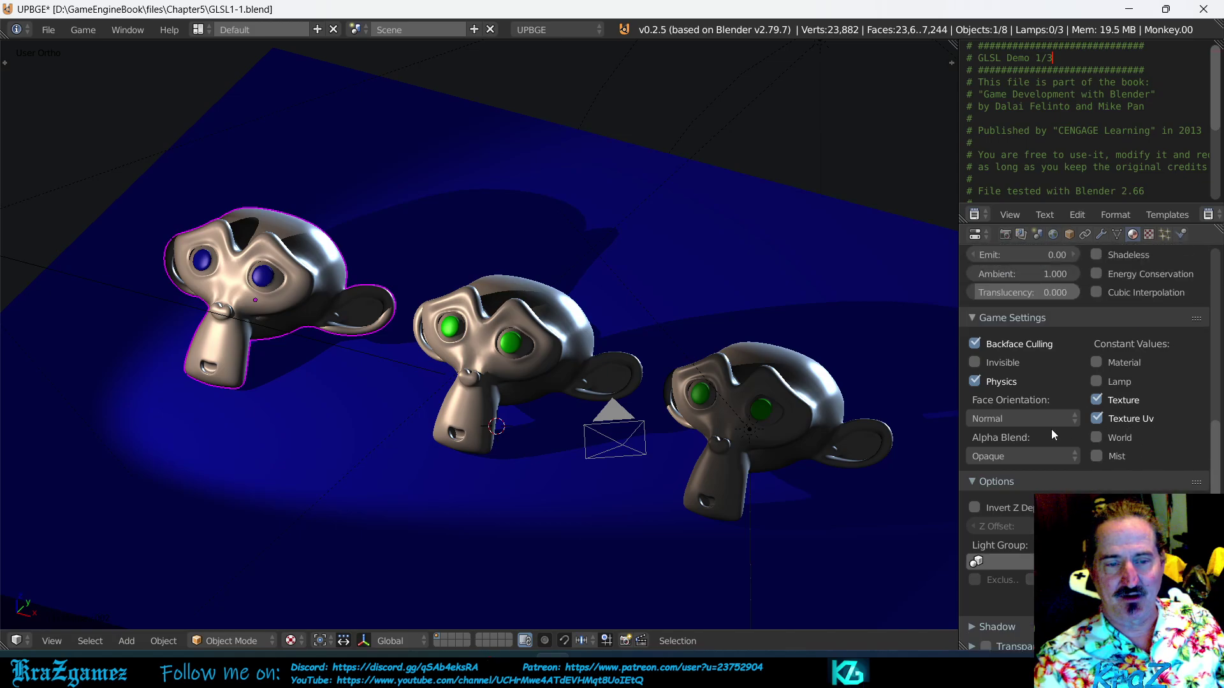
left_click(1013, 456)
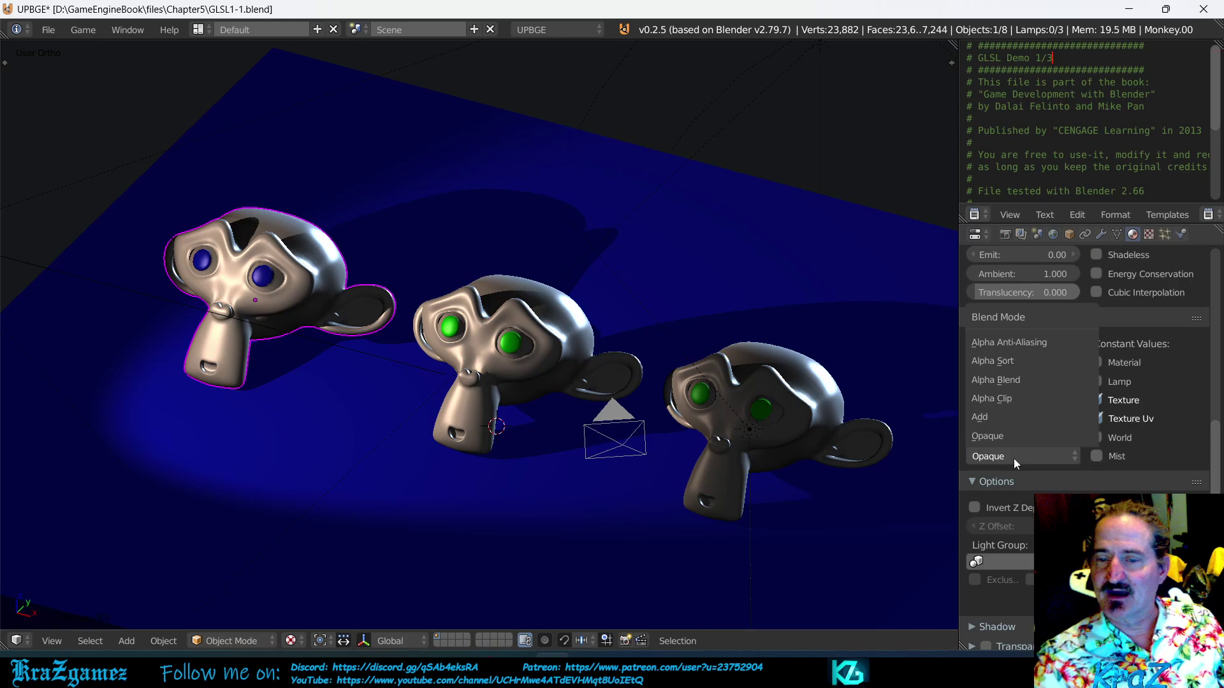
left_click(1013, 380)
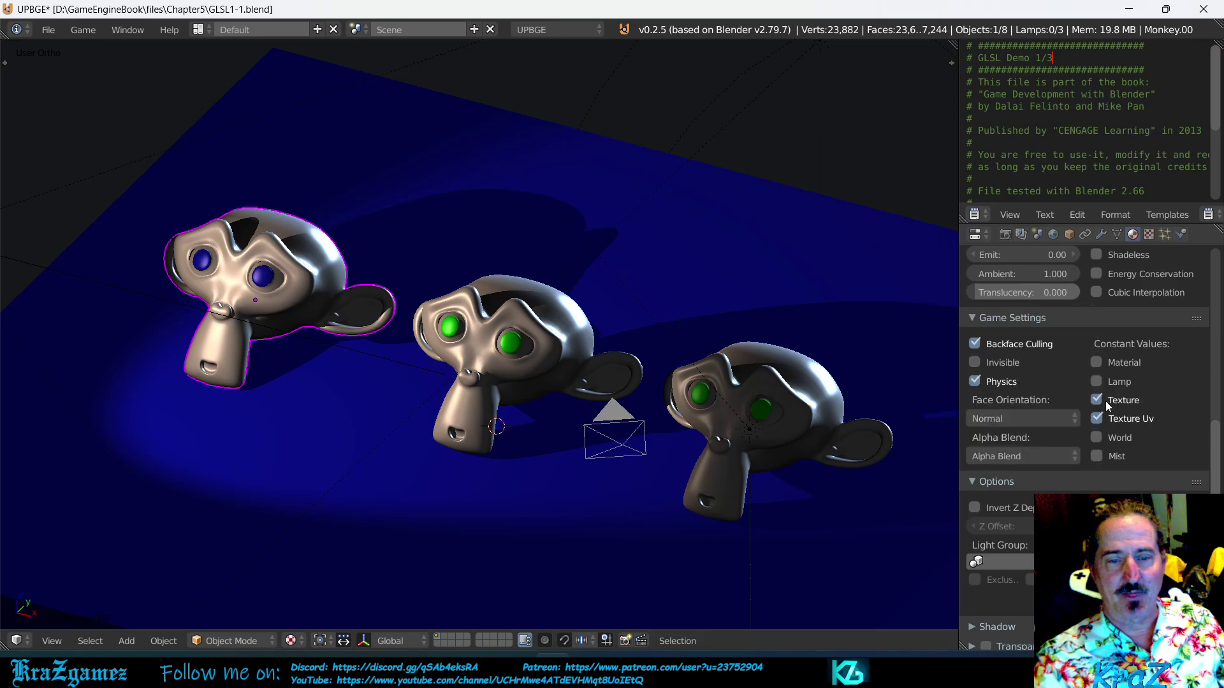
Step: Review the Floor material's diffuse, specular, shading, game and option settings
scroll(1147, 395, "up", 2)
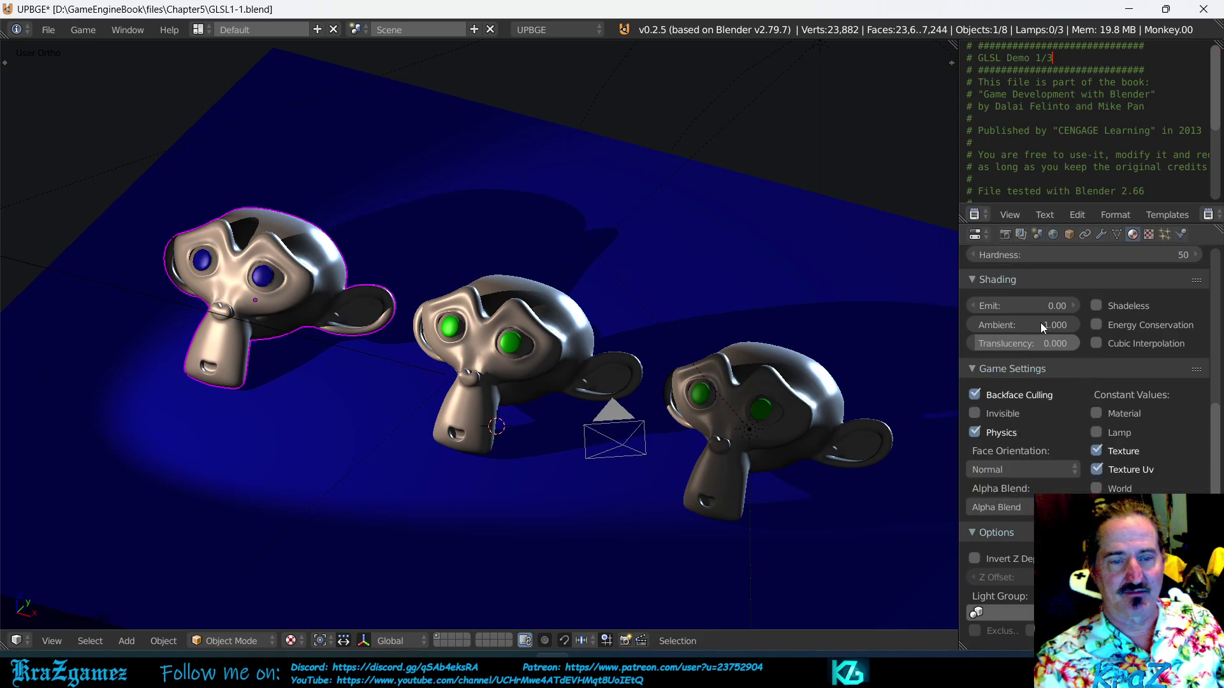
scroll(1040, 322, "up", 3)
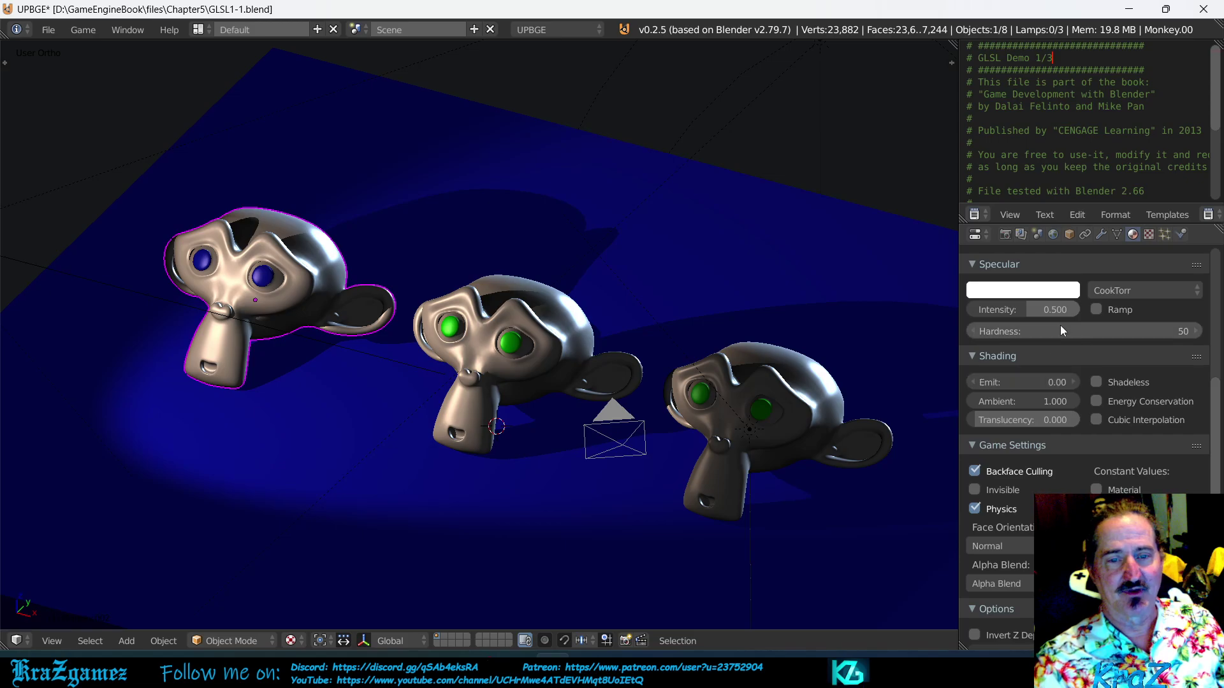
scroll(1083, 322, "up", 1)
scroll(1084, 320, "up", 3)
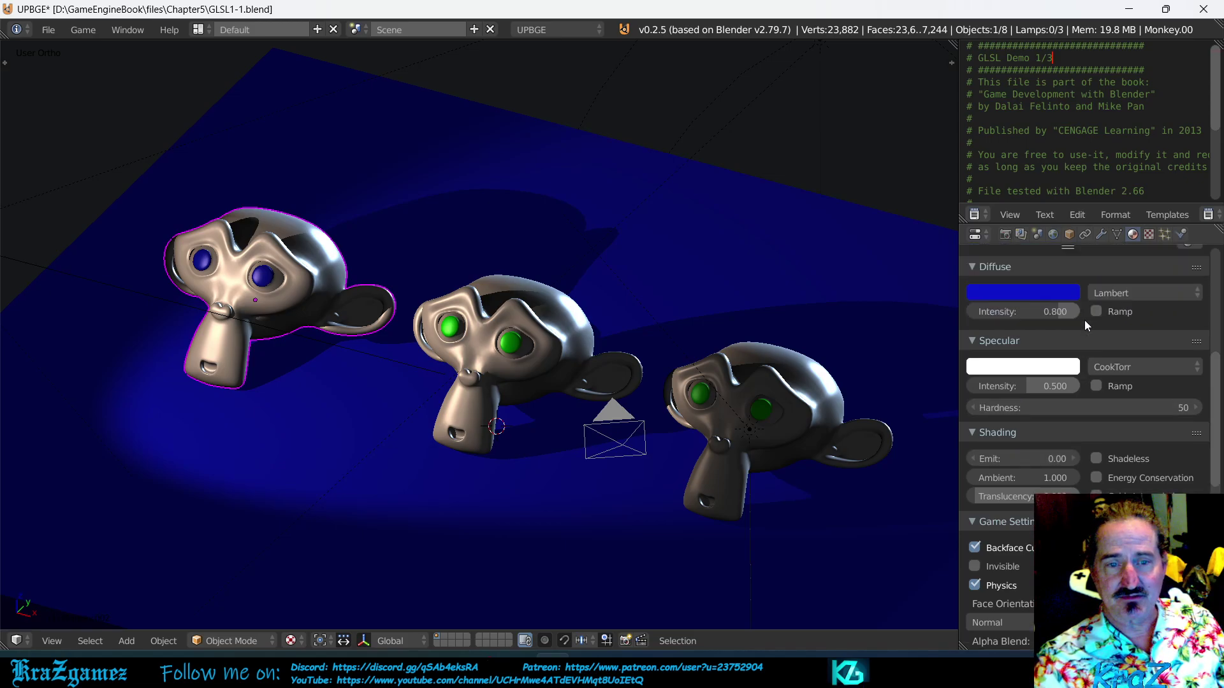
scroll(1100, 329, "down", 3)
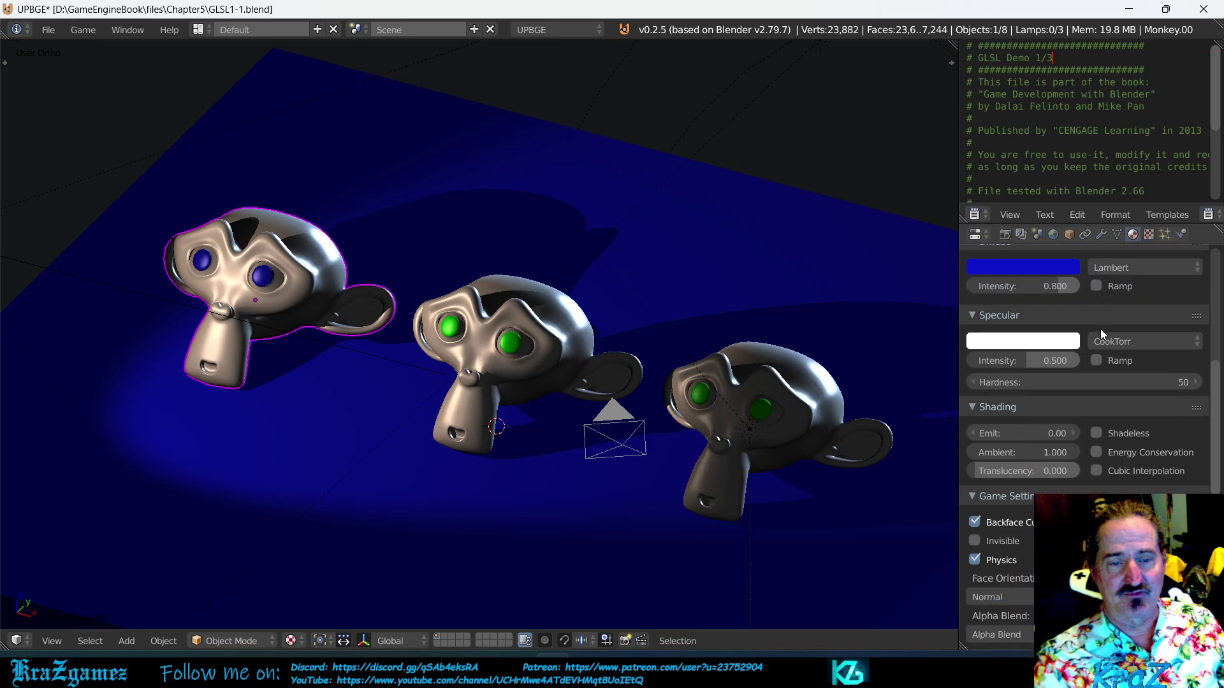
scroll(1096, 329, "down", 2)
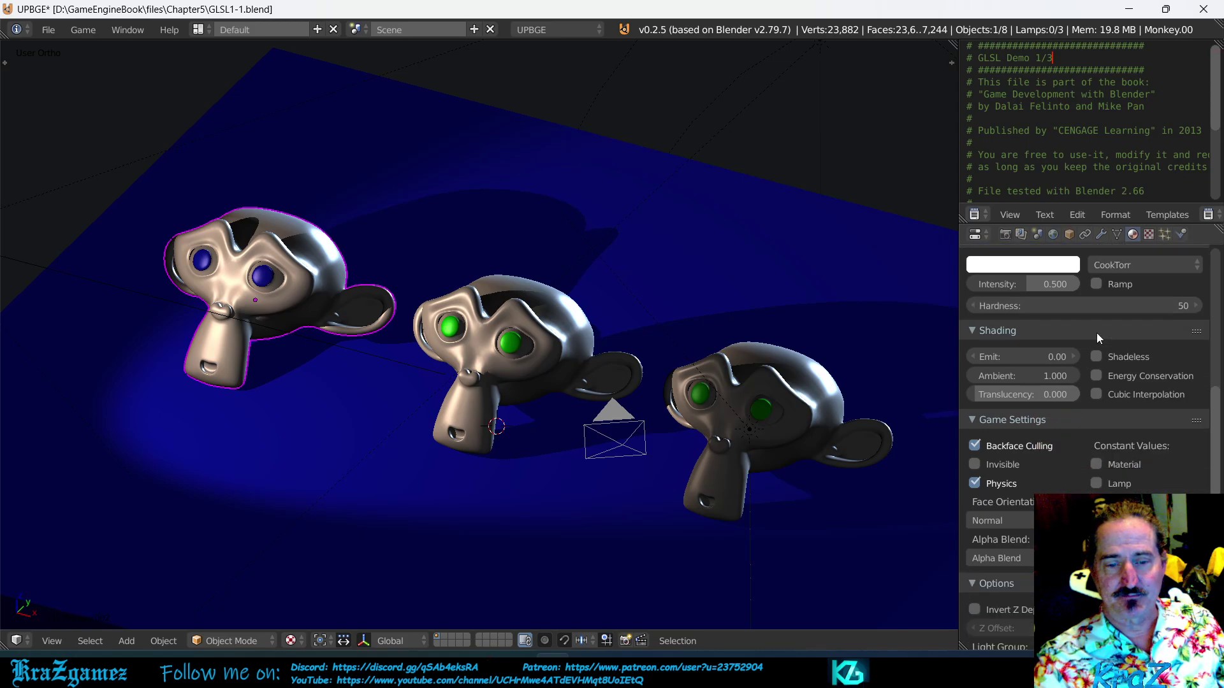
scroll(1097, 334, "down", 8)
scroll(1096, 354, "up", 1)
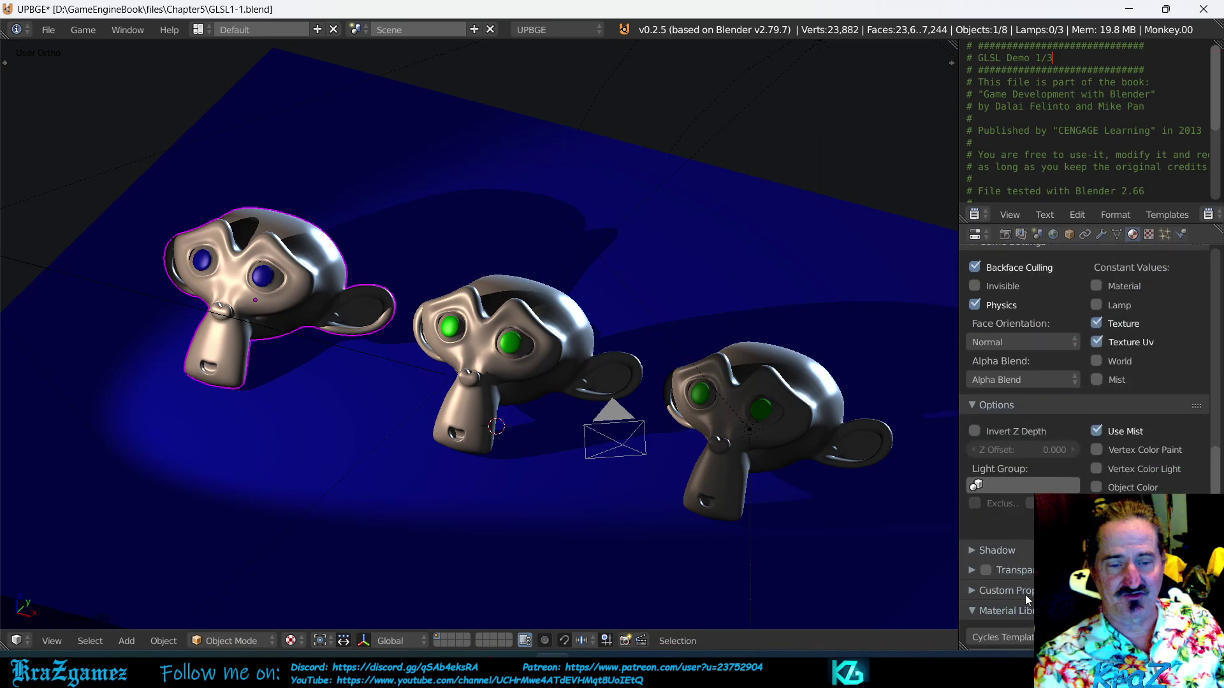
scroll(1058, 319, "up", 2)
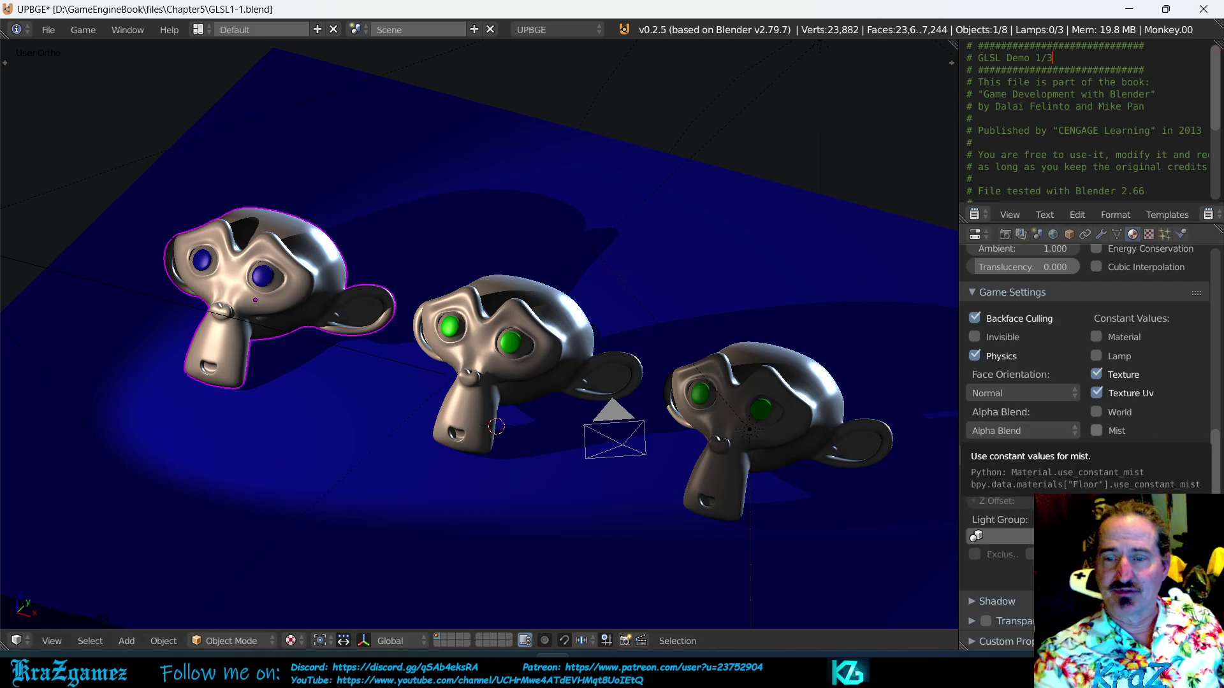
left_click(1018, 431)
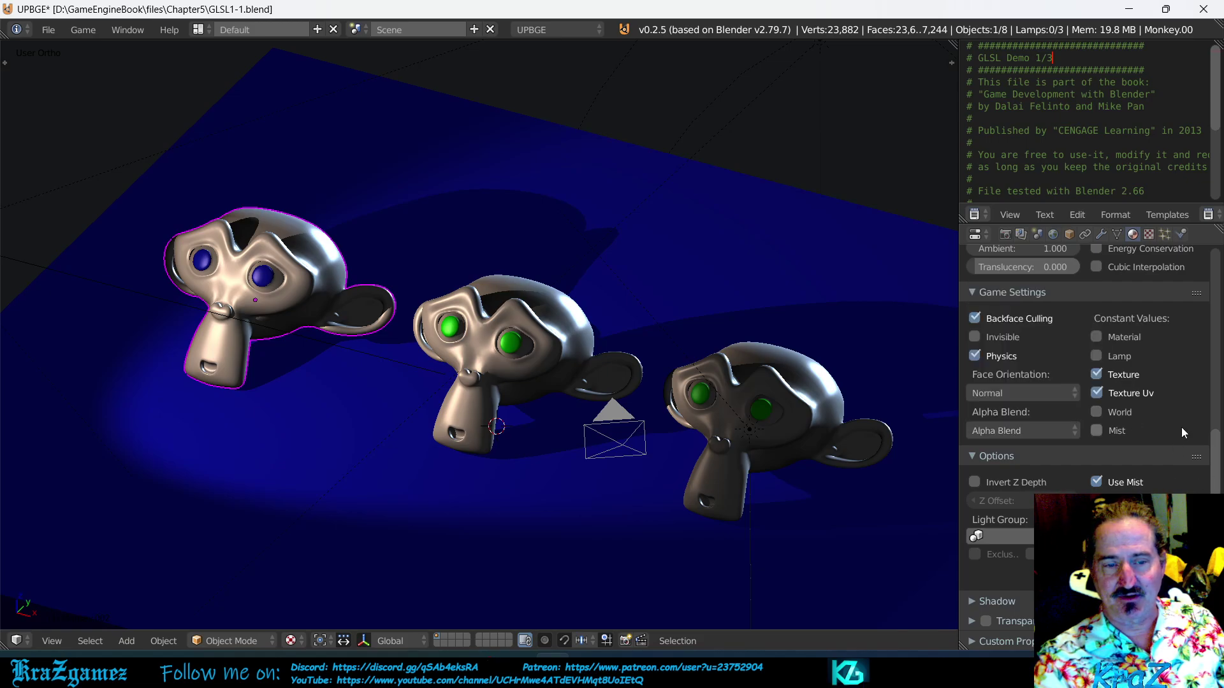
left_click(1028, 393)
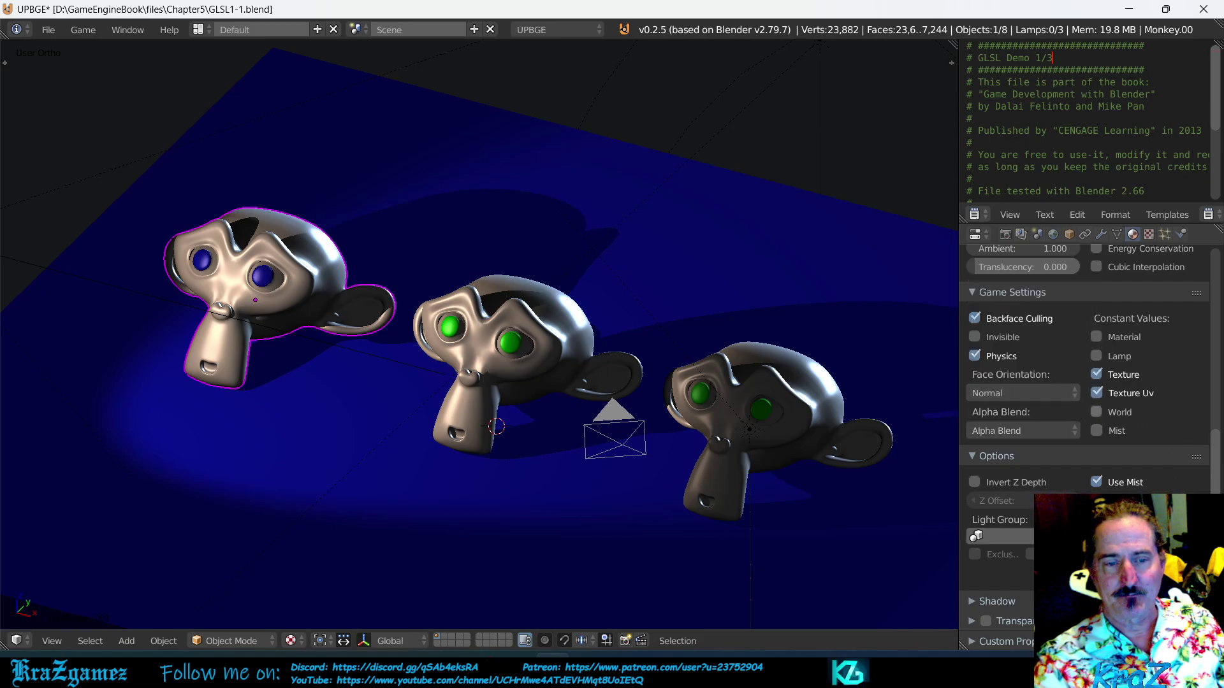
scroll(1164, 418, "down", 8)
scroll(1165, 418, "up", 4)
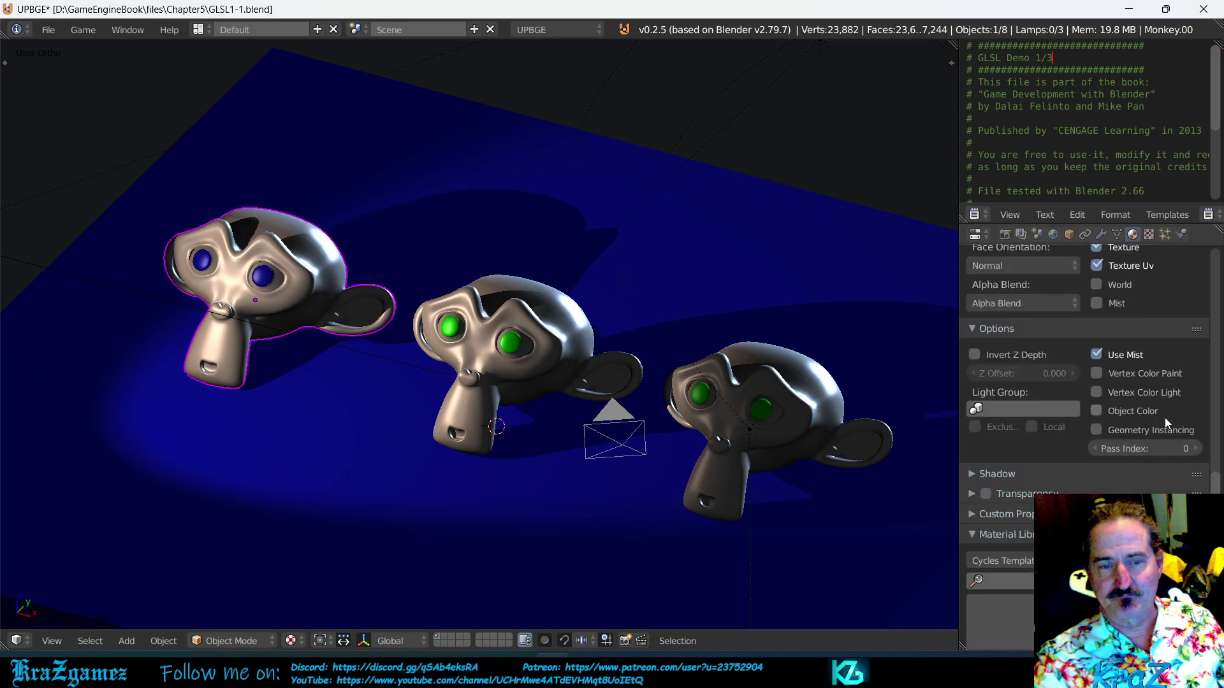
Step: Choose the Mix blend type for the Floor material's texture influence and enable RGB to Intensity
left_click(1148, 234)
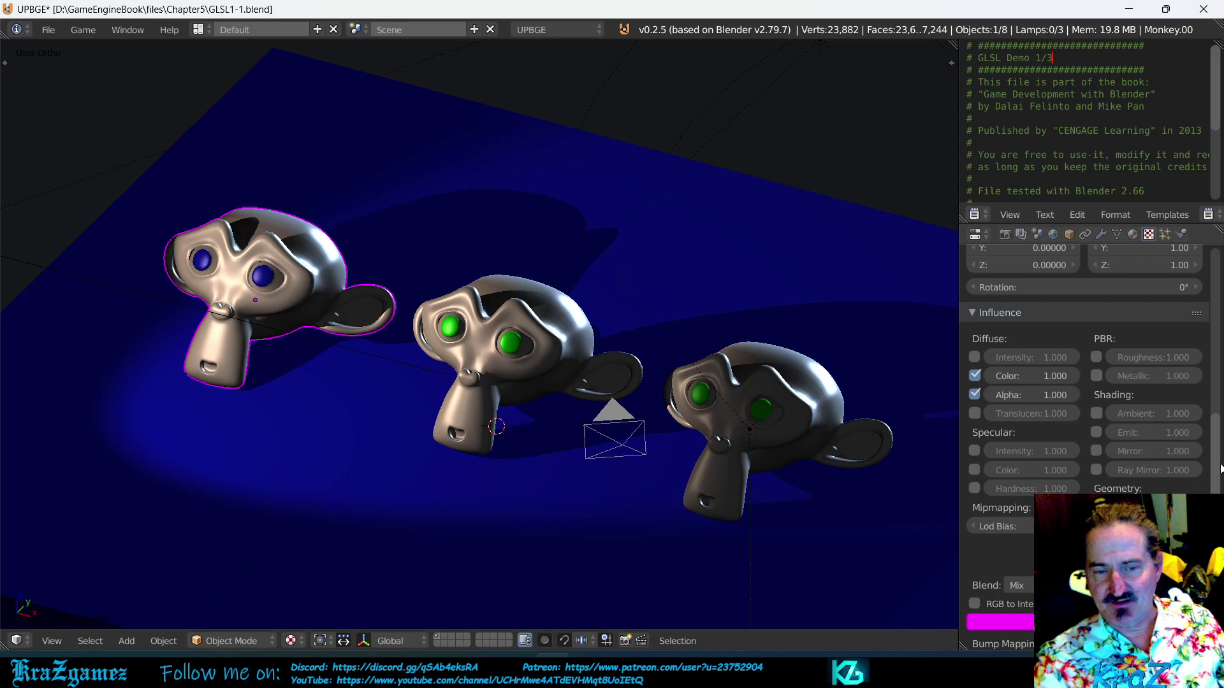
scroll(1180, 484, "down", 2)
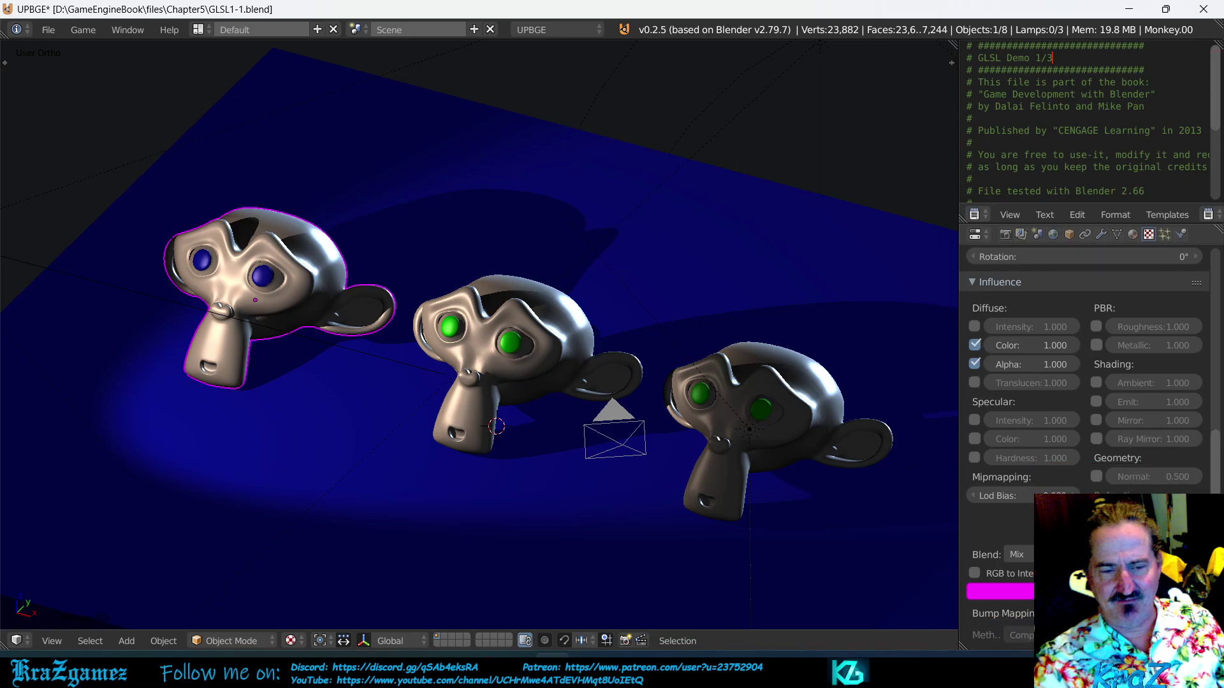
left_click(1031, 556)
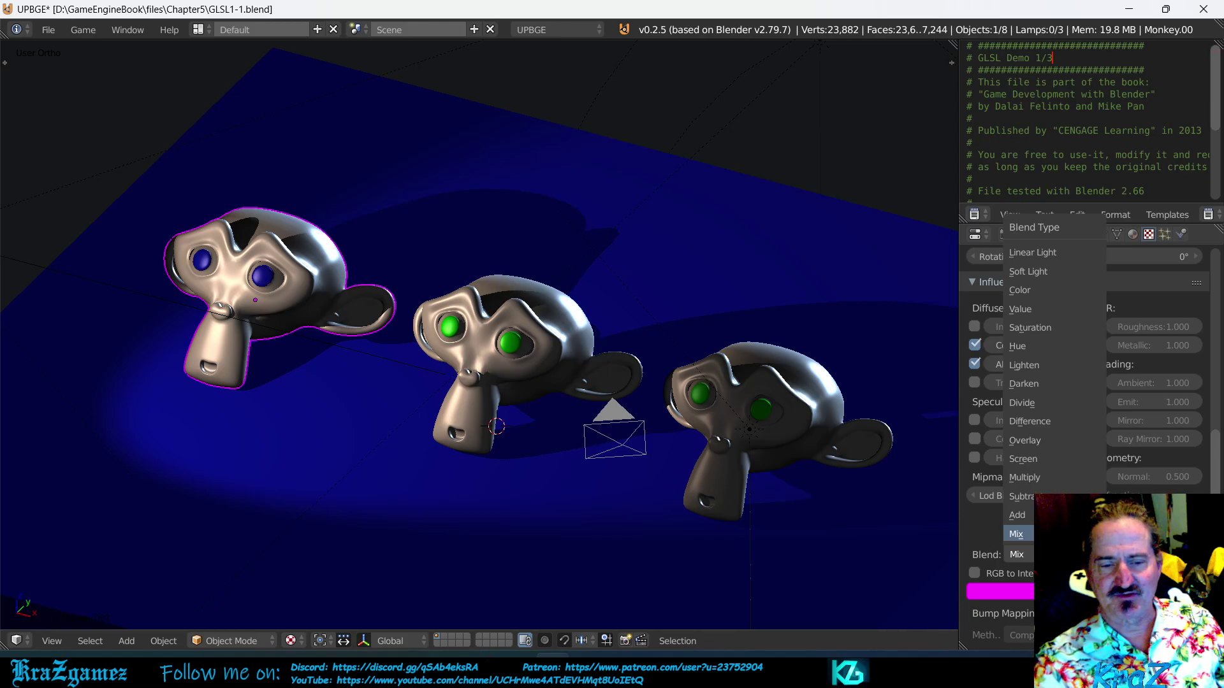
left_click(1045, 534)
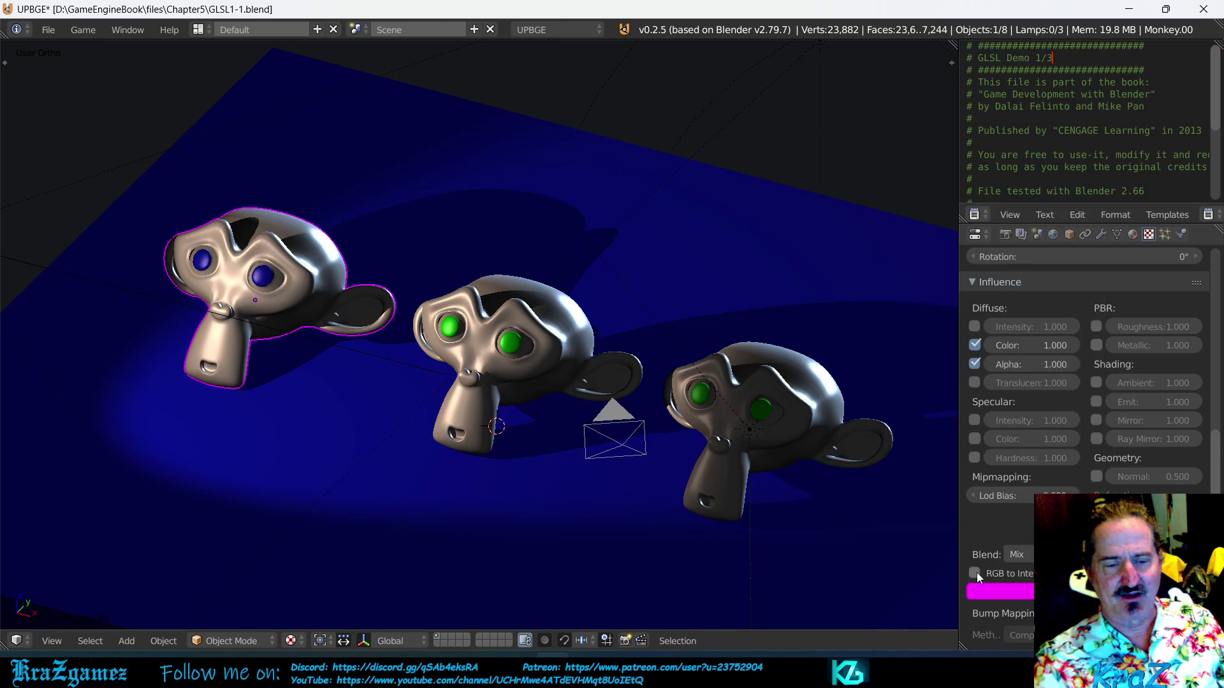
left_click(1022, 556)
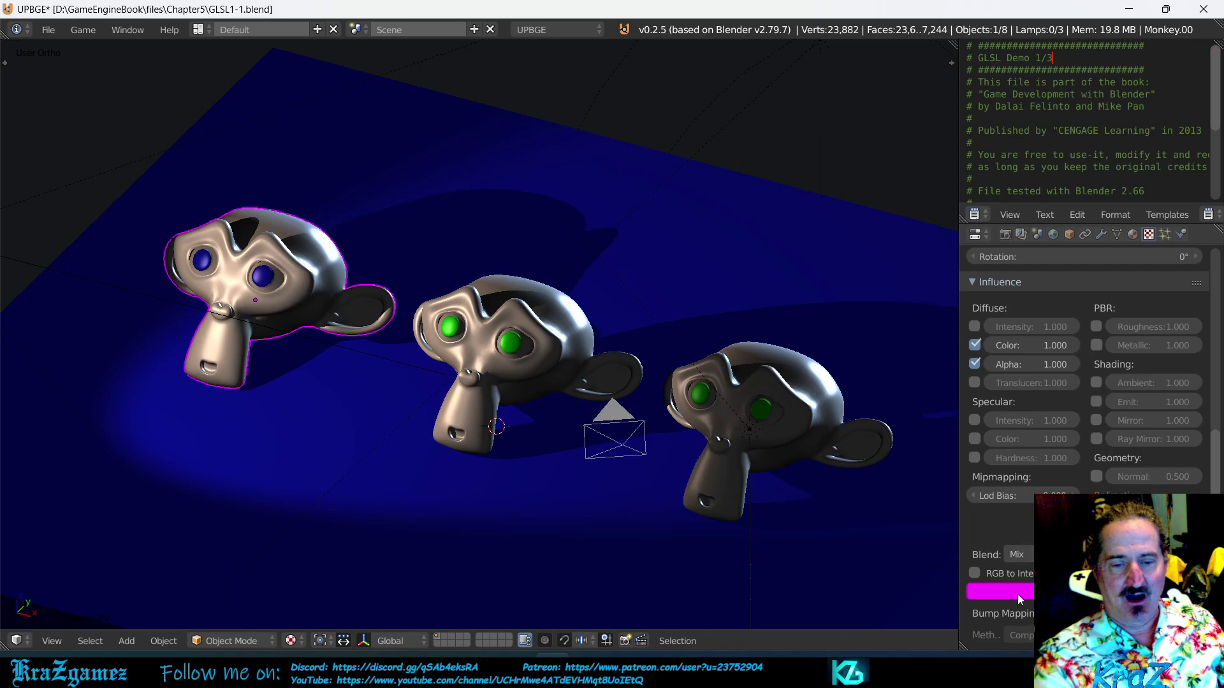
left_click(975, 573)
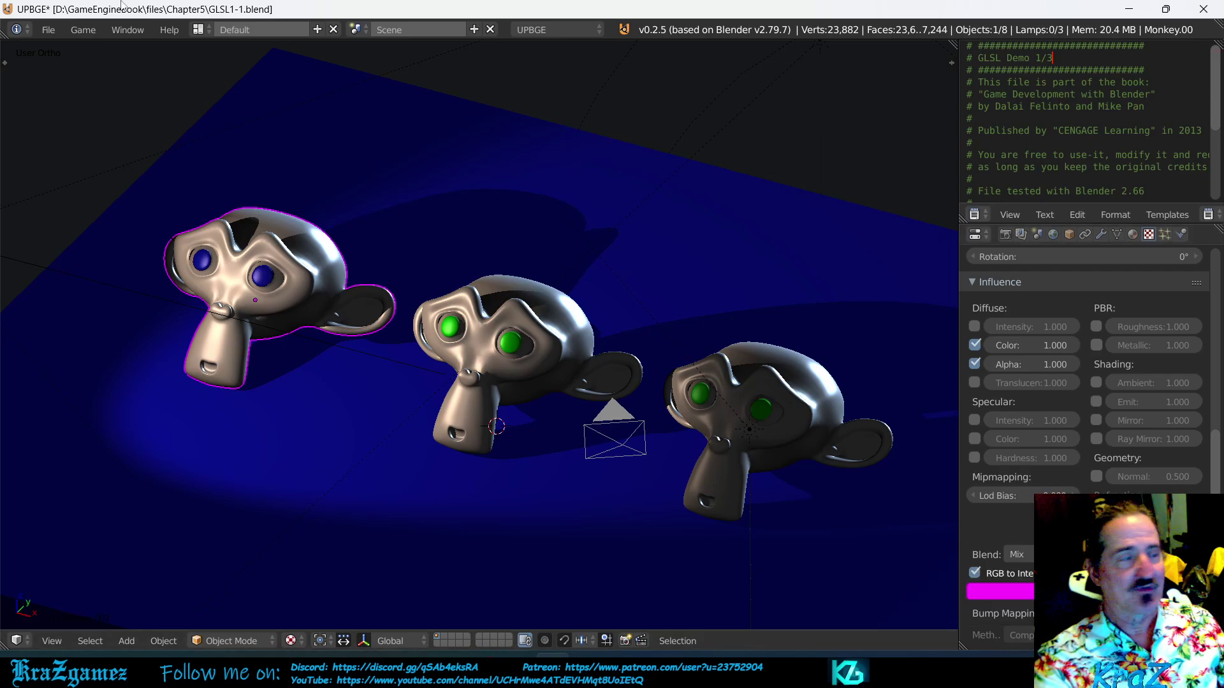
Step: Open the file GLSL2.blend from the Chapter5 folder
left_click(52, 31)
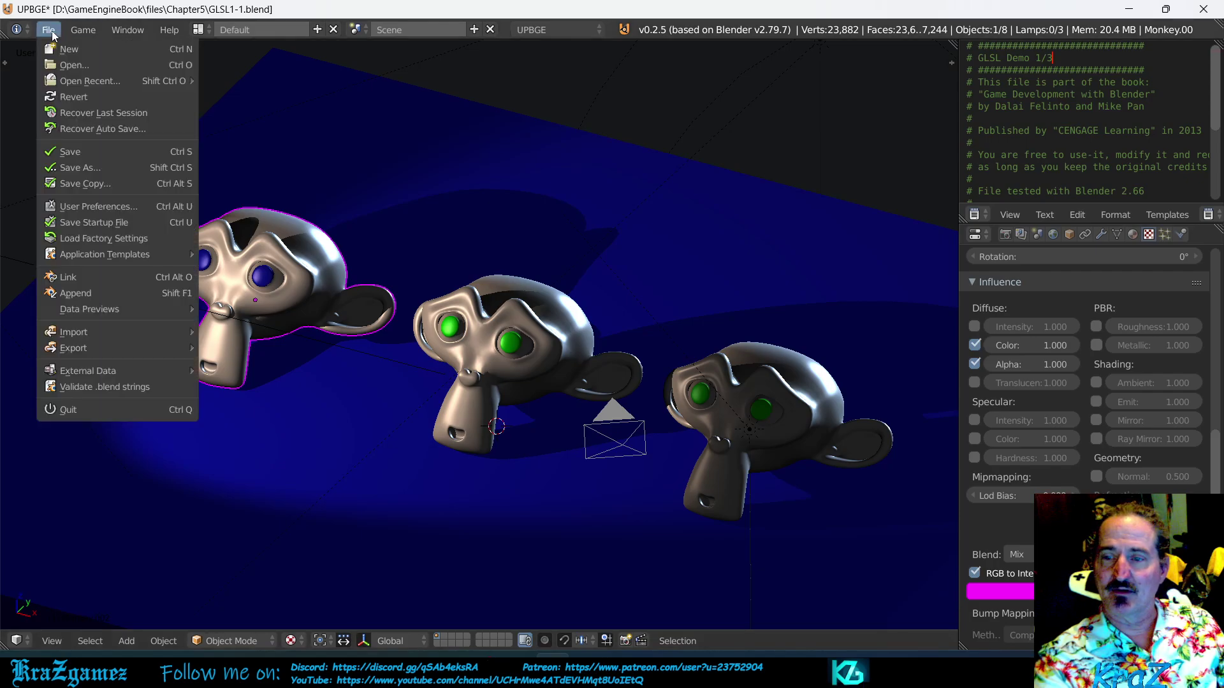
left_click(70, 67)
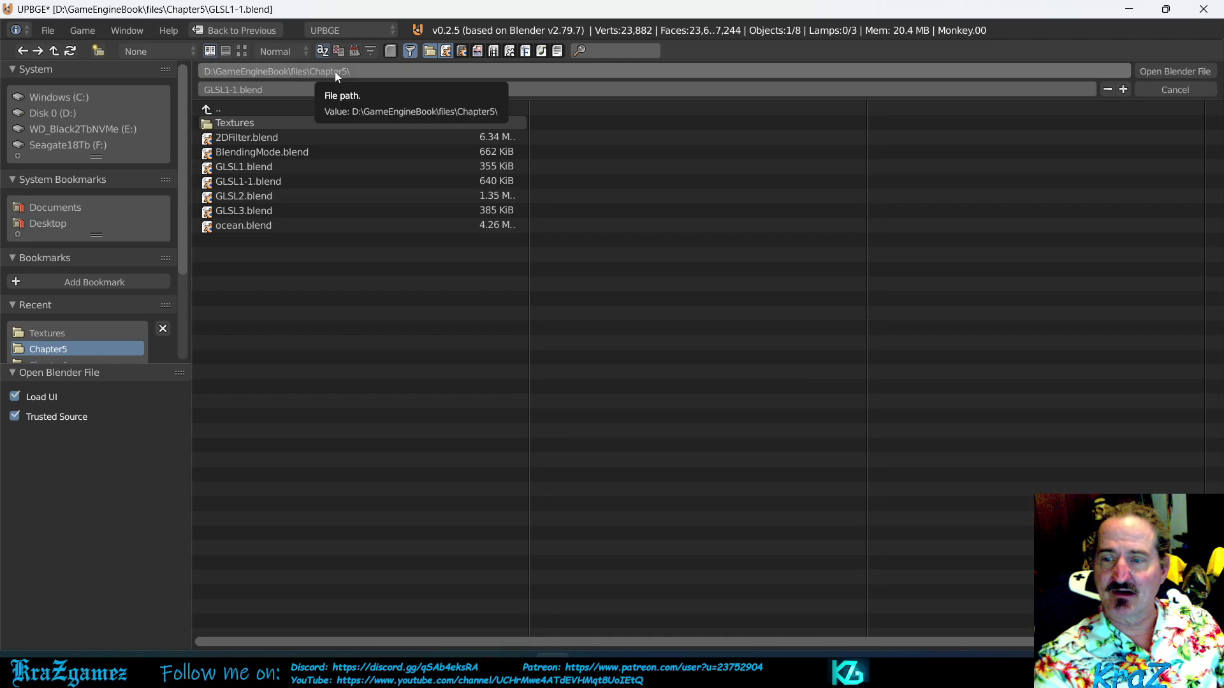
left_click(255, 196)
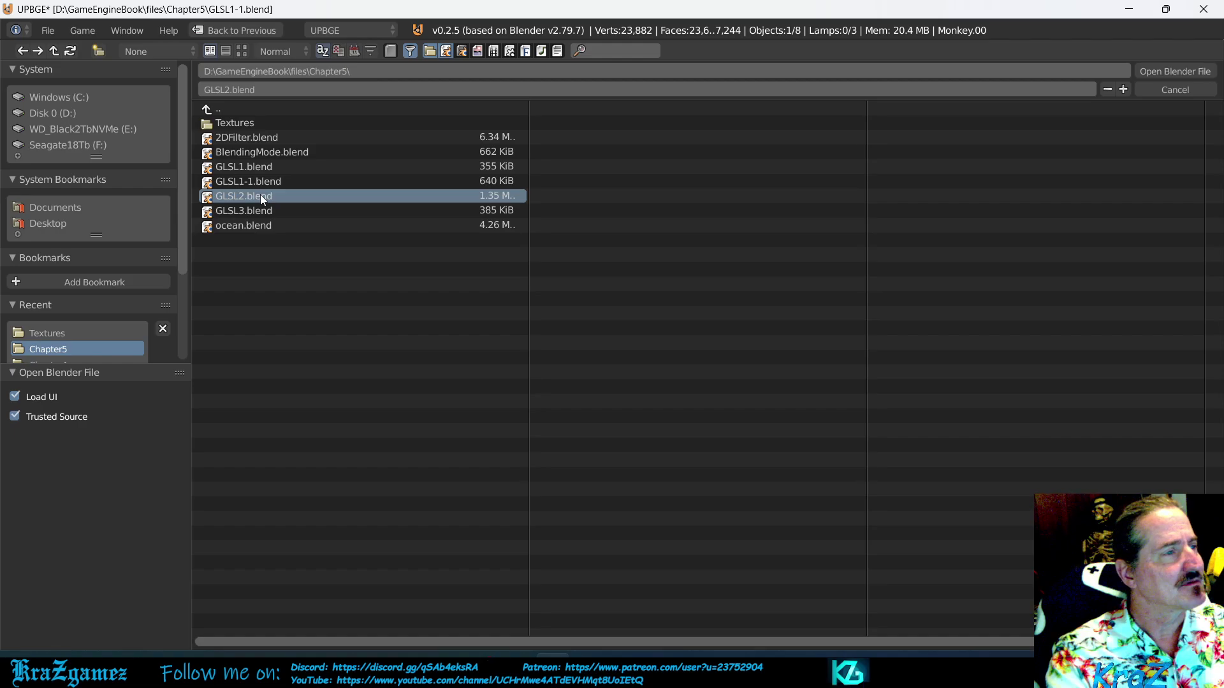
double_click(260, 194)
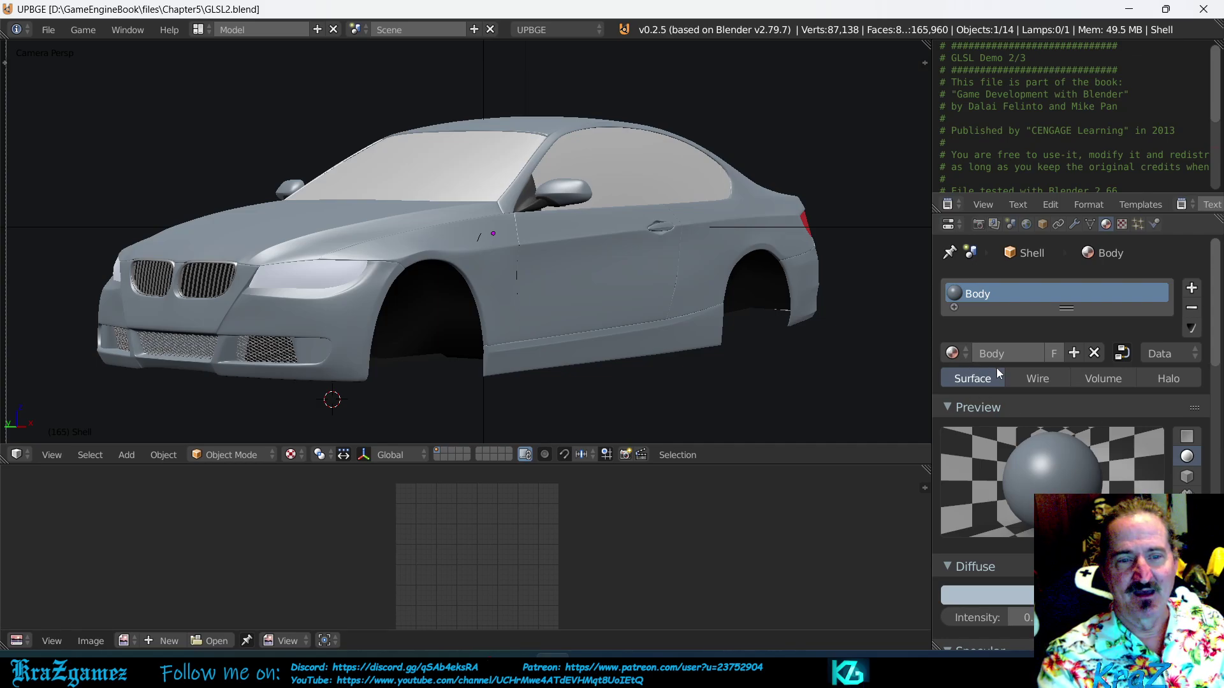
scroll(1003, 357, "down", 10)
scroll(1020, 370, "up", 6)
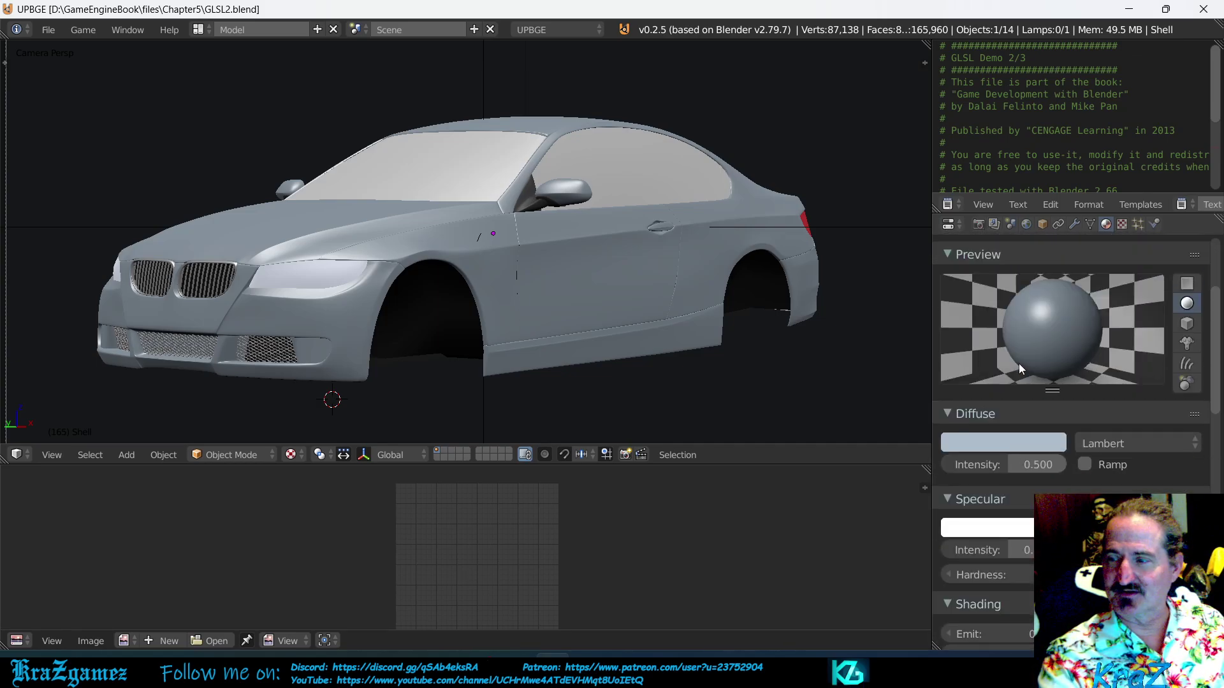
scroll(1018, 363, "up", 6)
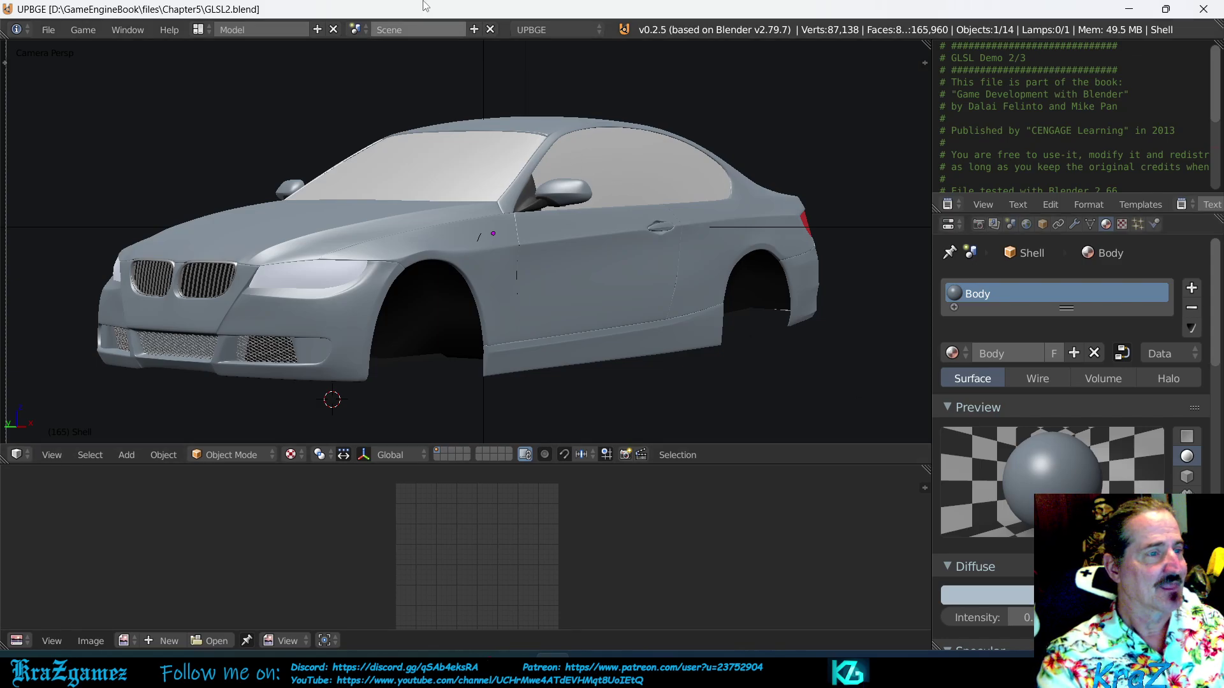
Step: Inspect the Softbox lamp above the car, and reselect the car's body
scroll(568, 174, "down", 8)
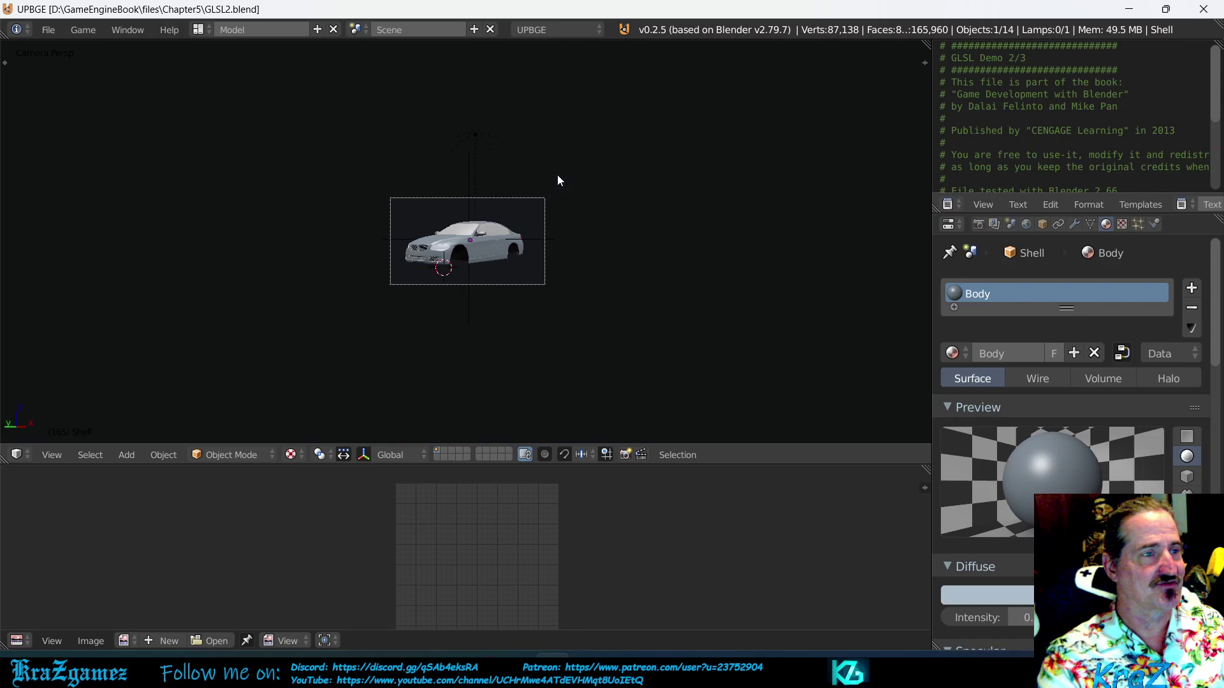
right_click(476, 136)
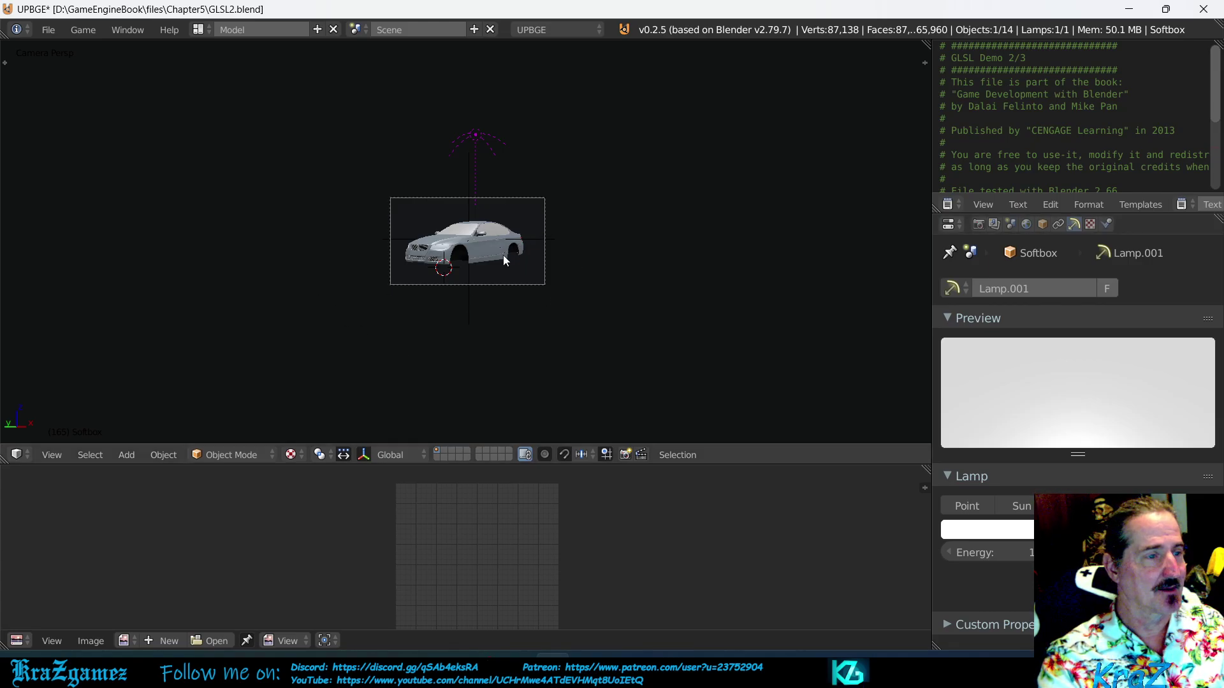
scroll(503, 255, "up", 10)
right_click(599, 290)
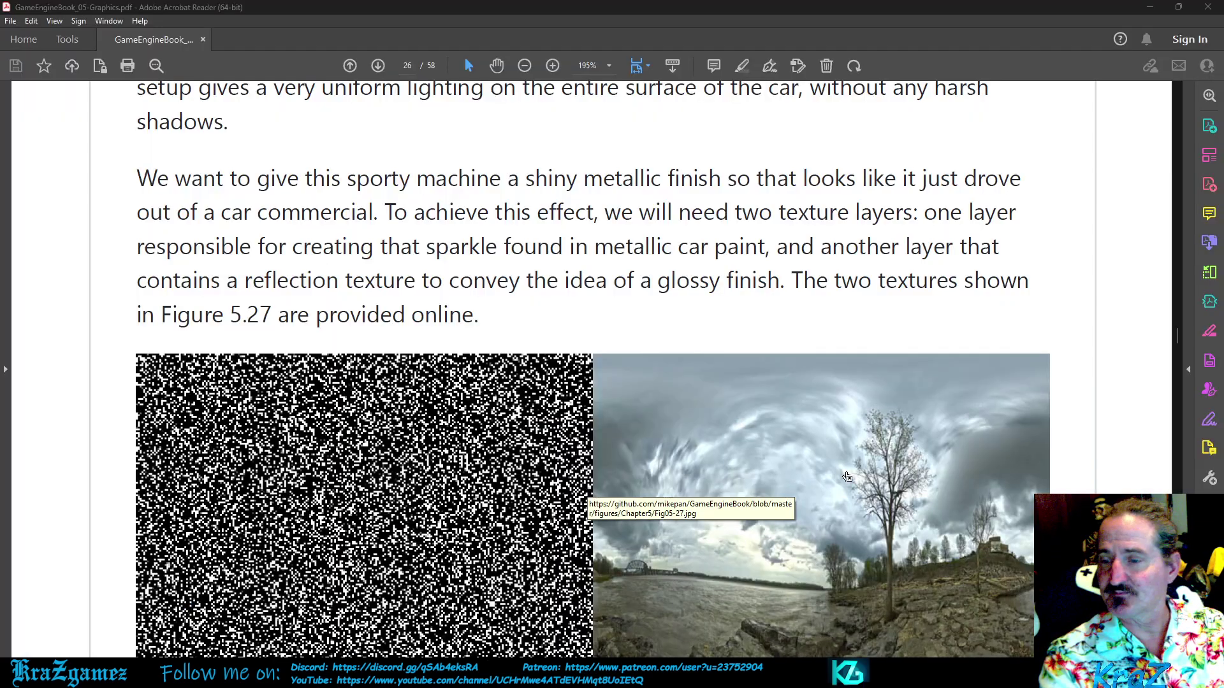
Step: Read the book's passage on the two car paint textures and open the Chapter5 Textures folder in File Explorer
scroll(839, 476, "down", 1)
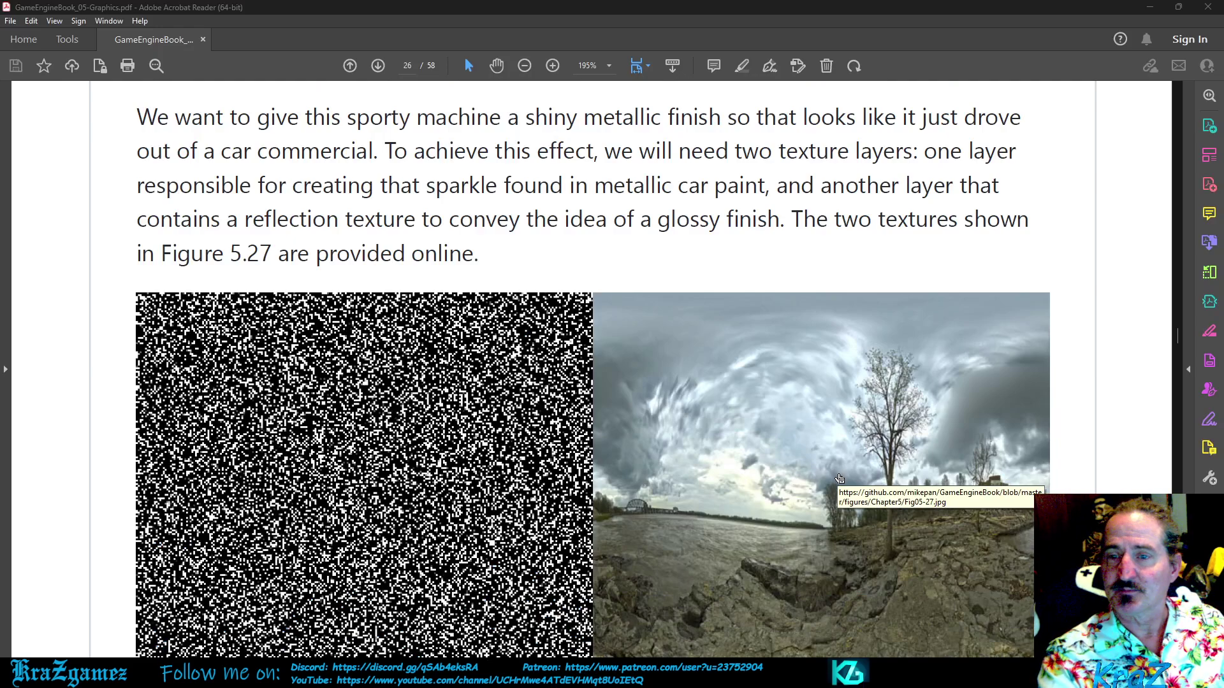
scroll(839, 477, "down", 2)
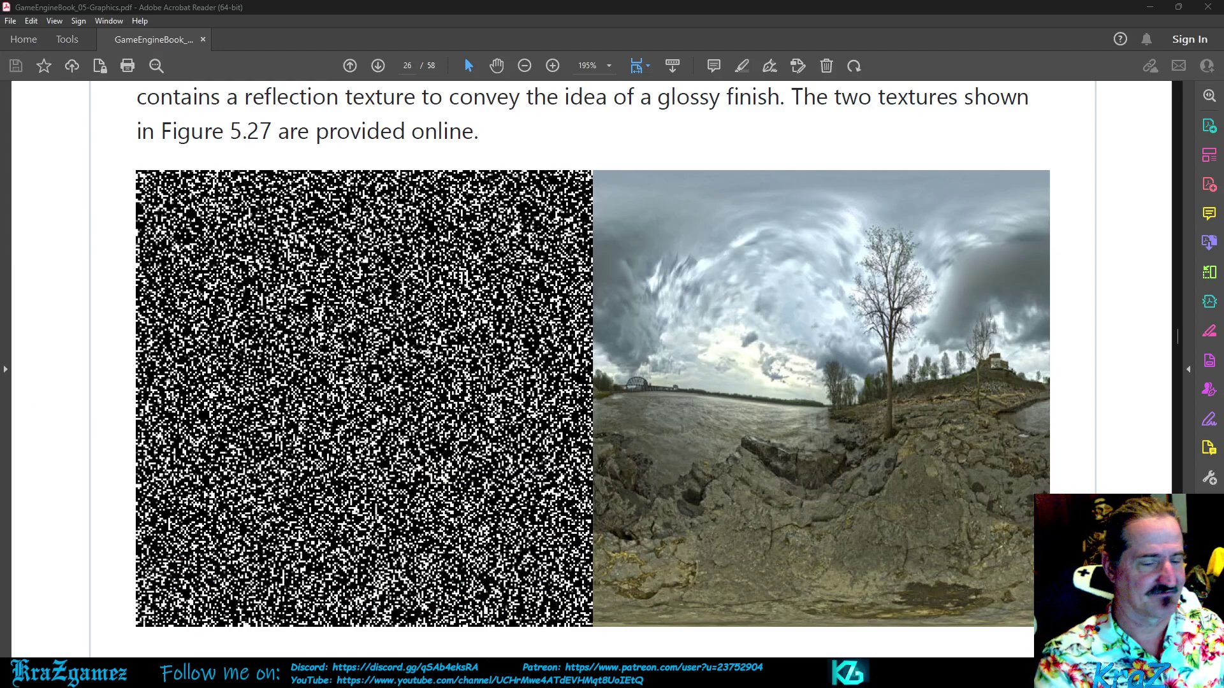
left_click(268, 673)
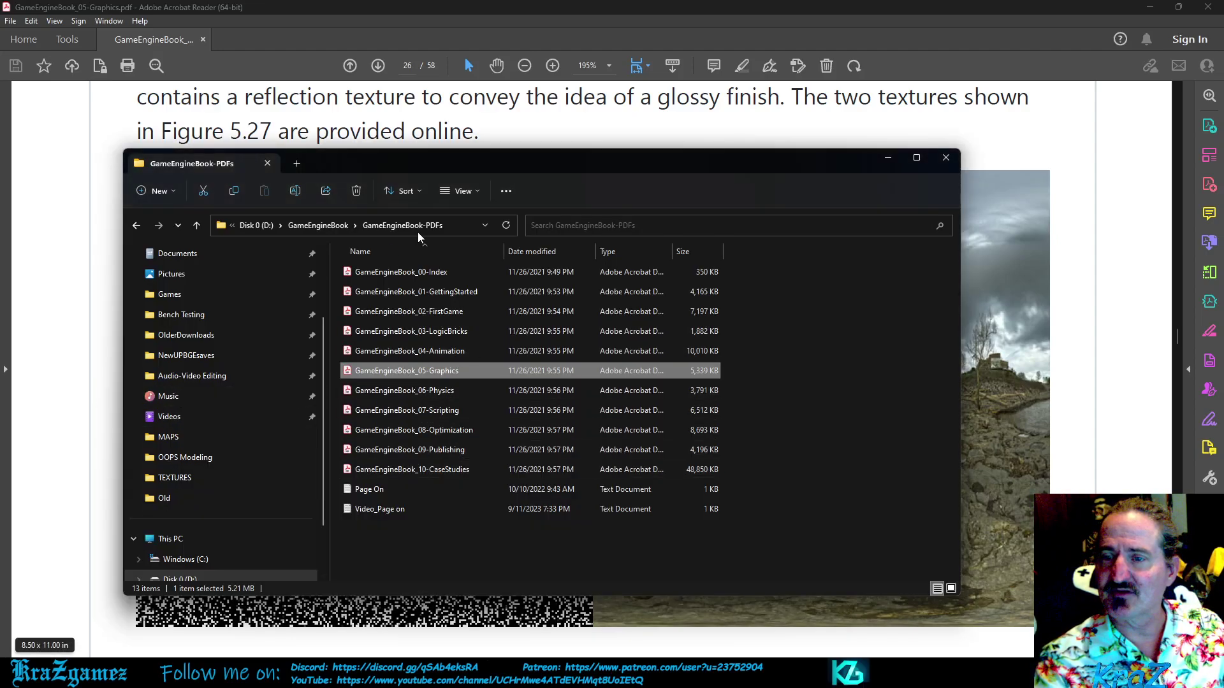
left_click(316, 226)
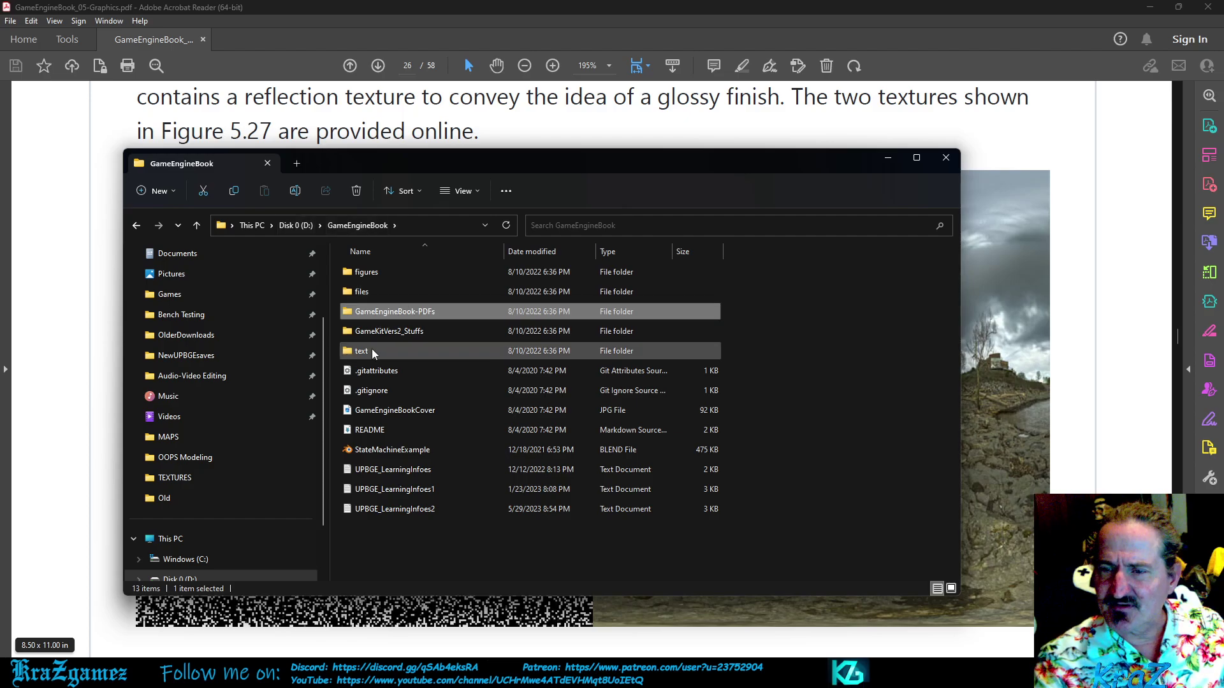
double_click(374, 292)
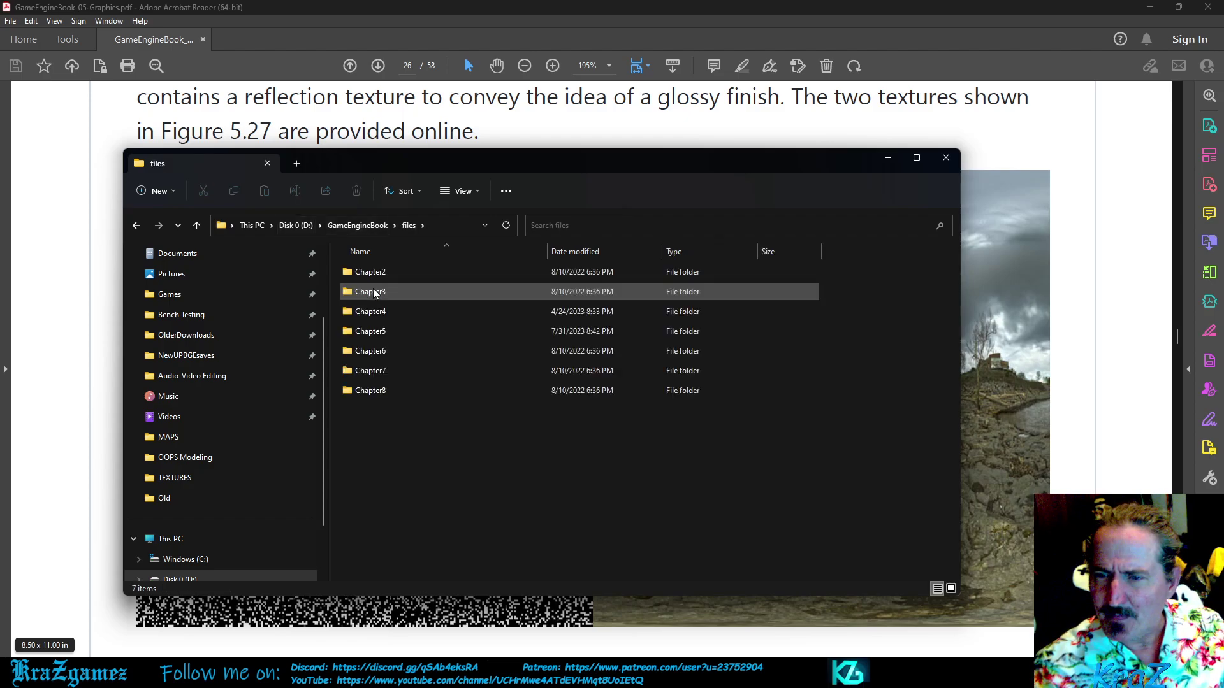
double_click(391, 330)
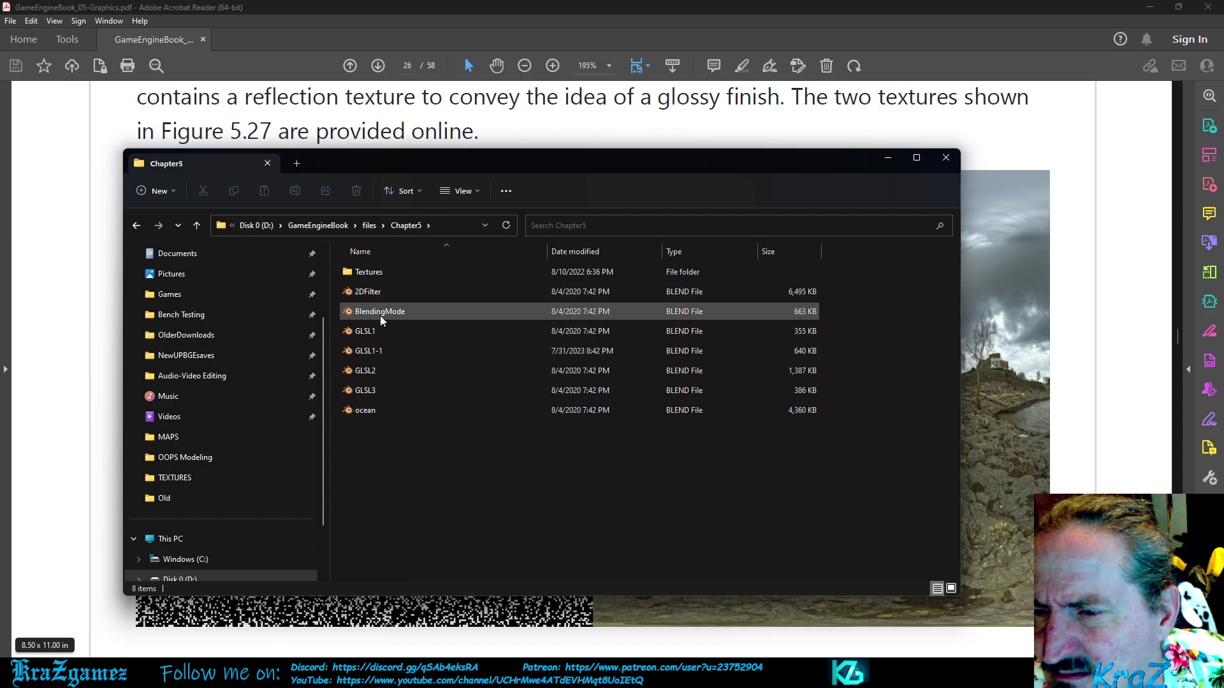
double_click(369, 274)
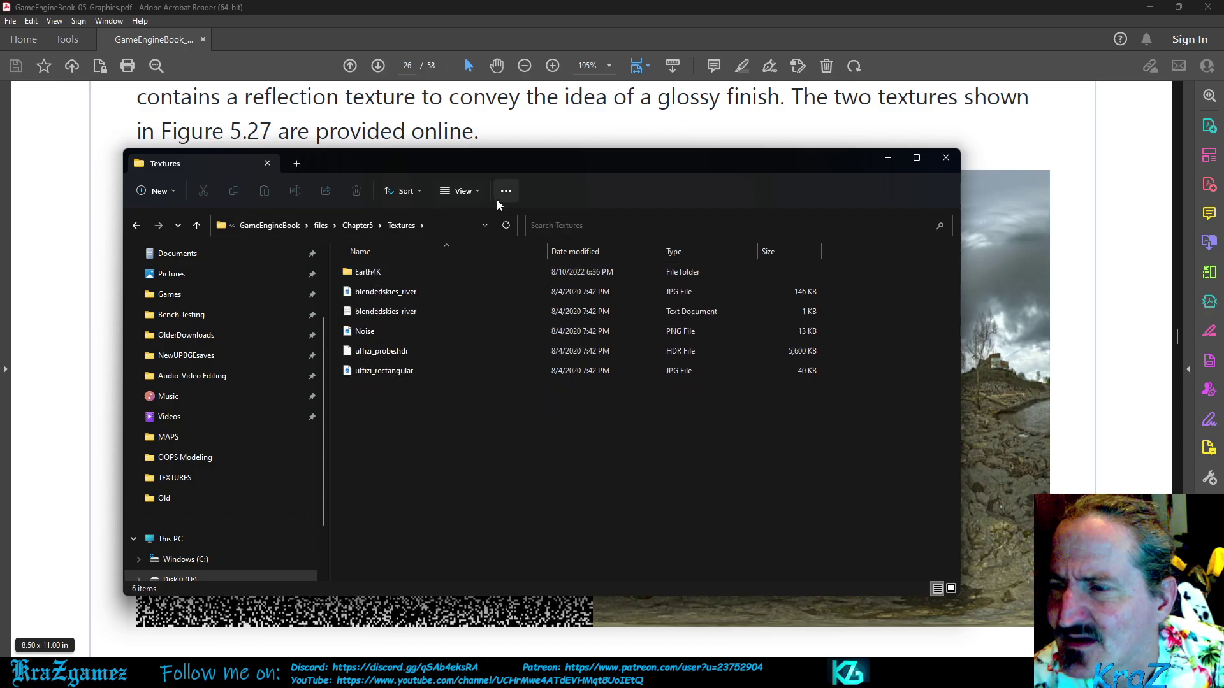
left_click_drag(525, 170, 0, 275)
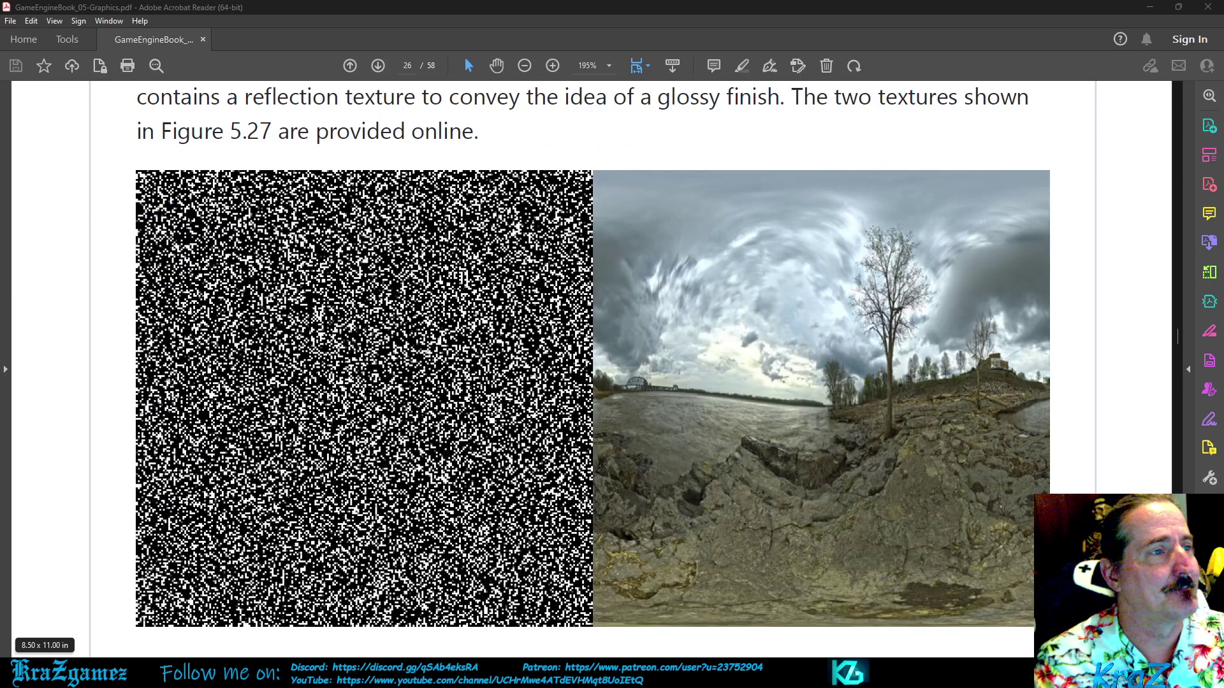
left_click_drag(0, 150, 445, 190)
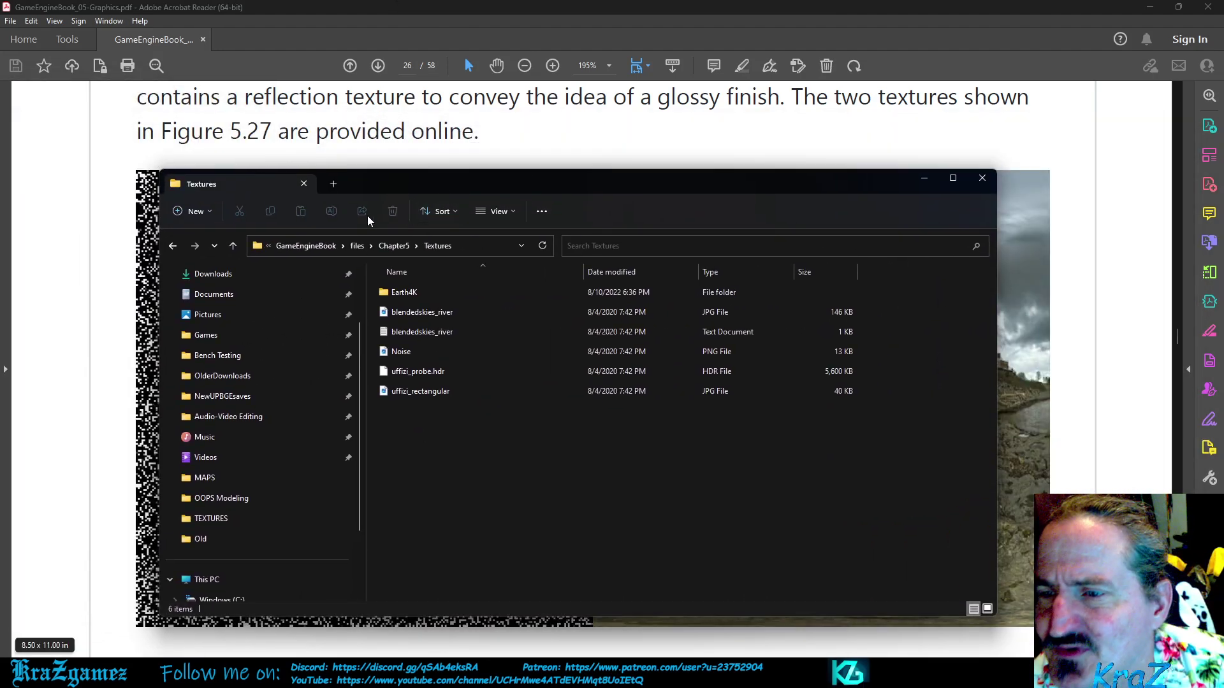
Step: Show the Textures folder contents as large icons and examine the blendedskies_river and Noise images
left_click(514, 215)
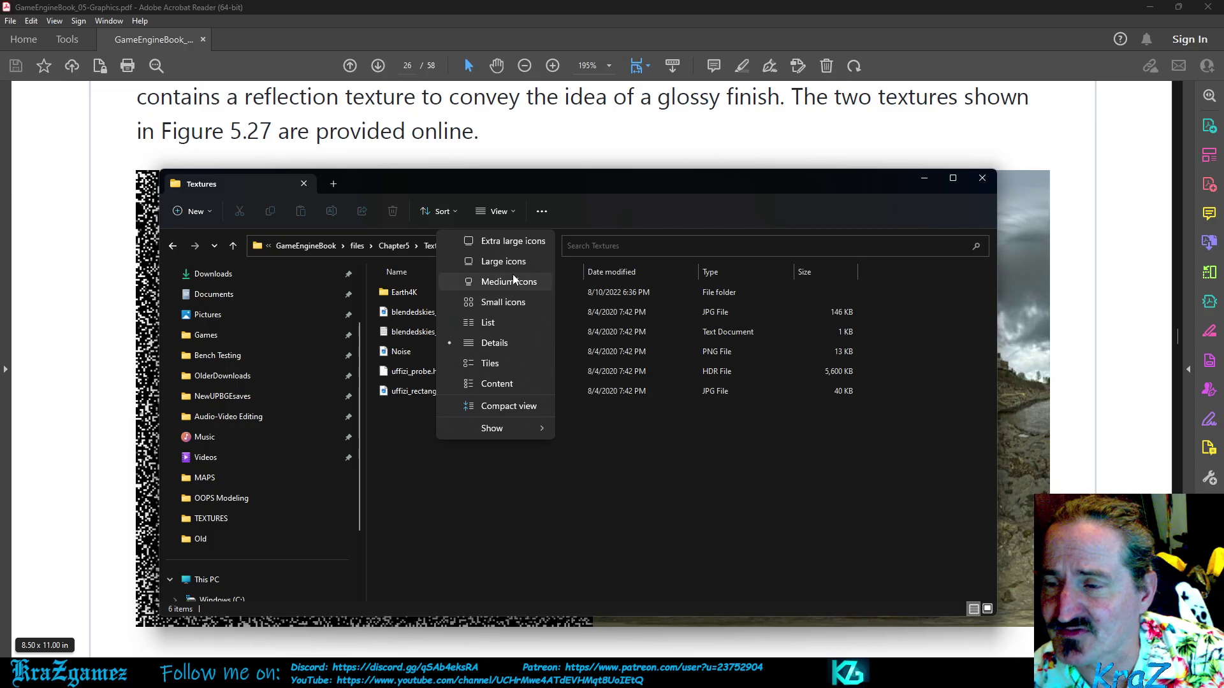
left_click(514, 281)
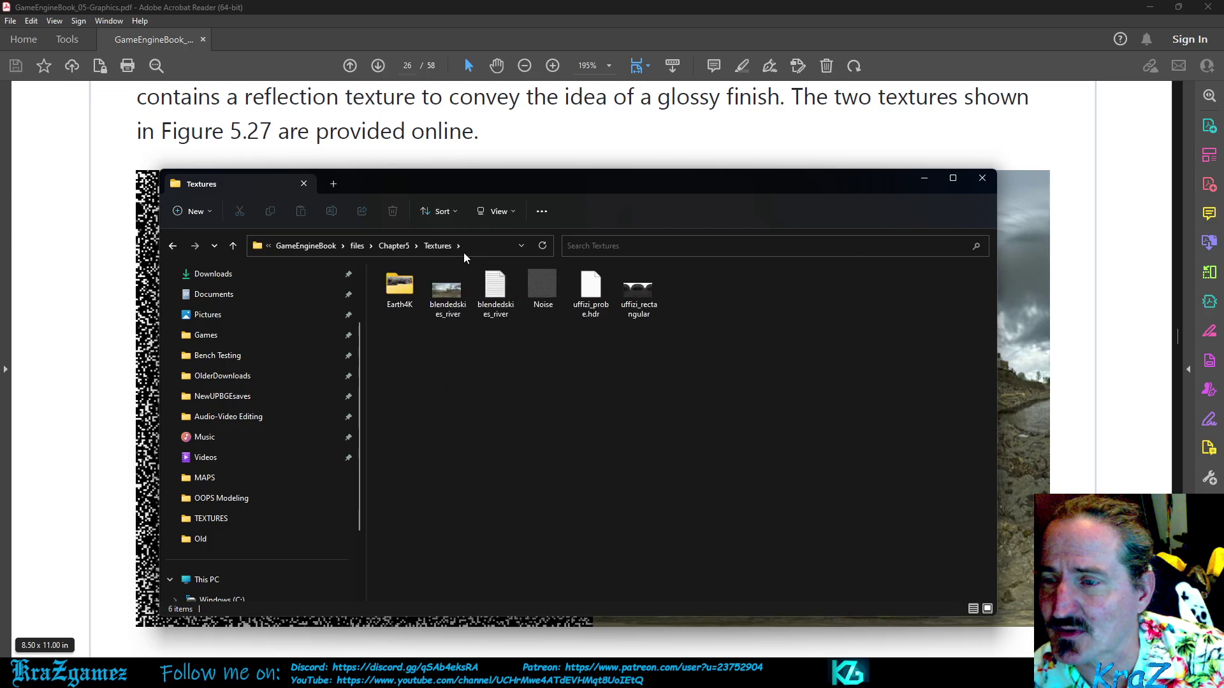
left_click(520, 216)
left_click(513, 260)
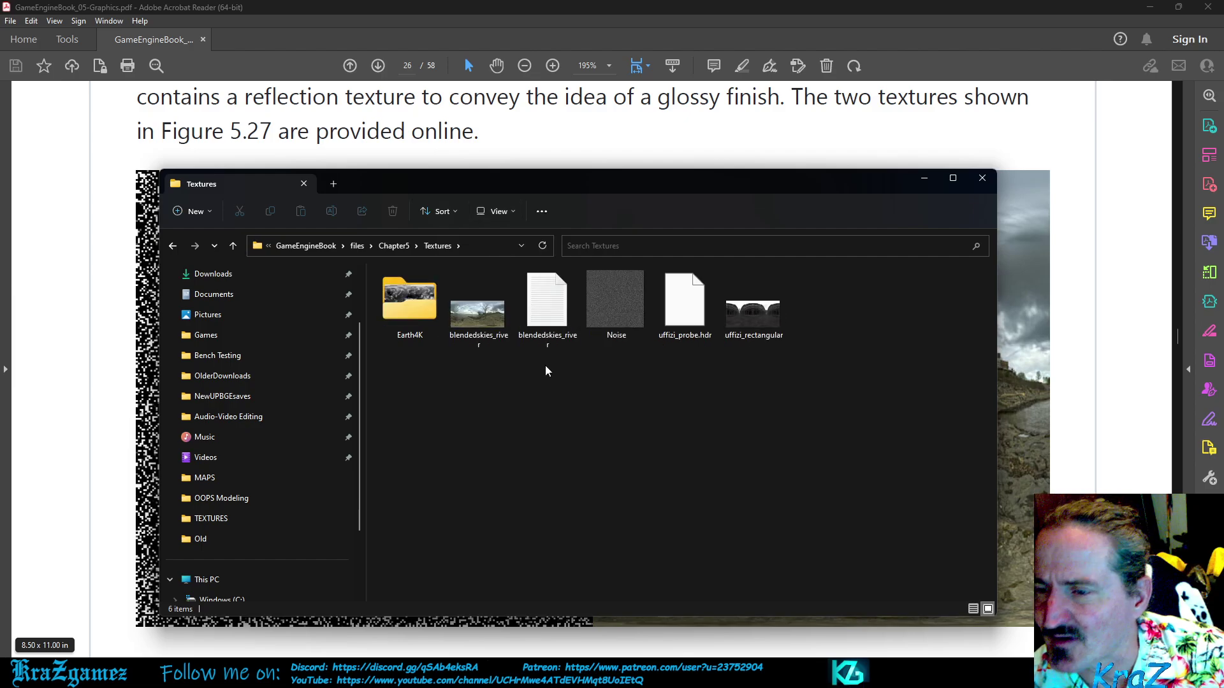
left_click(483, 322)
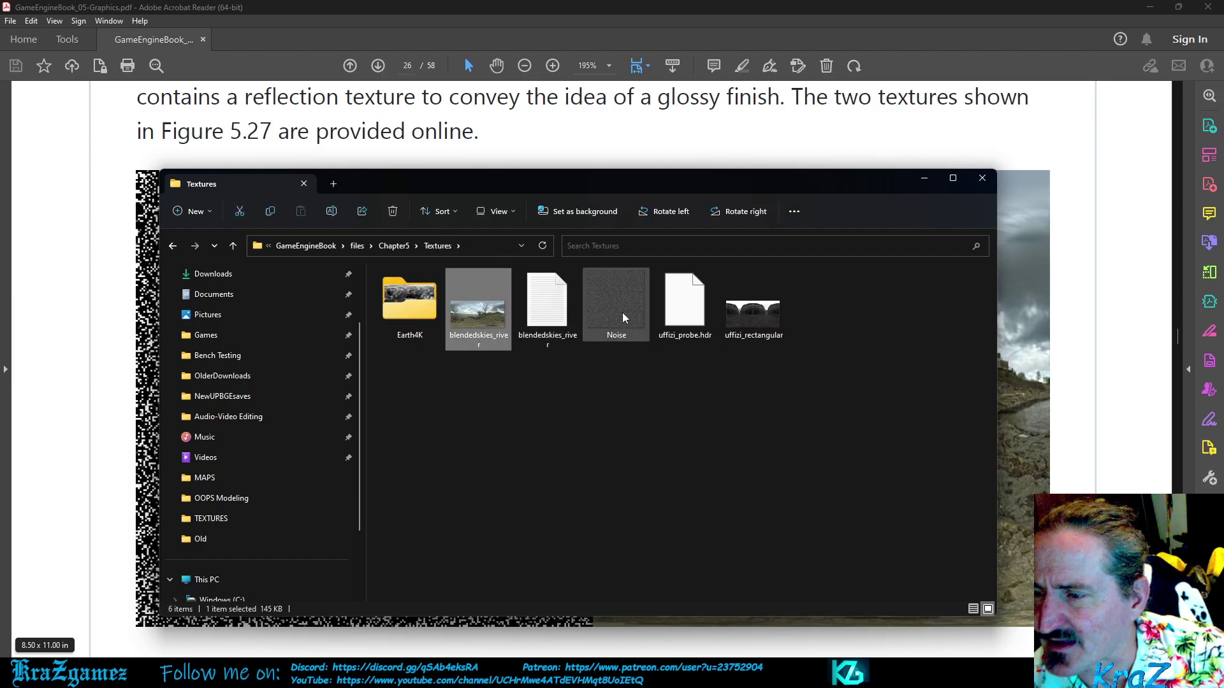
left_click(623, 317)
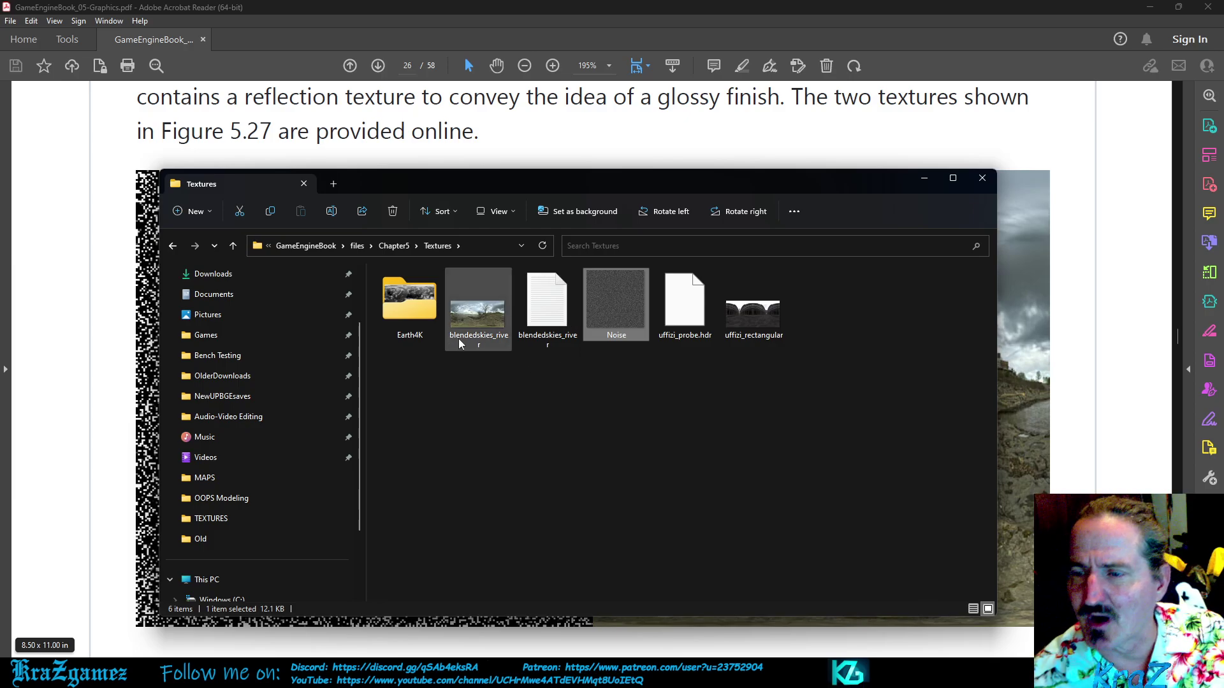
mouse_move(462, 347)
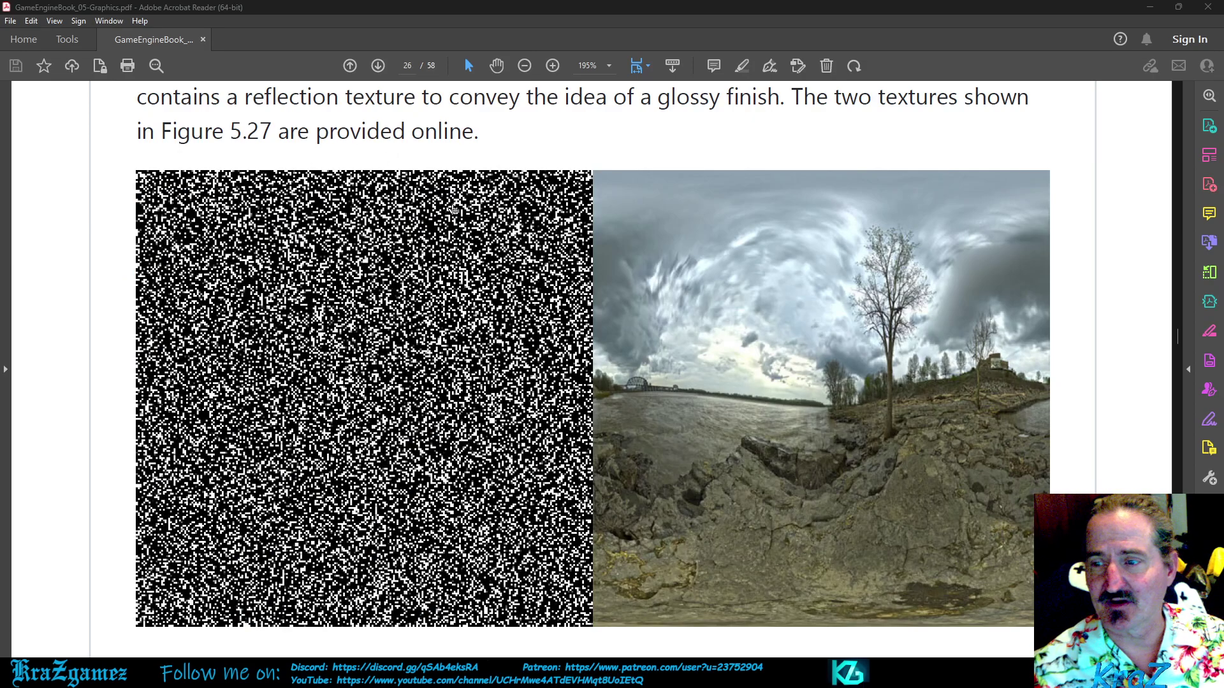
Step: Read the book's texture instructions, and in UPBGE add a new texture to the first slot of the car Shell's Body material
scroll(561, 308, "down", 5)
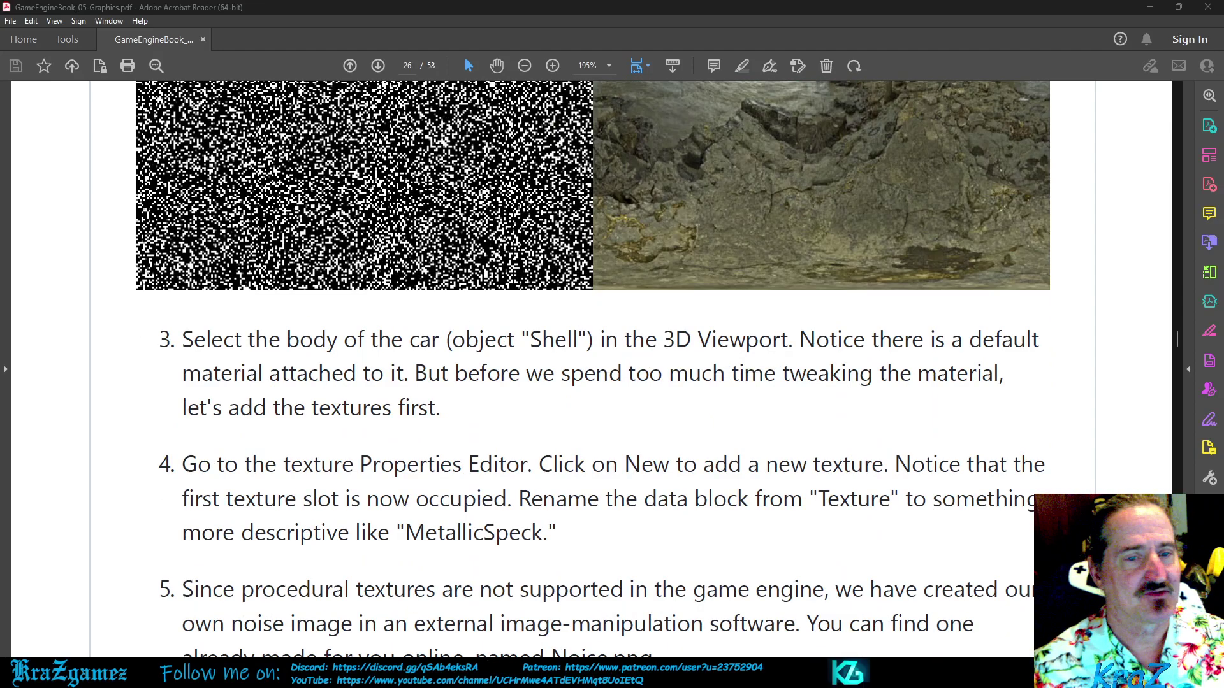
left_click_drag(0, 96, 835, 92)
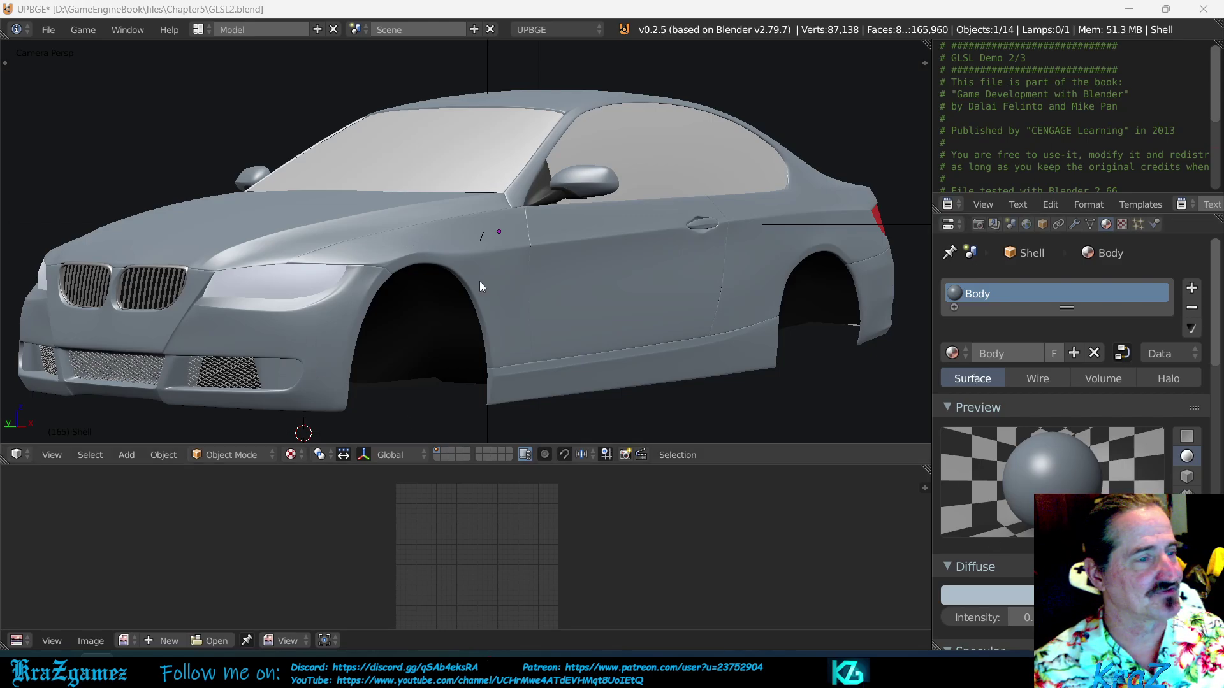
right_click(546, 281)
right_click(546, 281)
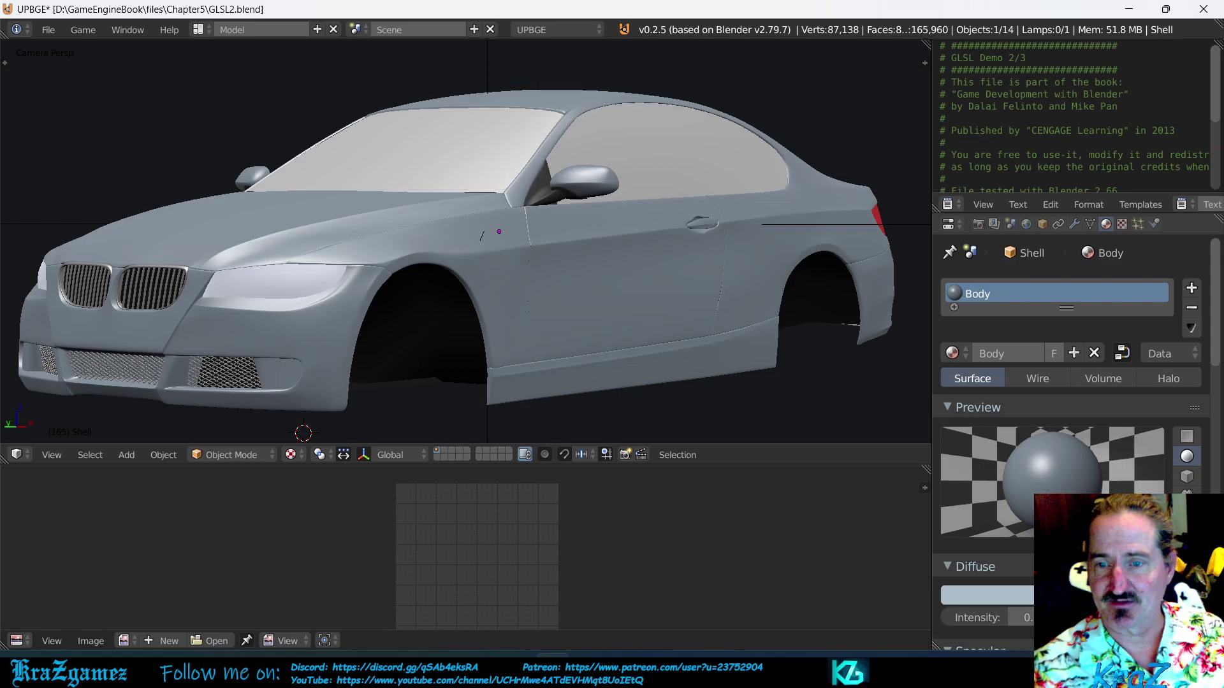
left_click(1121, 225)
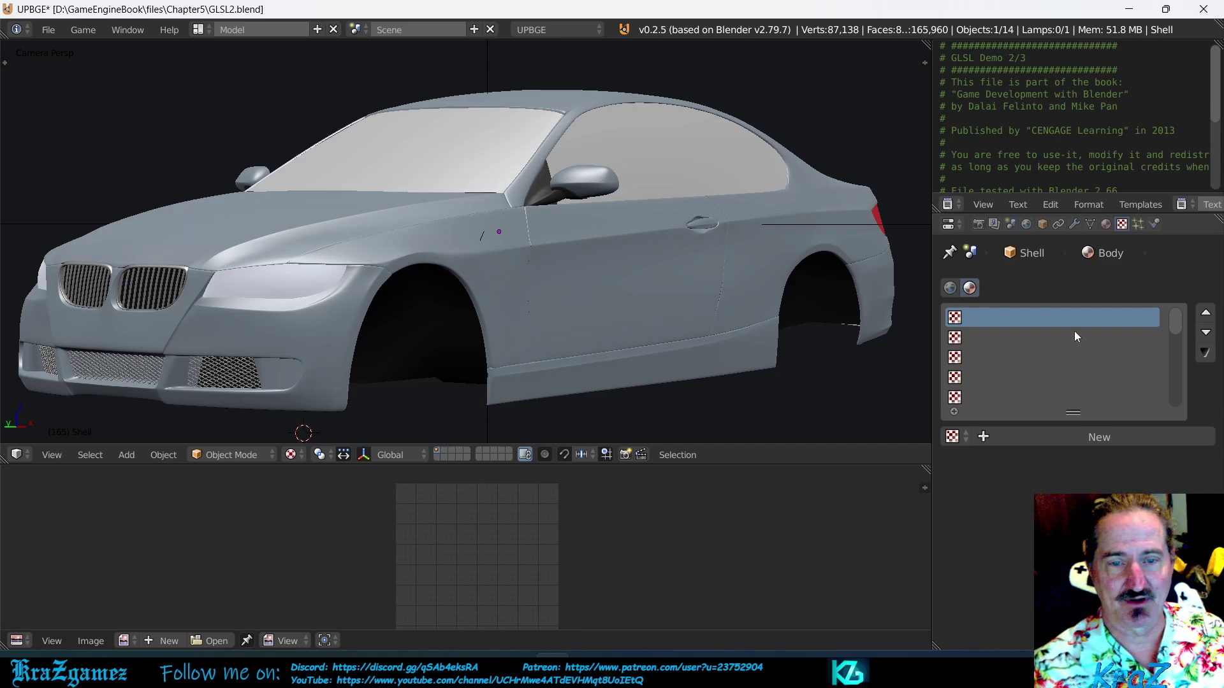
left_click(1013, 435)
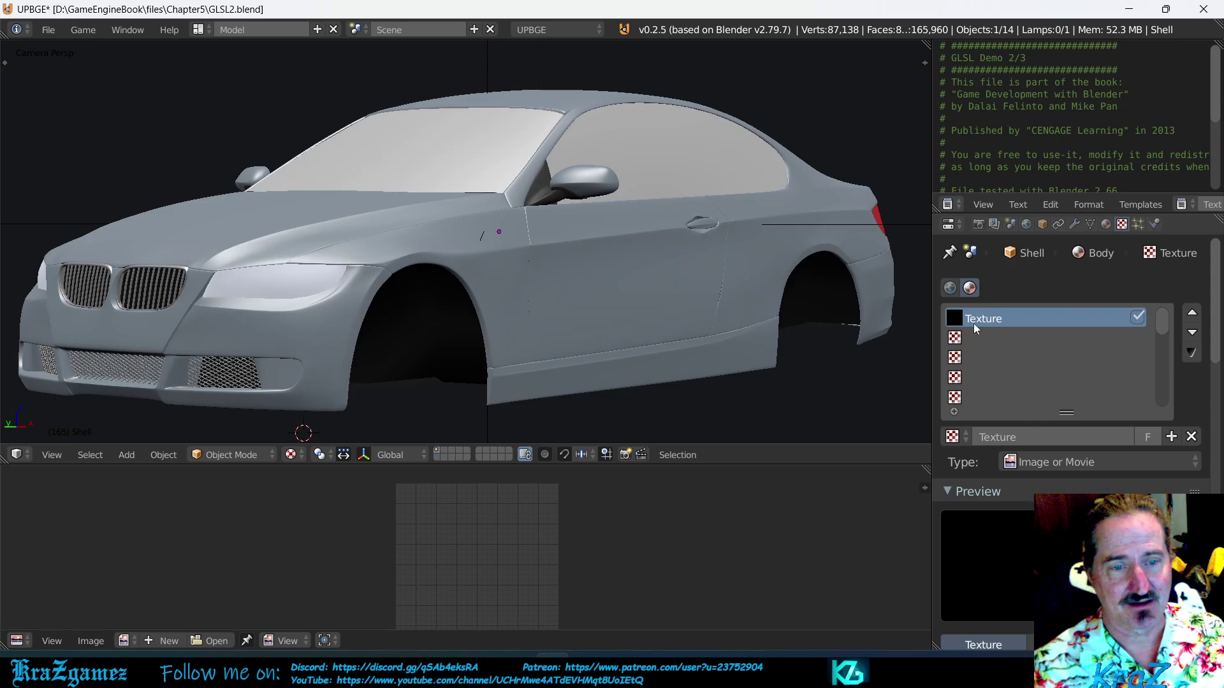
Step: Rename the Body material's new texture as MetallicSpeck
left_click(1002, 438)
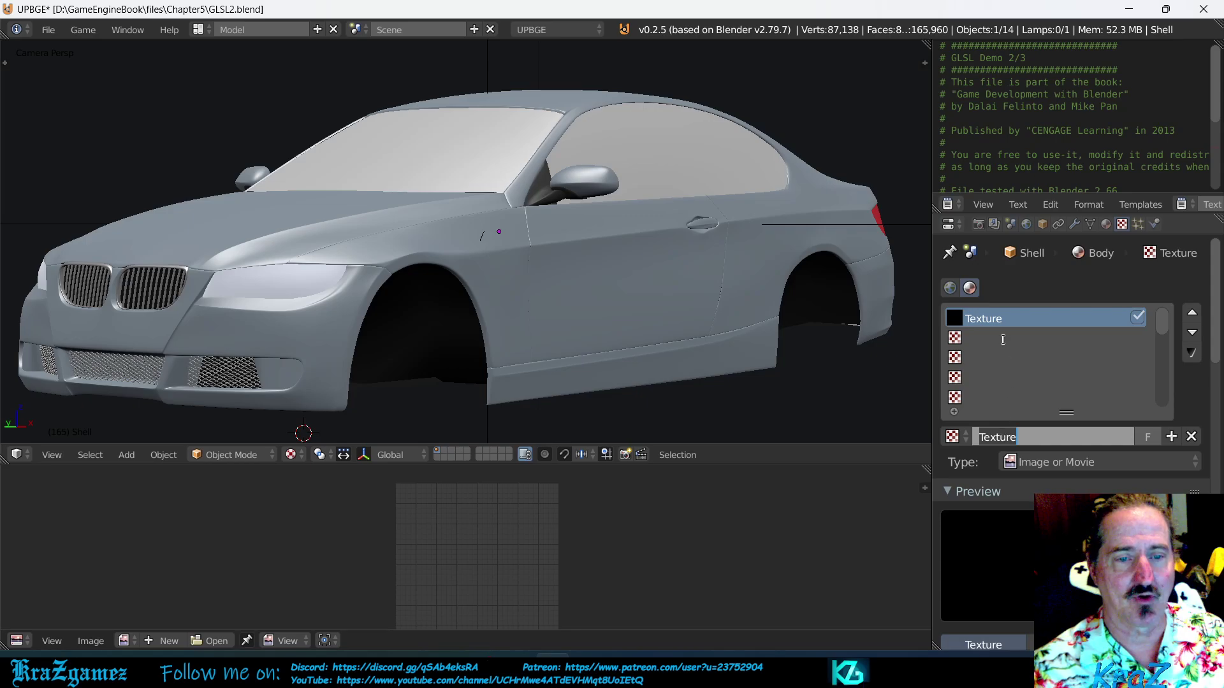
double_click(996, 319)
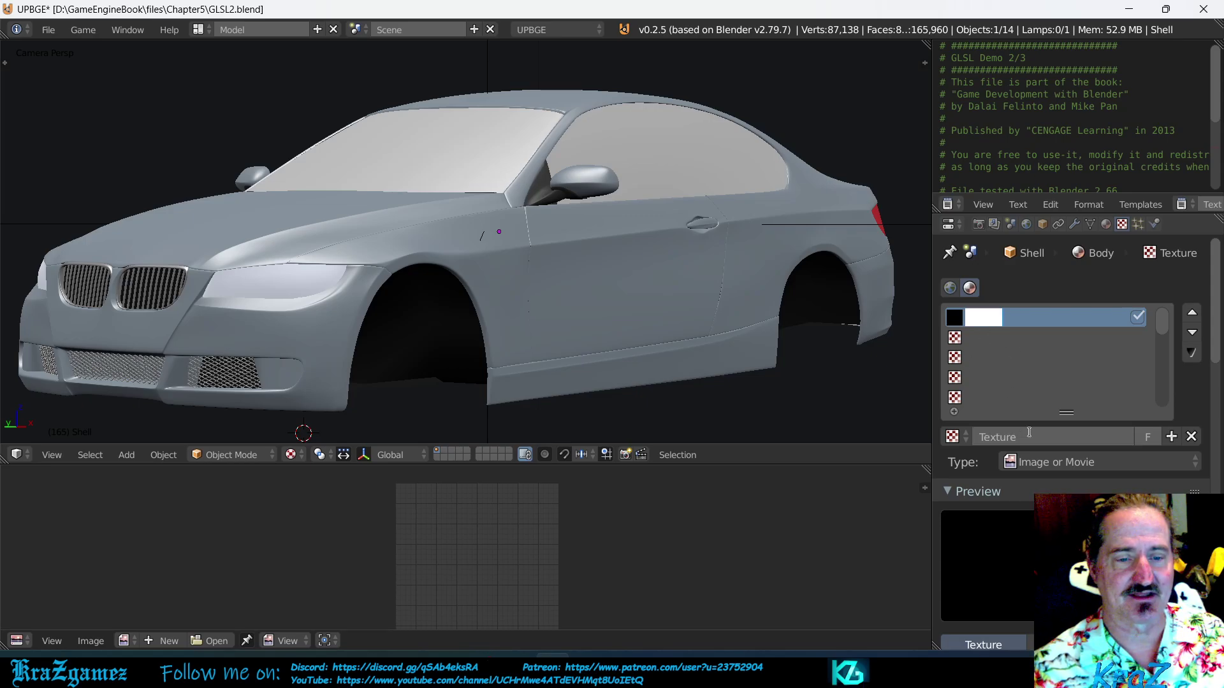
left_click(1006, 439)
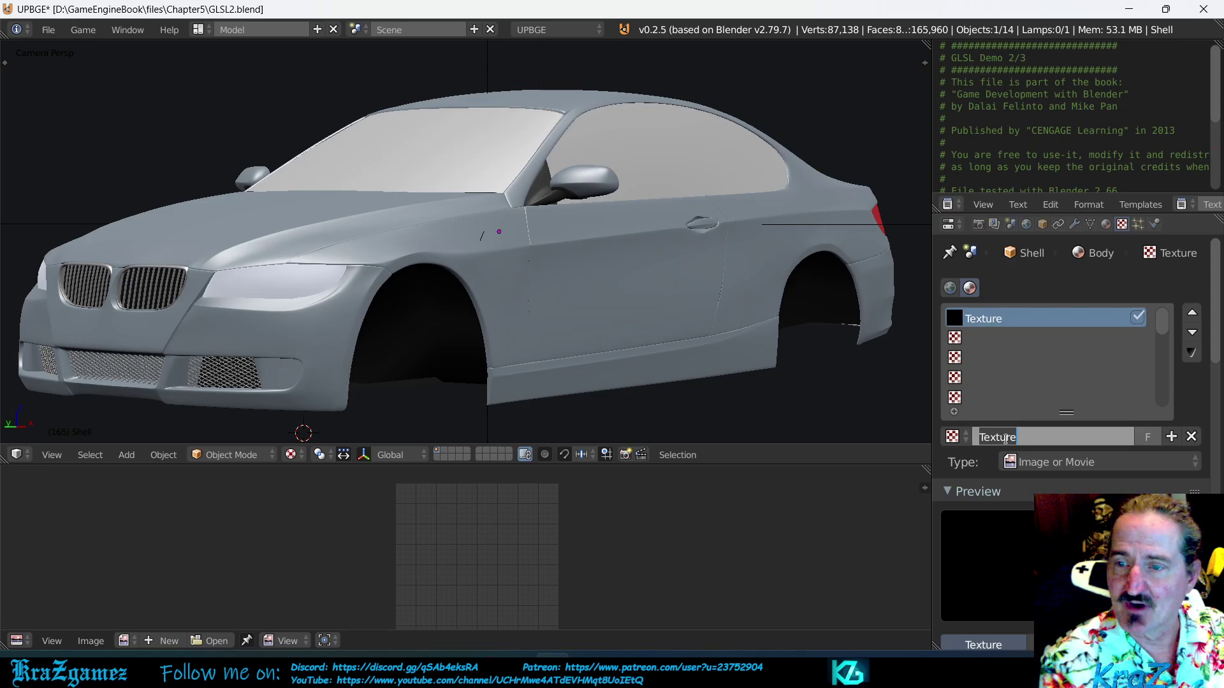
type("Meta")
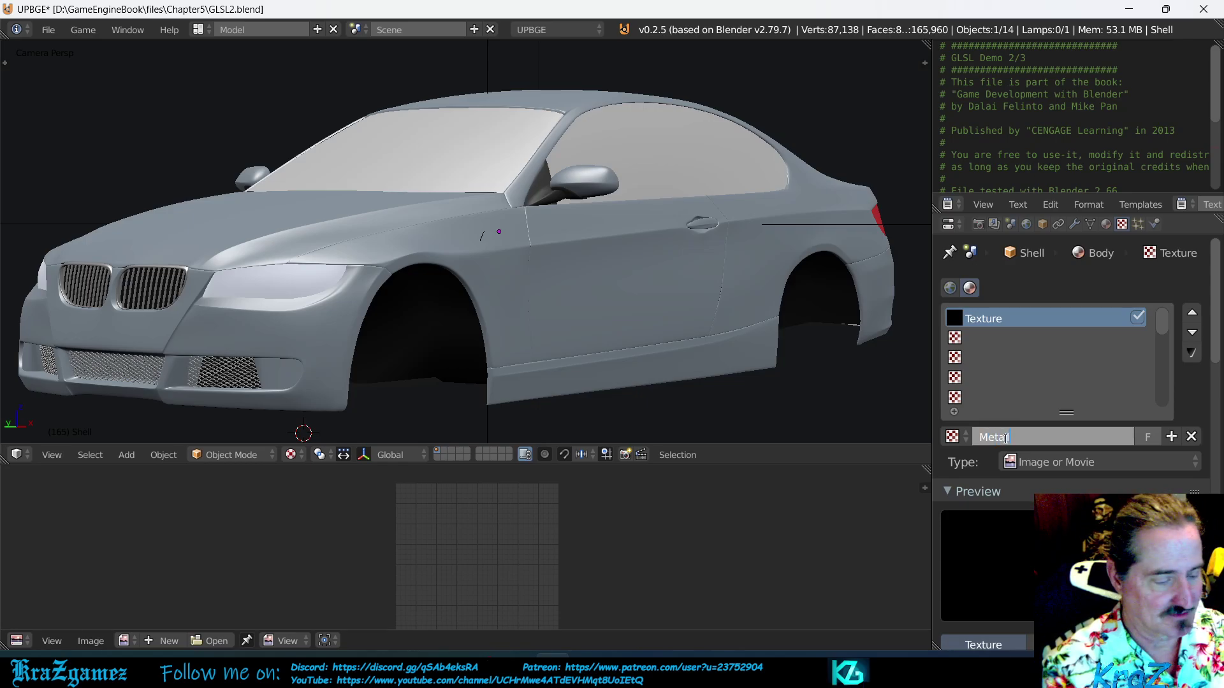
type("llicS")
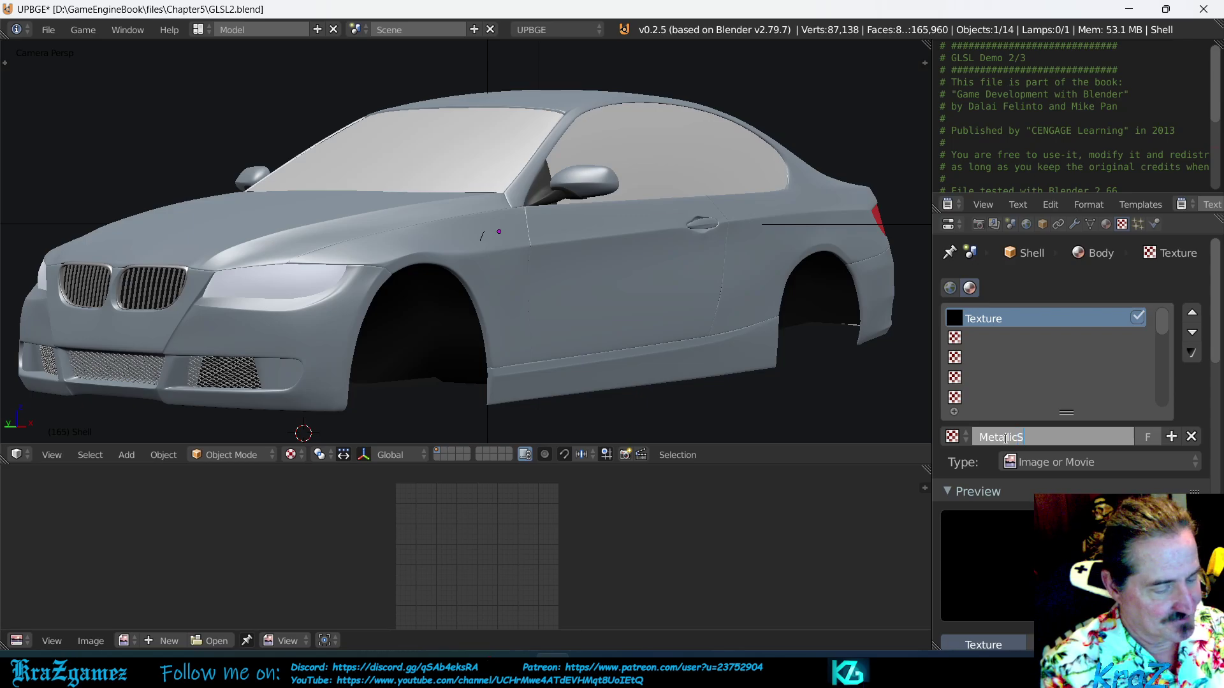
type("peck")
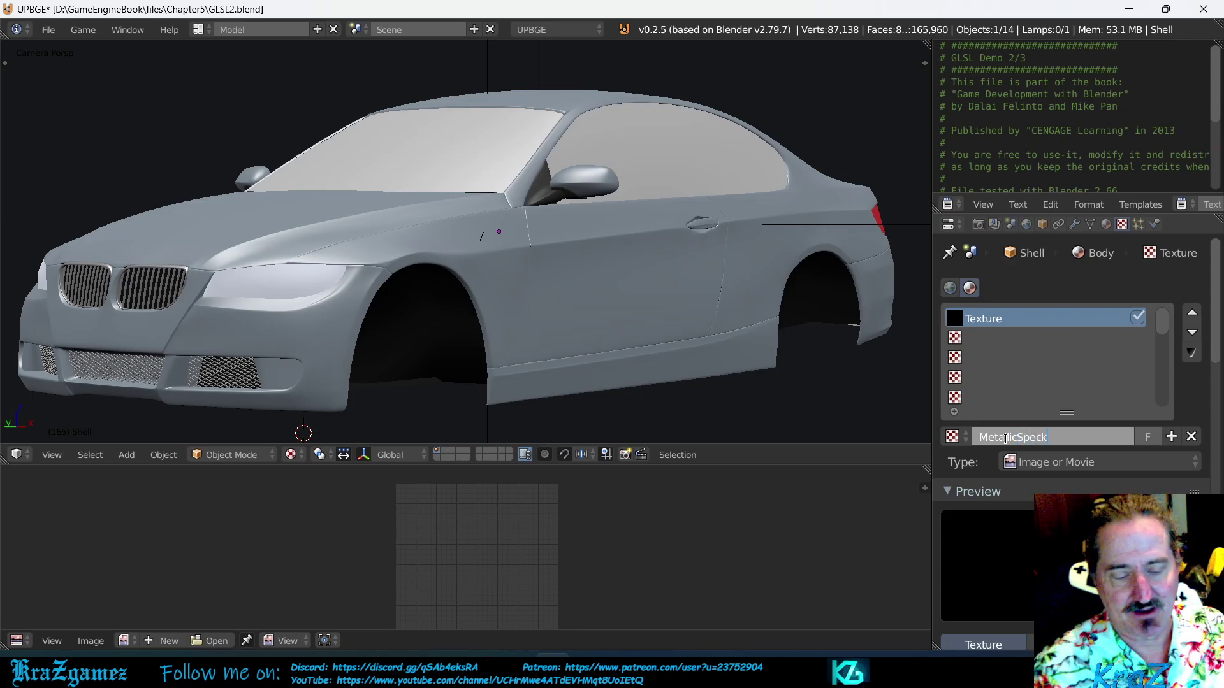
key("Return")
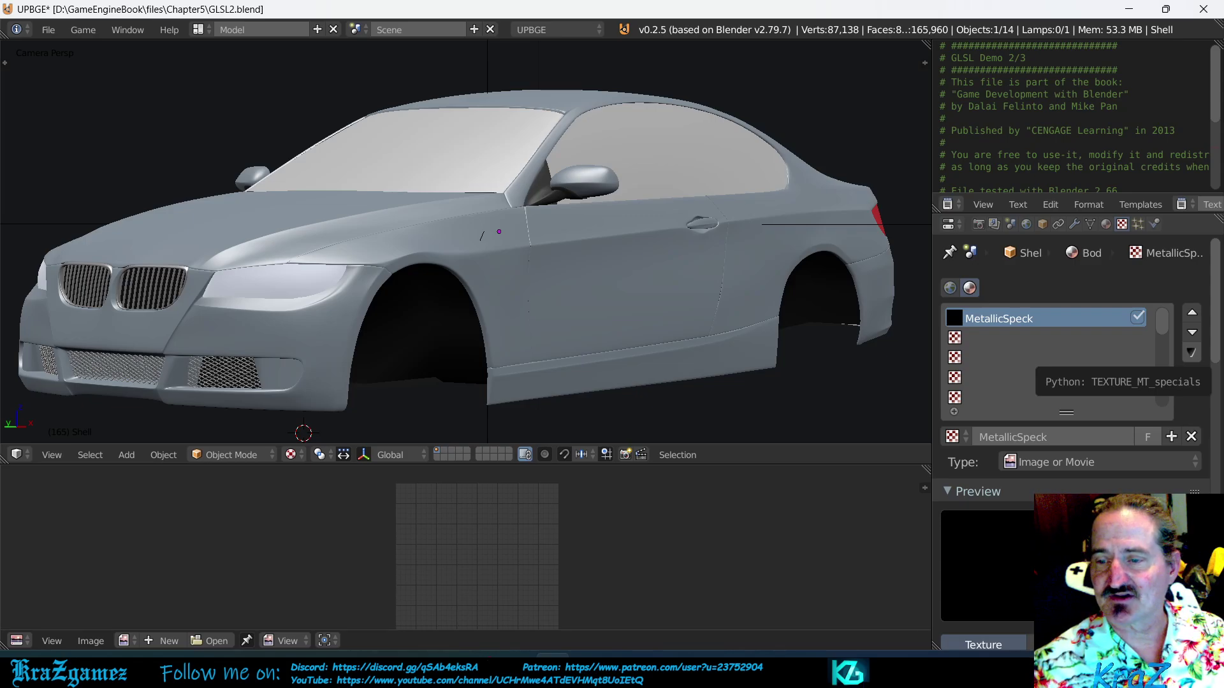
Step: Keep the MetallicSpeck texture's type as Image or Movie and load Noise.png from the Chapter5 Textures folder
left_click(1075, 459)
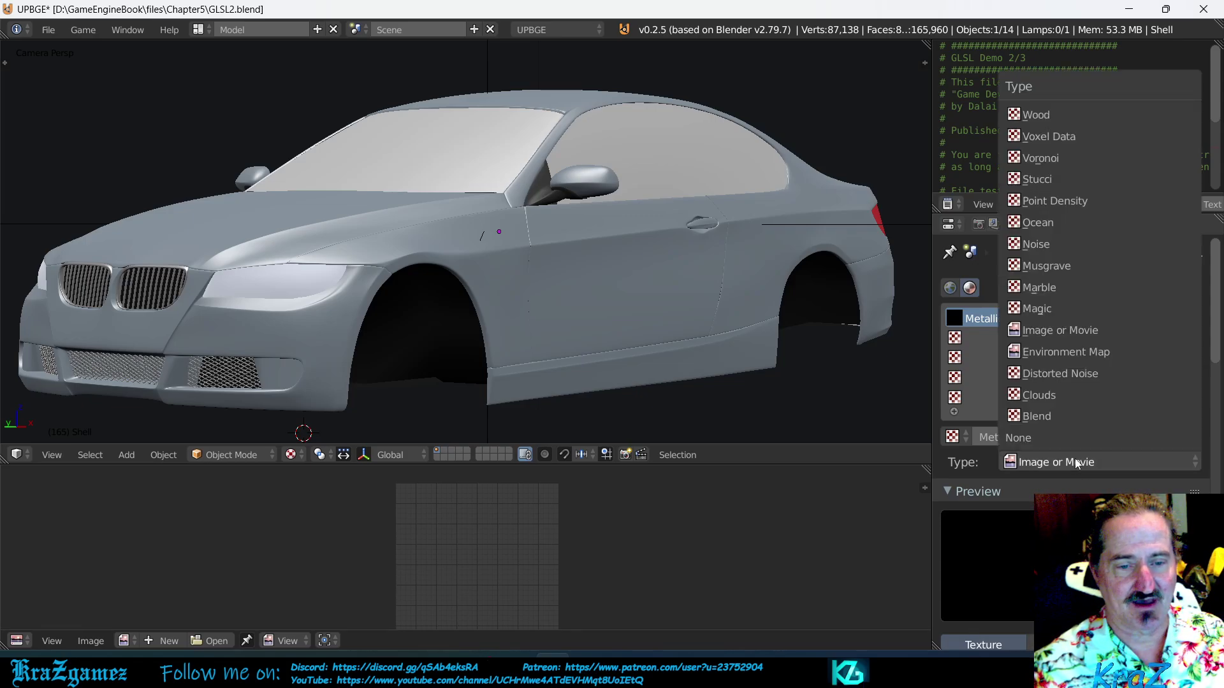
left_click(1075, 457)
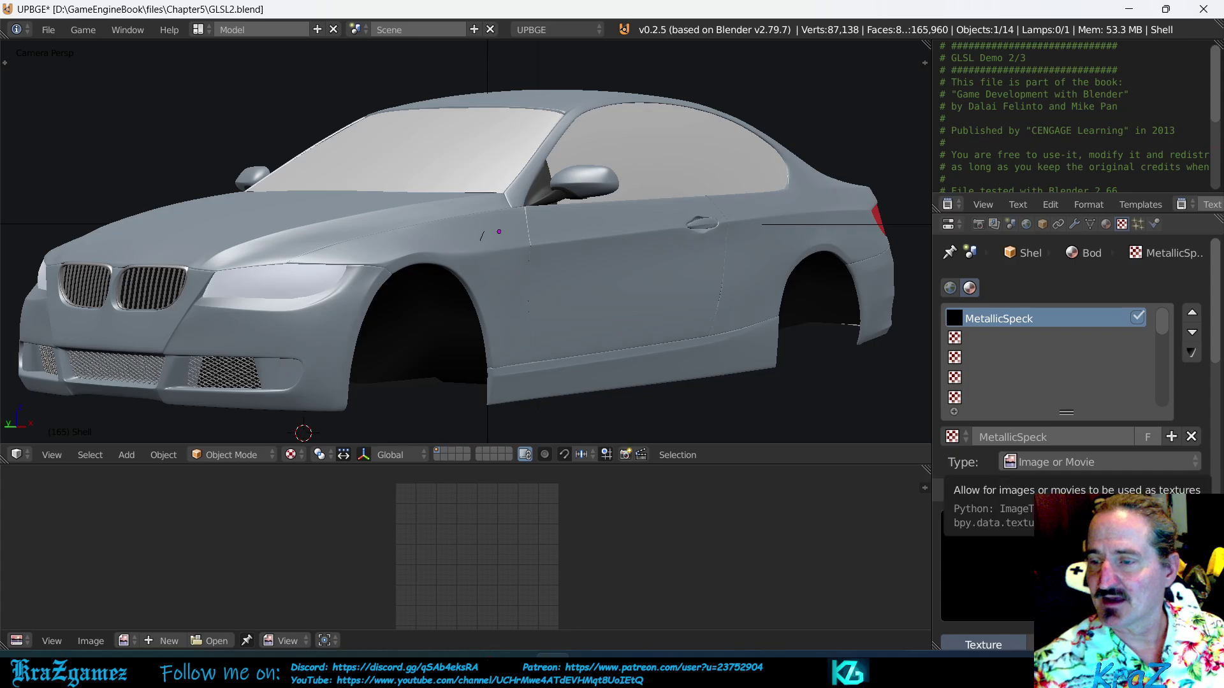
scroll(1090, 397, "down", 1)
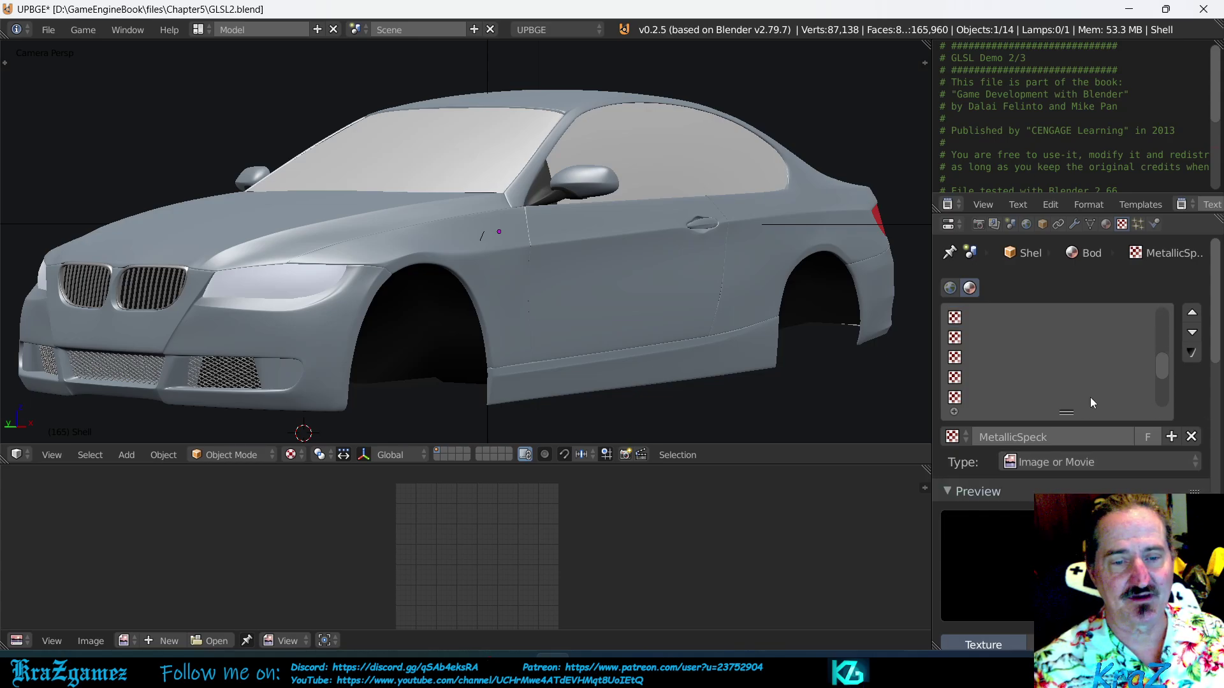
scroll(1090, 396, "up", 1)
scroll(1084, 458, "down", 5)
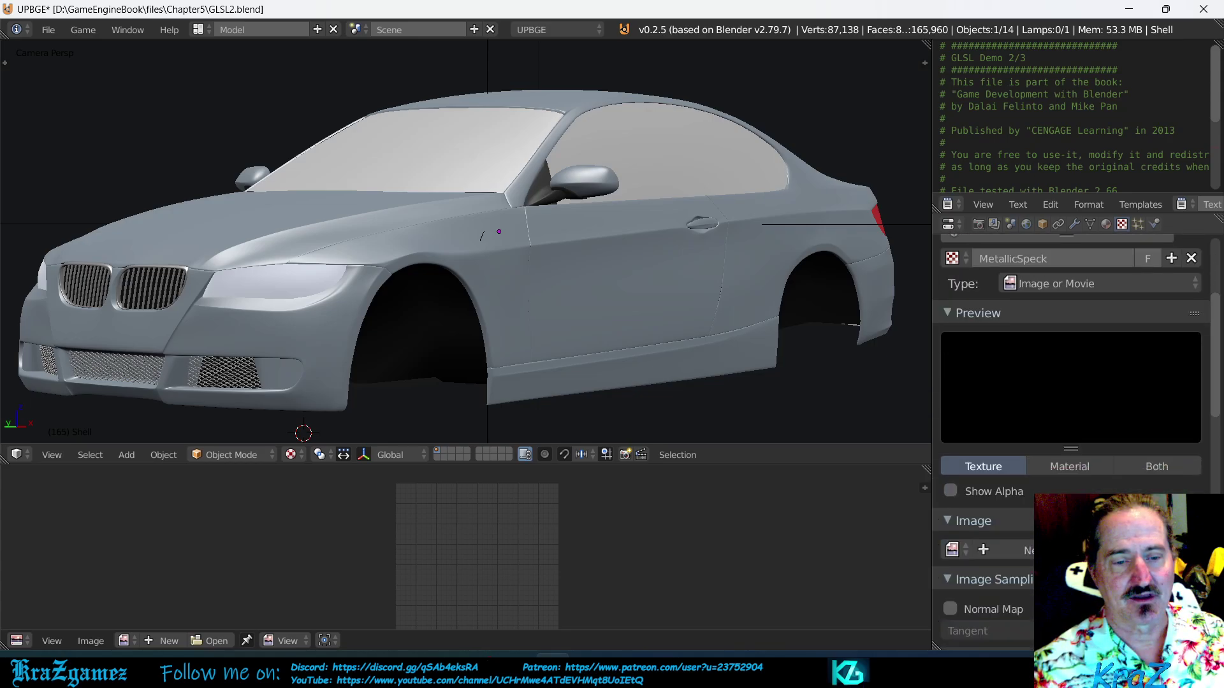
scroll(1083, 458, "down", 2)
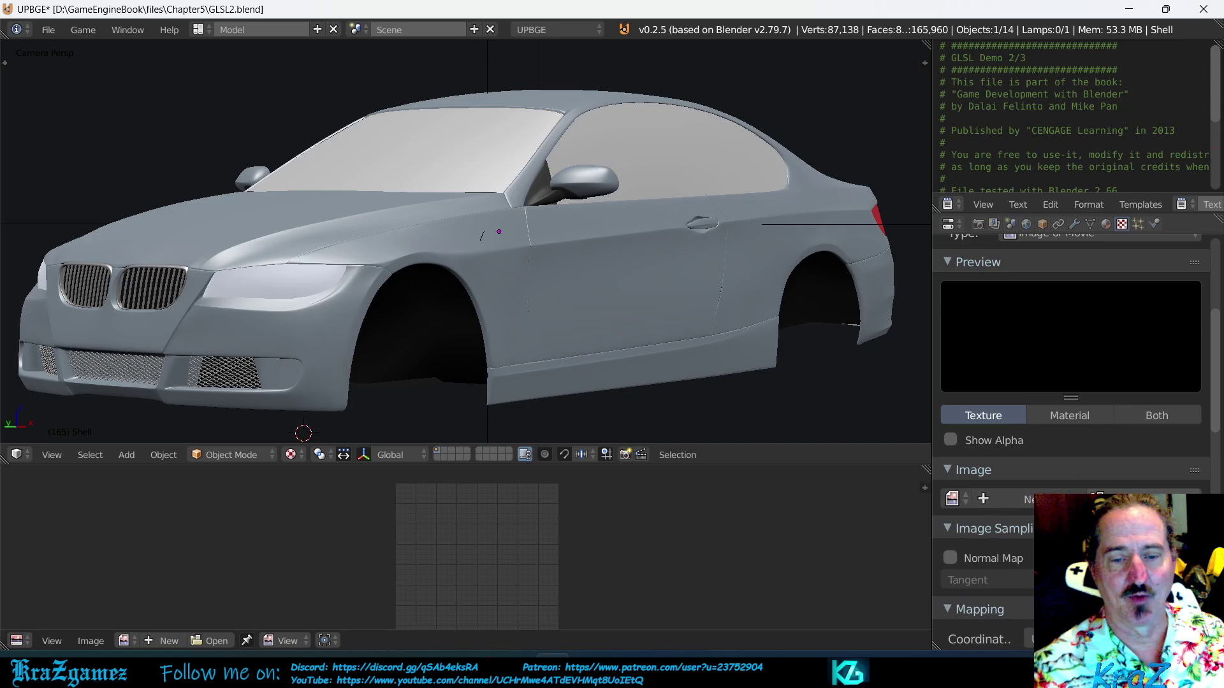
left_click(1141, 499)
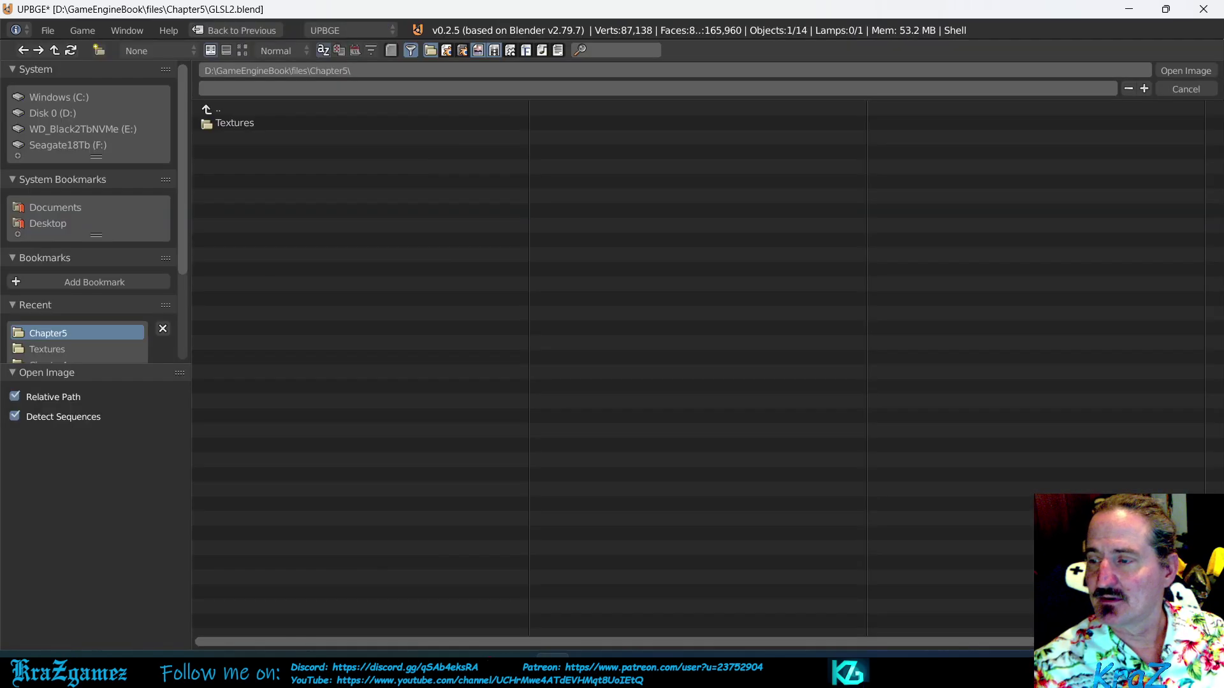
left_click(238, 122)
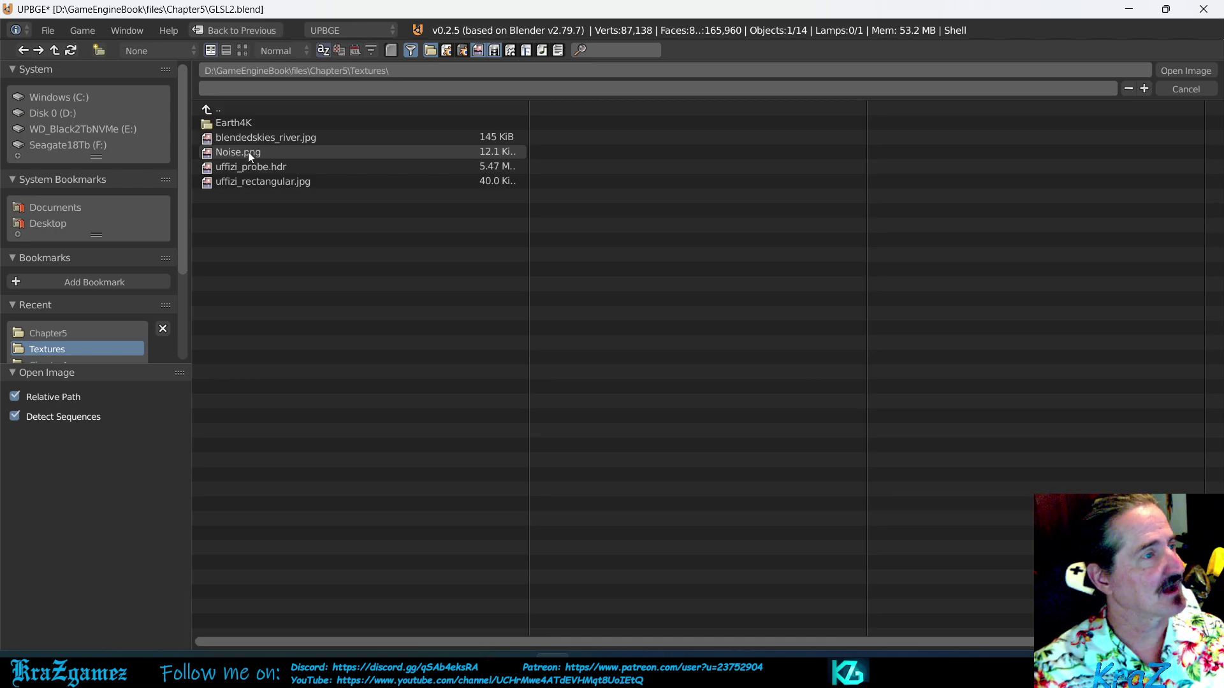
left_click(248, 152)
double_click(248, 152)
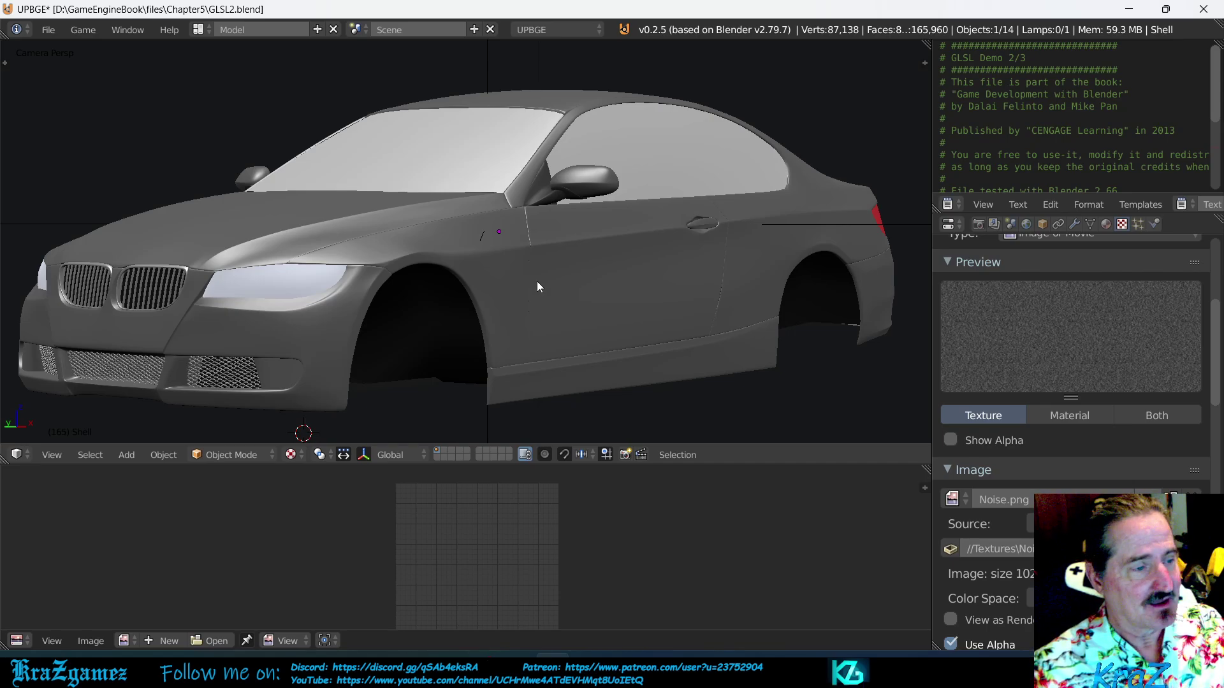
Step: Put the car Shell in Edit Mode and select its entire mesh
left_click(223, 454)
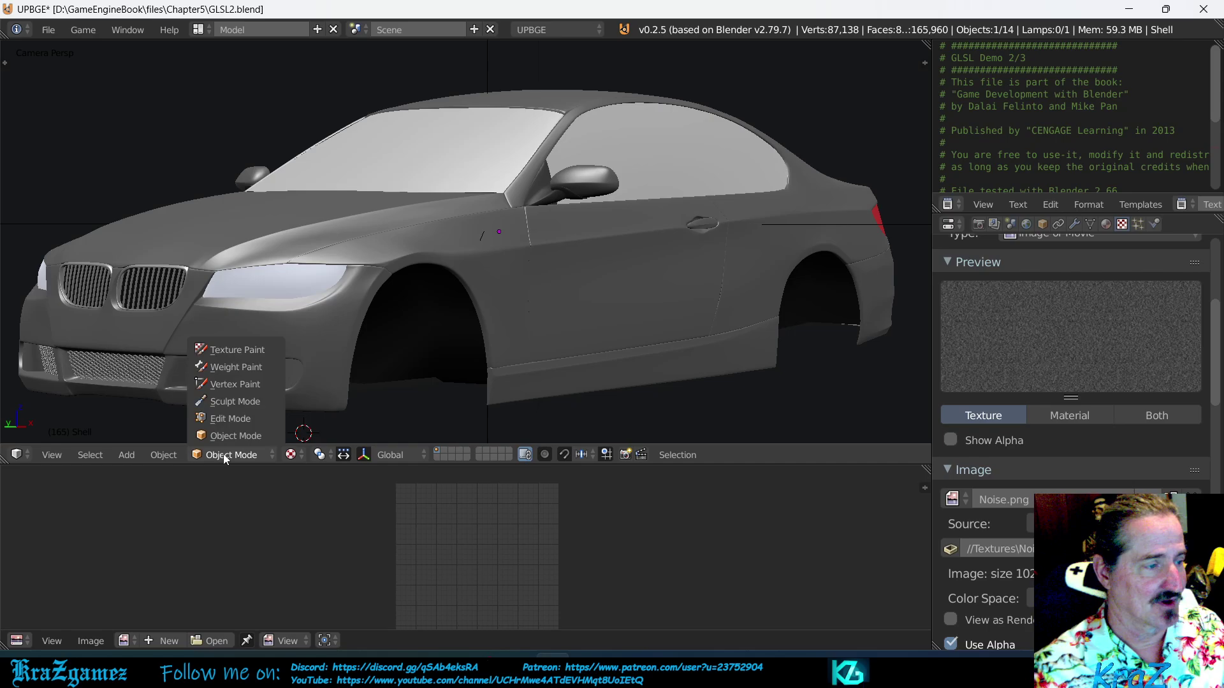
left_click(231, 419)
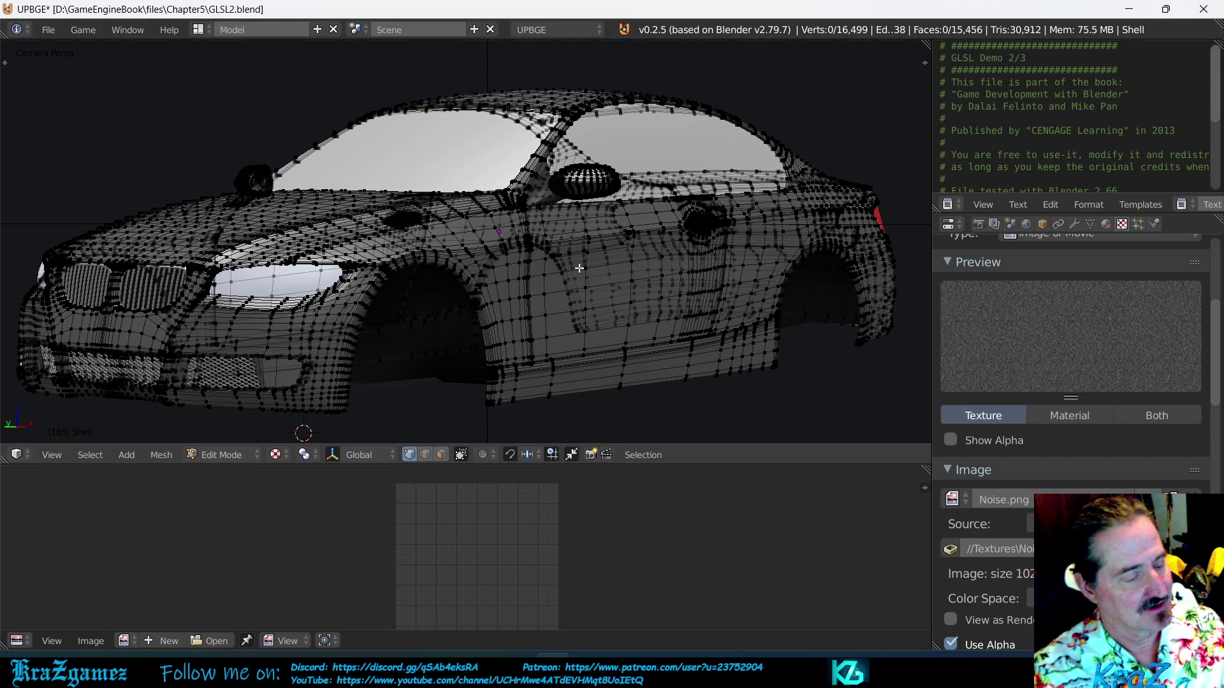
key("a")
key("a")
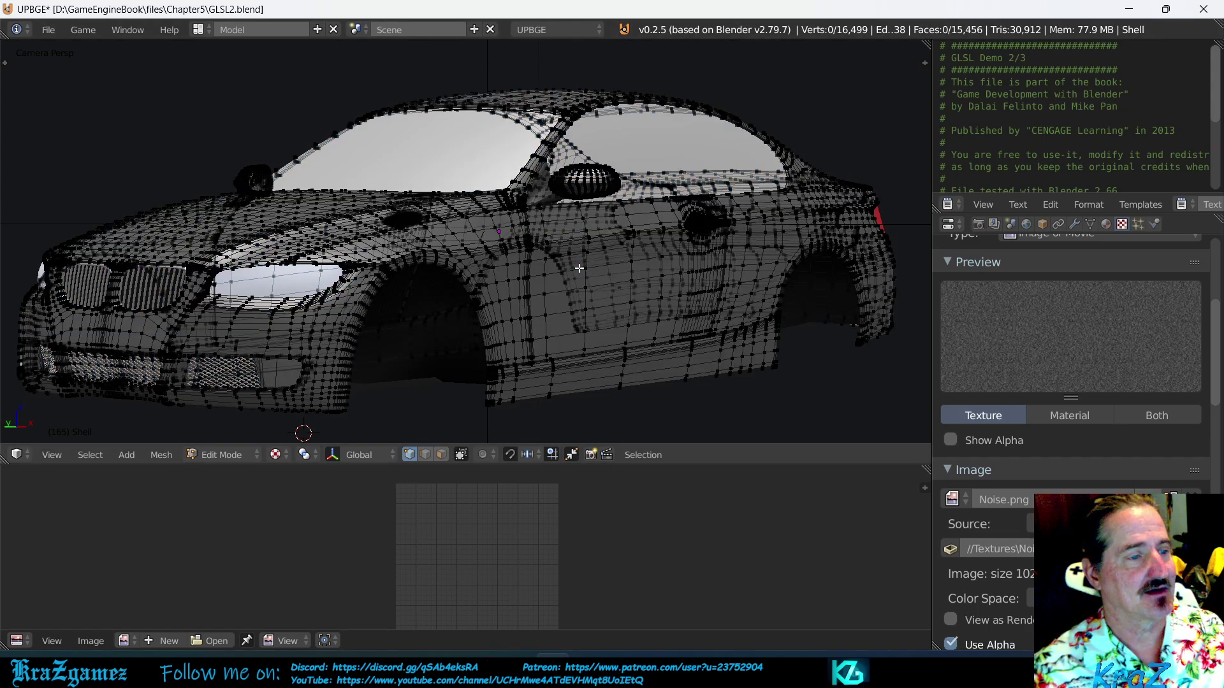
key("a")
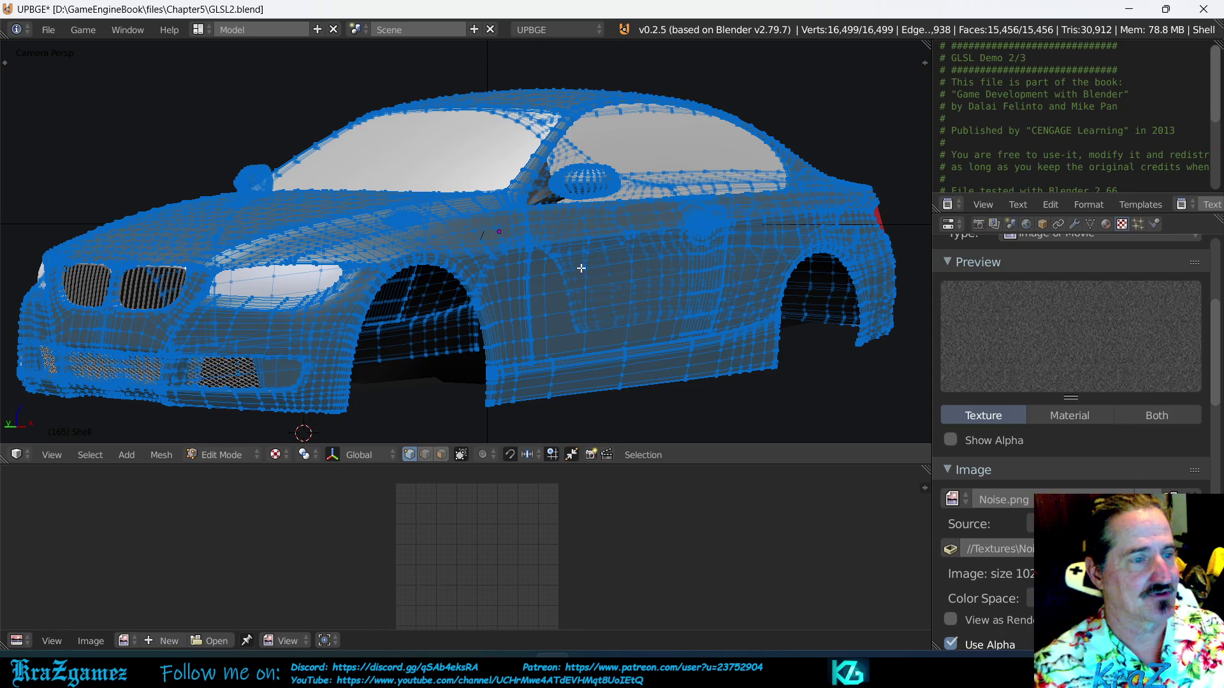
right_click(578, 268)
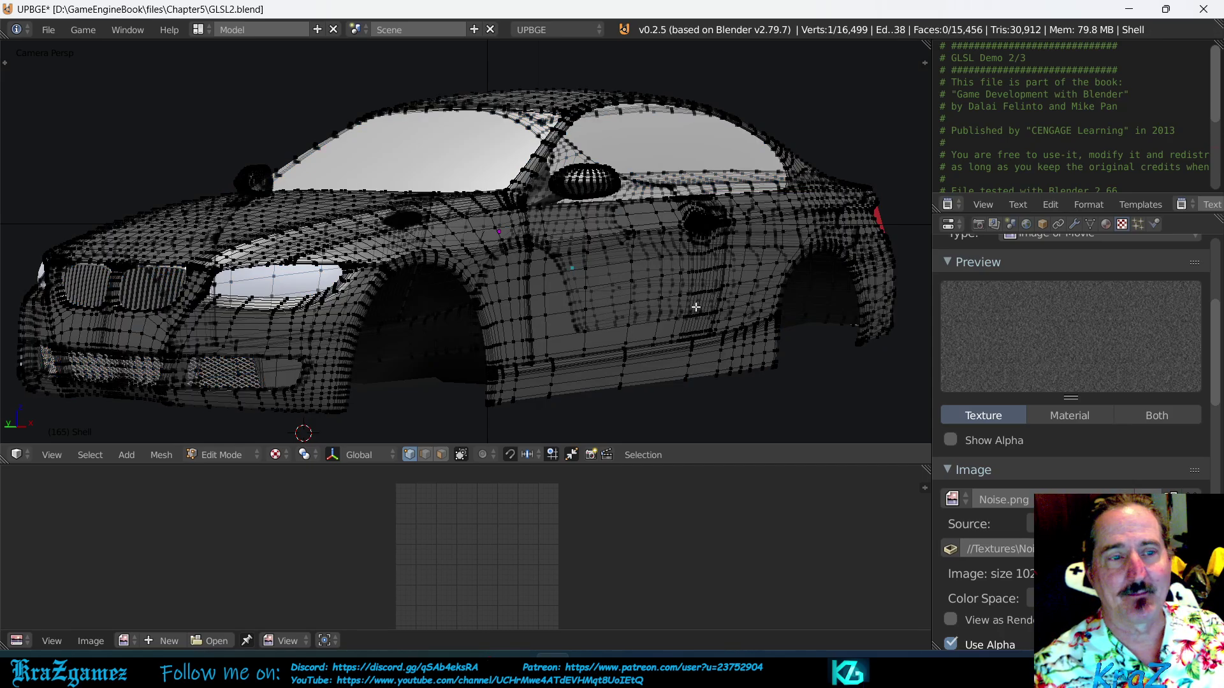
key("a")
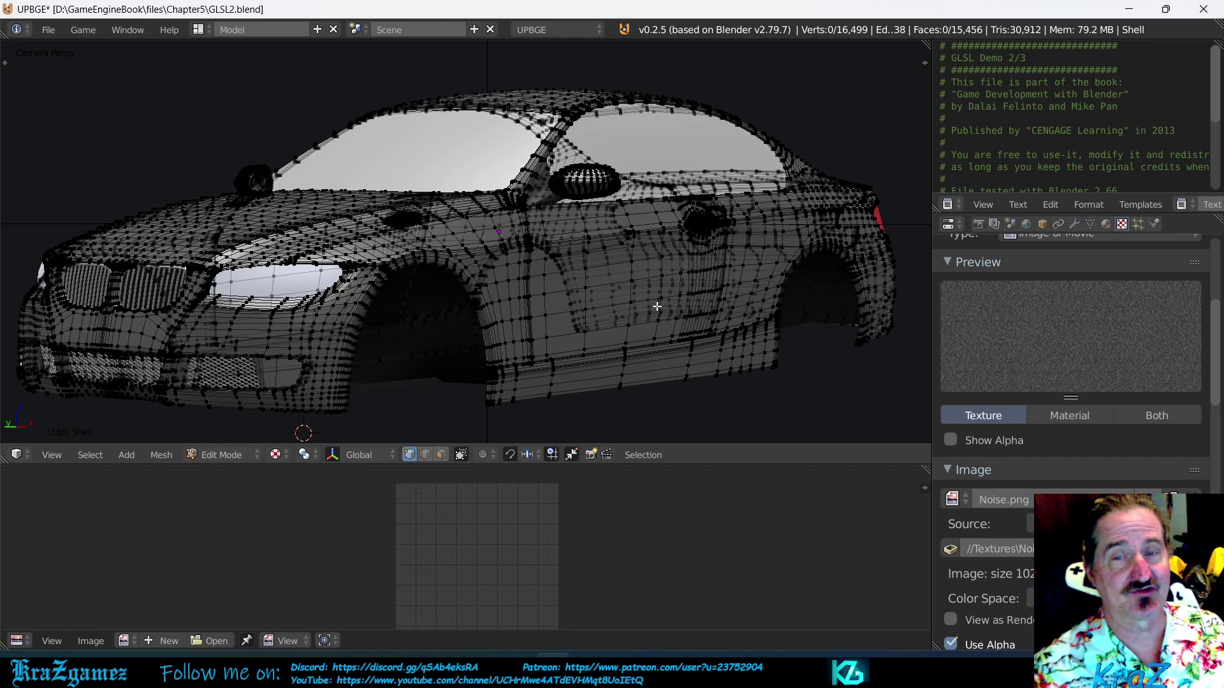
key("a")
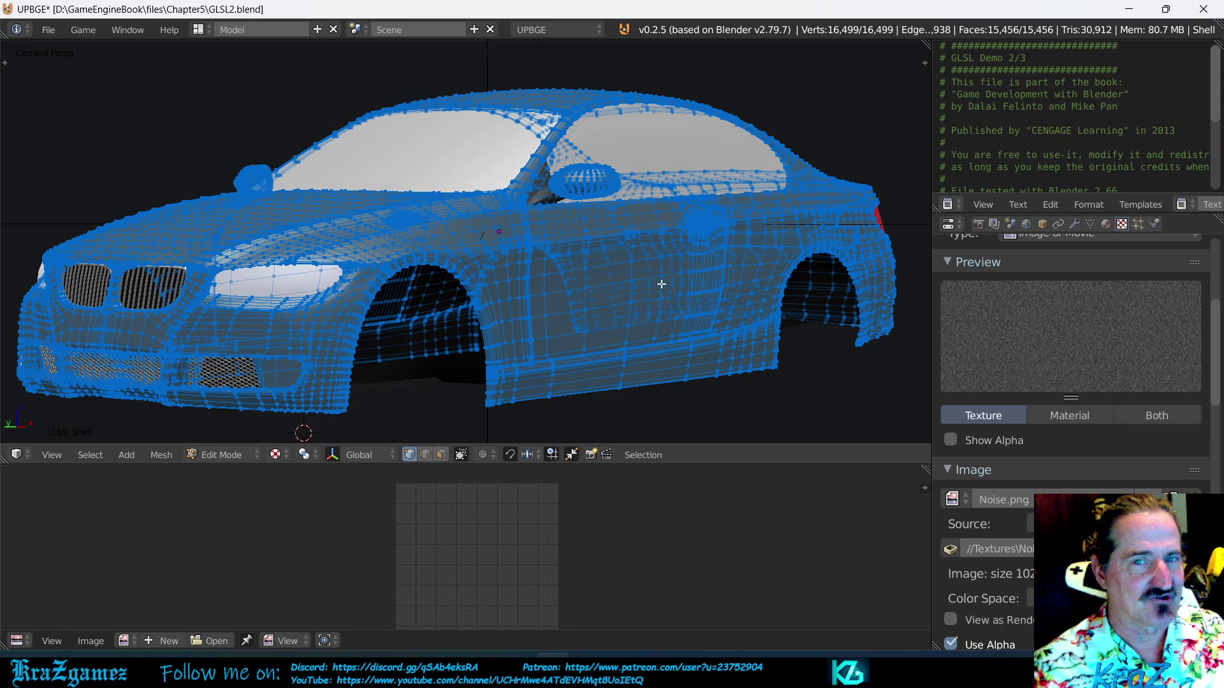
key("a")
key("a")
key("a")
key("a")
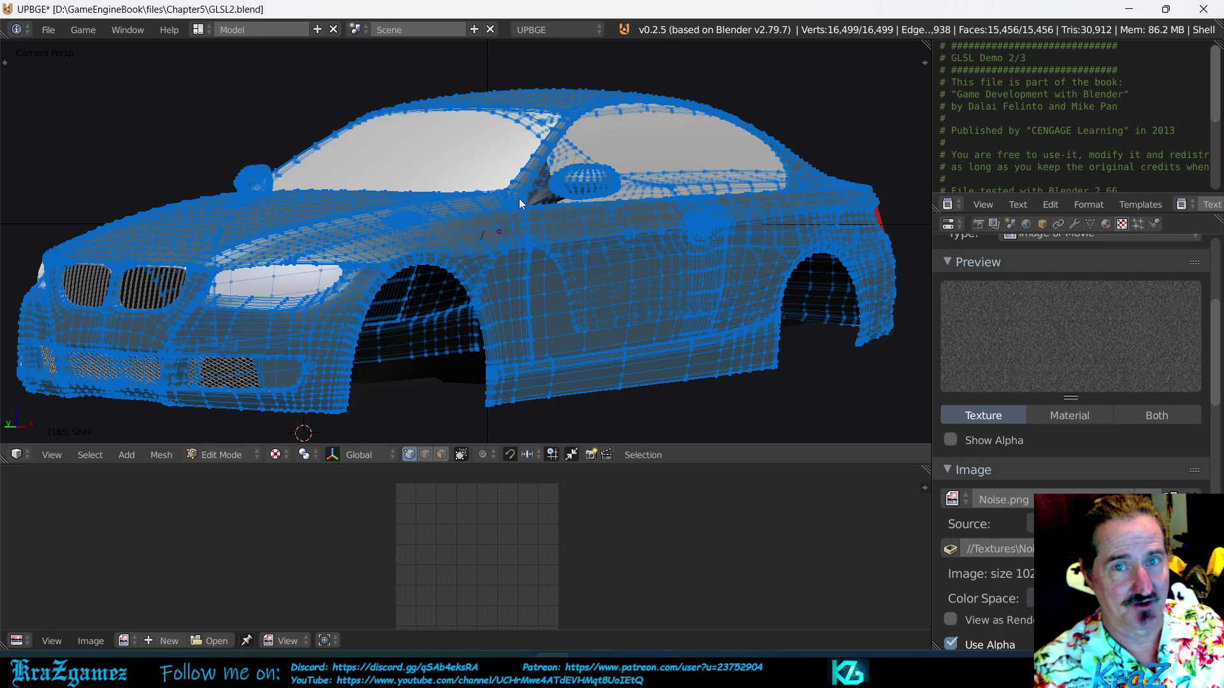
Step: Unwrap the selected Shell mesh with Smart UV Project, using an angle limit of 66 and an island margin of 0
key("u")
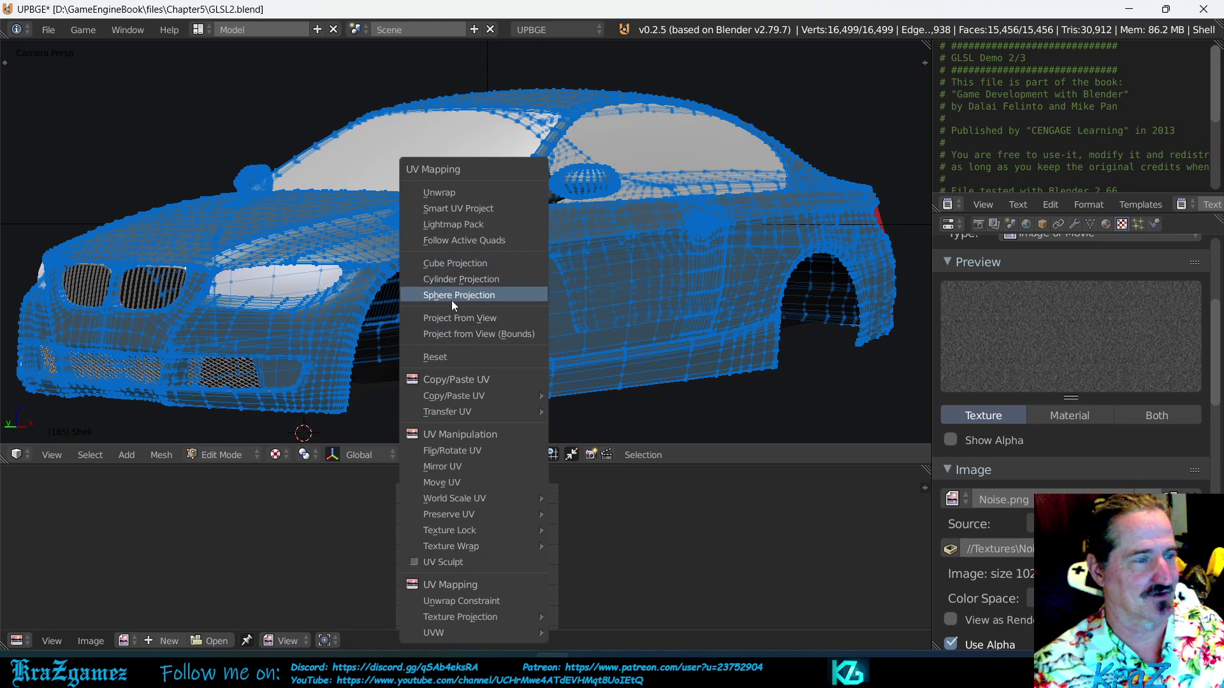
left_click(473, 209)
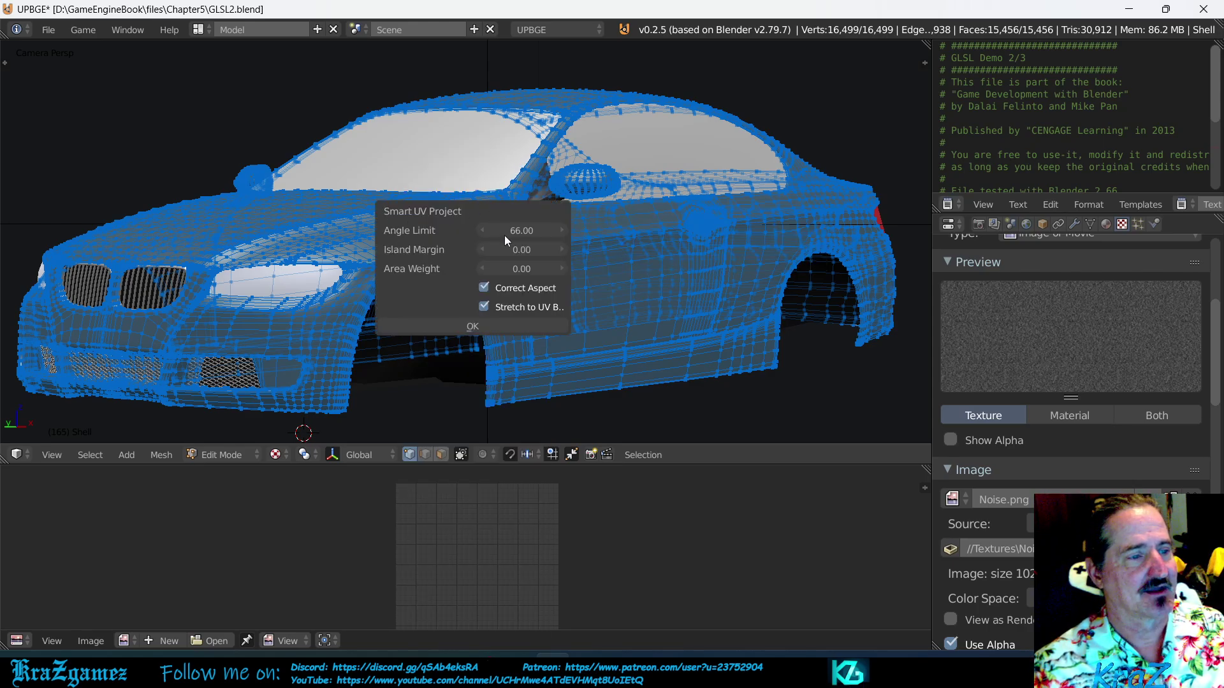
left_click(474, 325)
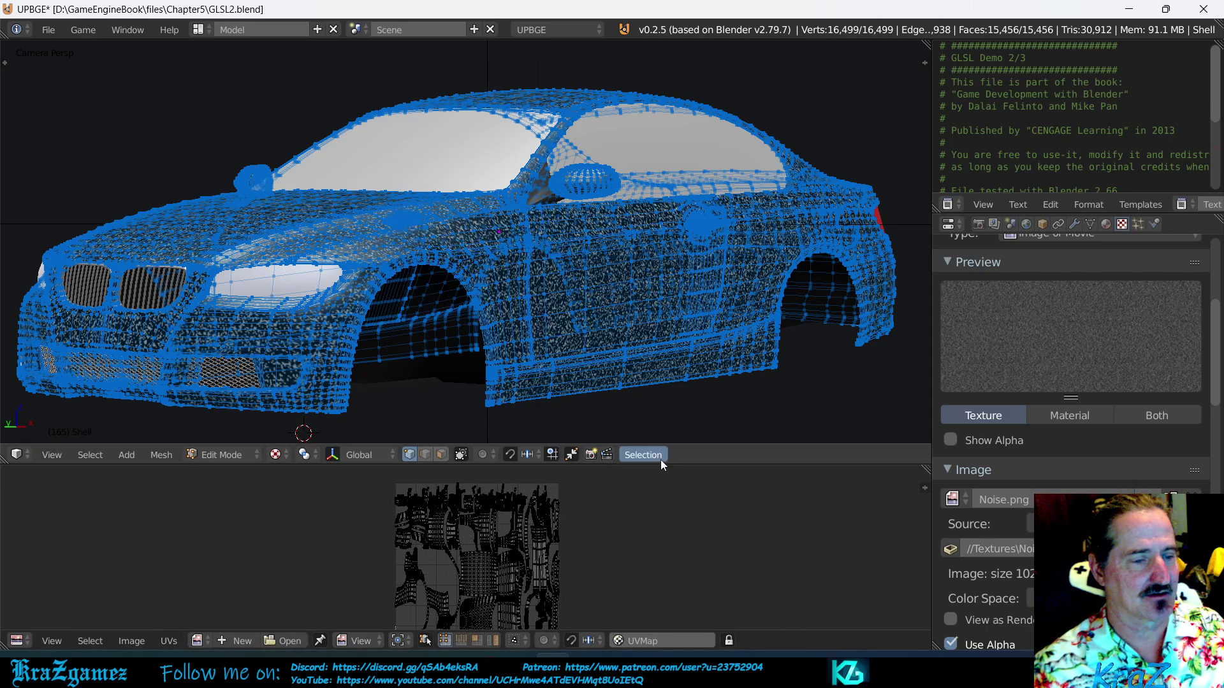
Step: Enlarge the UV editor area and examine the noise texture on the car body up close outside the camera view
left_click_drag(659, 464, 661, 409)
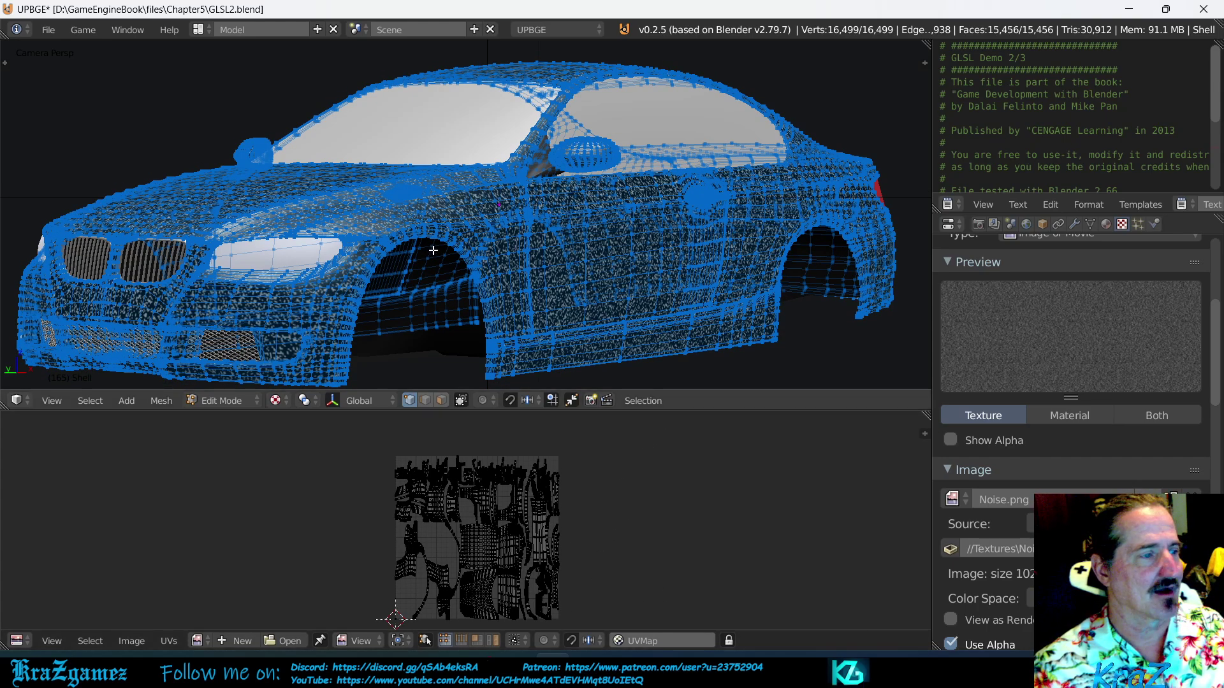
middle_click_drag(571, 251, 549, 236)
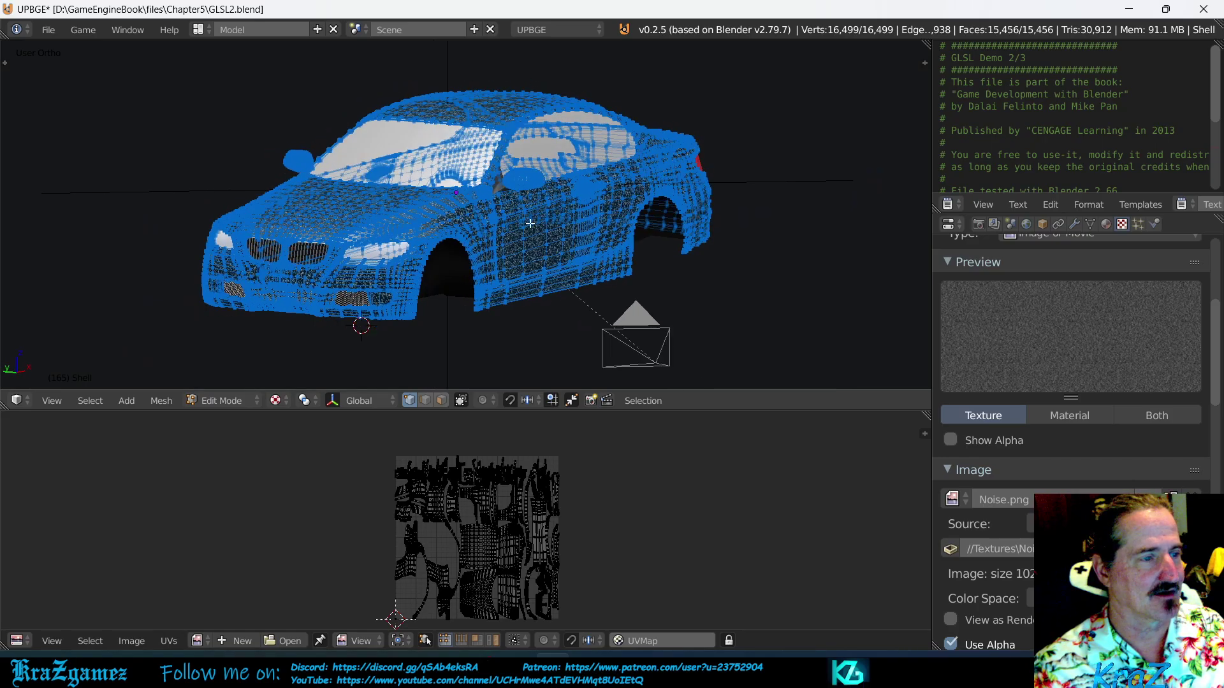
scroll(534, 226, "up", 8)
scroll(534, 226, "down", 8)
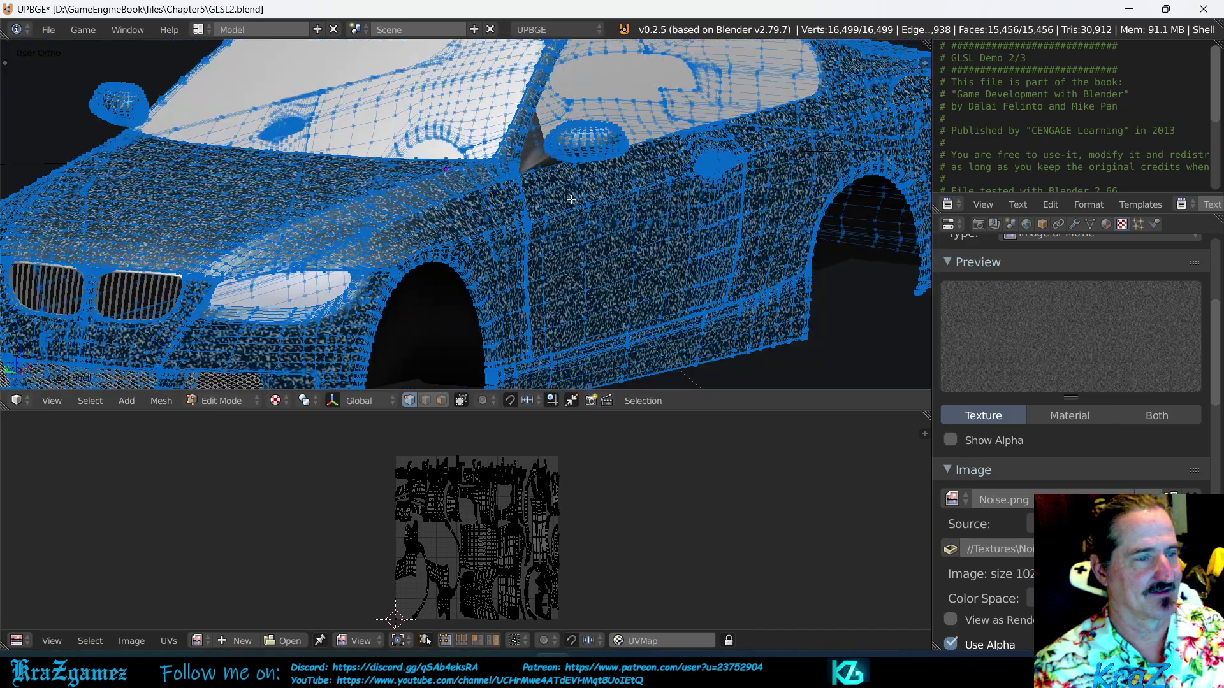
scroll(571, 199, "down", 5)
middle_click_drag(574, 211, 573, 218)
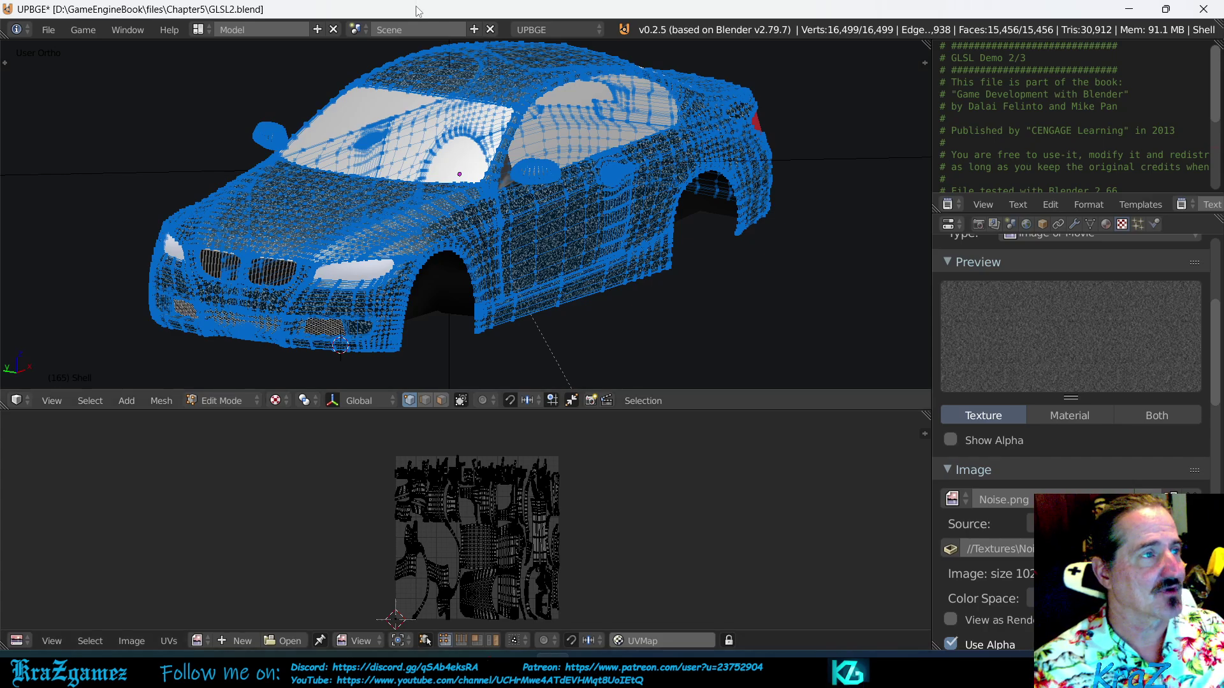
Step: Select all of the Shell's UV islands in the UV editor and inspect how the noise covers the bodywork
key("a")
key("a")
key("a")
key("a")
key("a")
key("a")
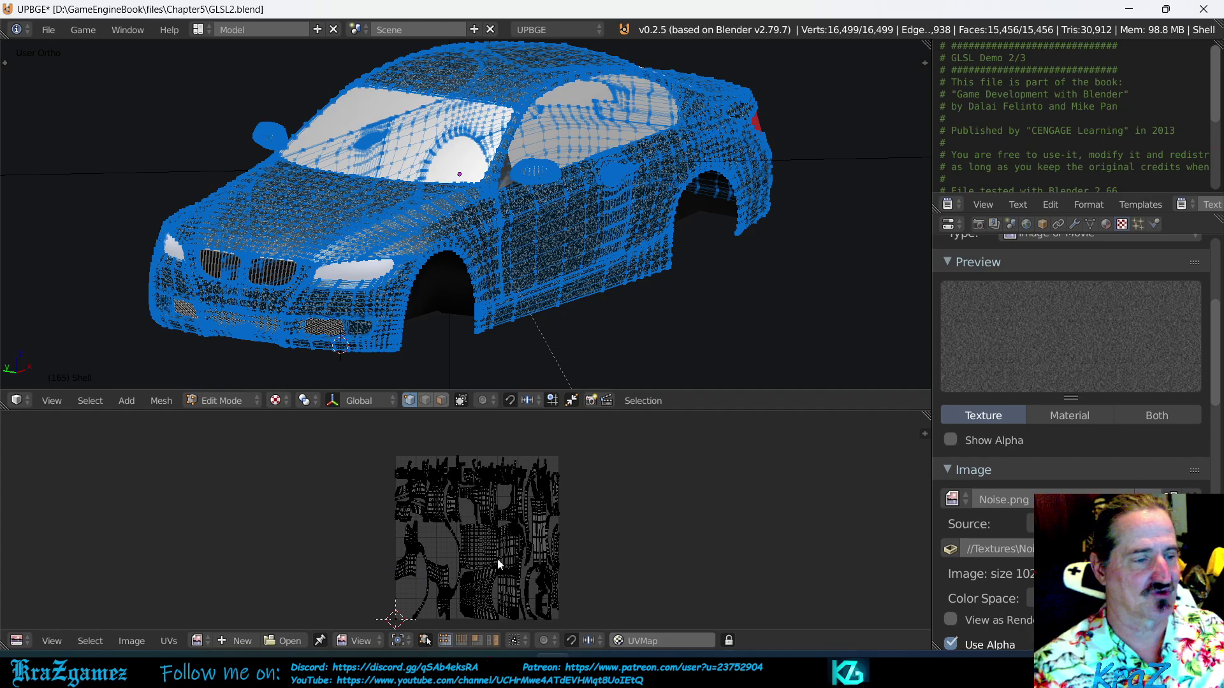
key("a")
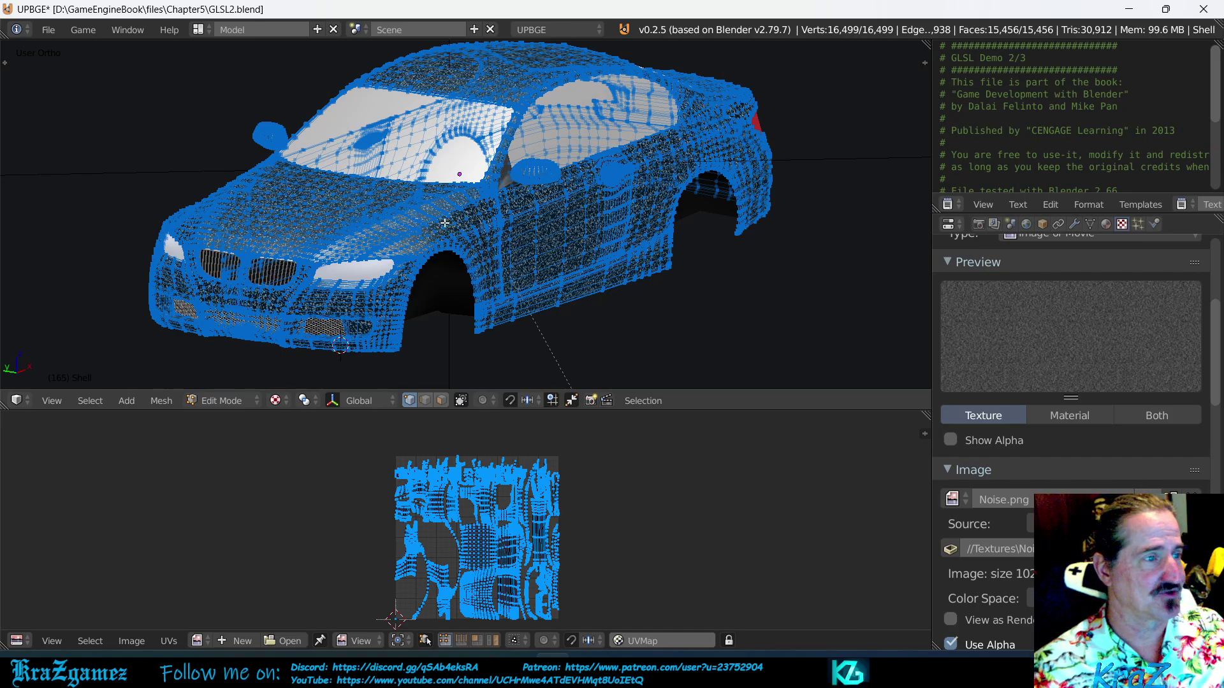
scroll(520, 253, "up", 3)
scroll(521, 250, "up", 3)
scroll(527, 246, "down", 8)
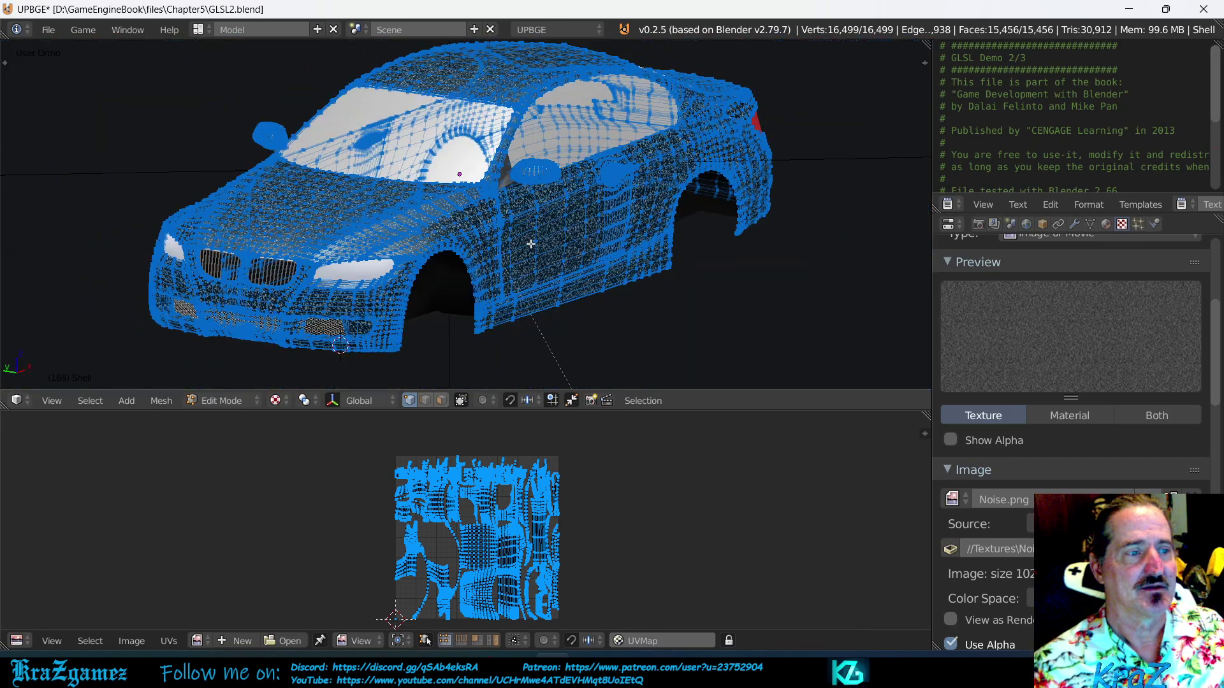
scroll(530, 243, "up", 1)
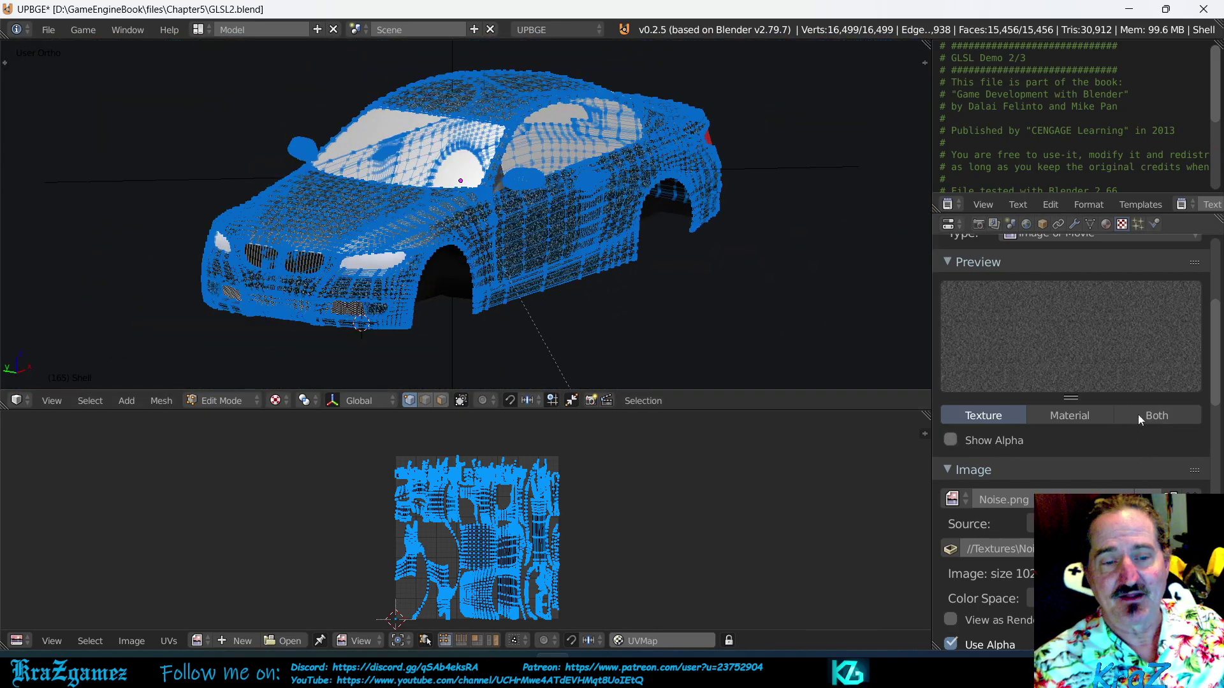
Step: Try Generated as the mapping coordinates of the MetallicSpeck texture
scroll(1135, 413, "down", 2)
scroll(1133, 409, "down", 3)
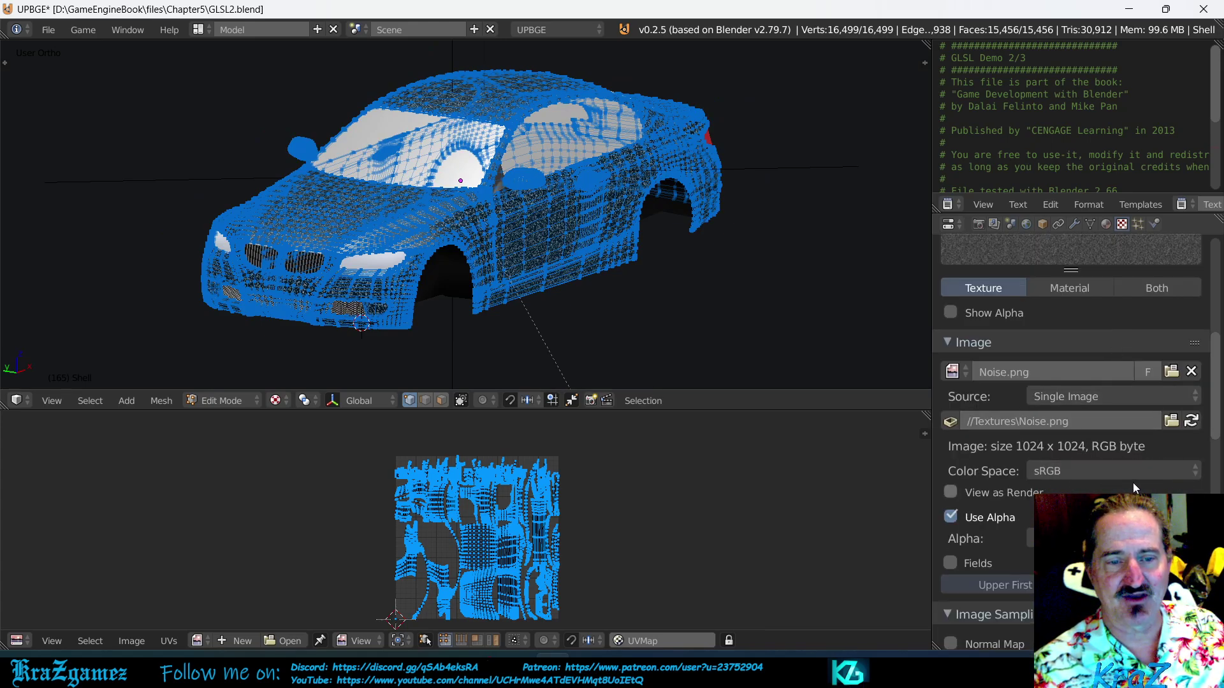
scroll(1135, 487, "up", 2)
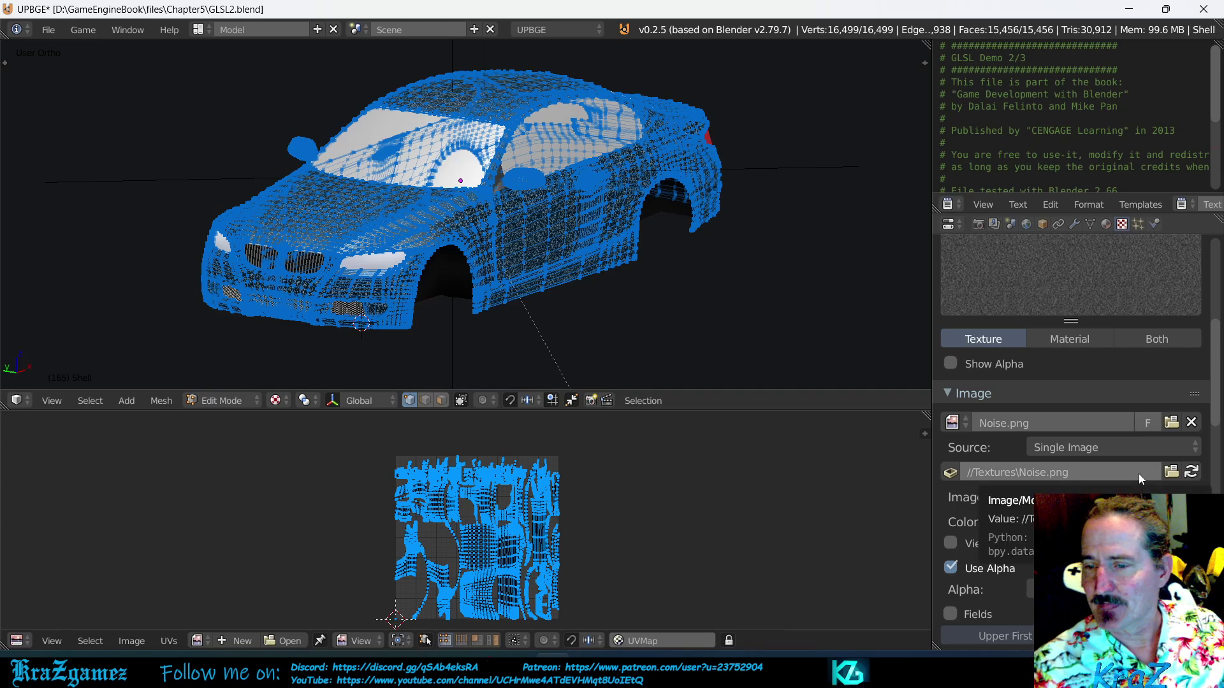
scroll(1138, 473, "down", 2)
scroll(1138, 473, "down", 10)
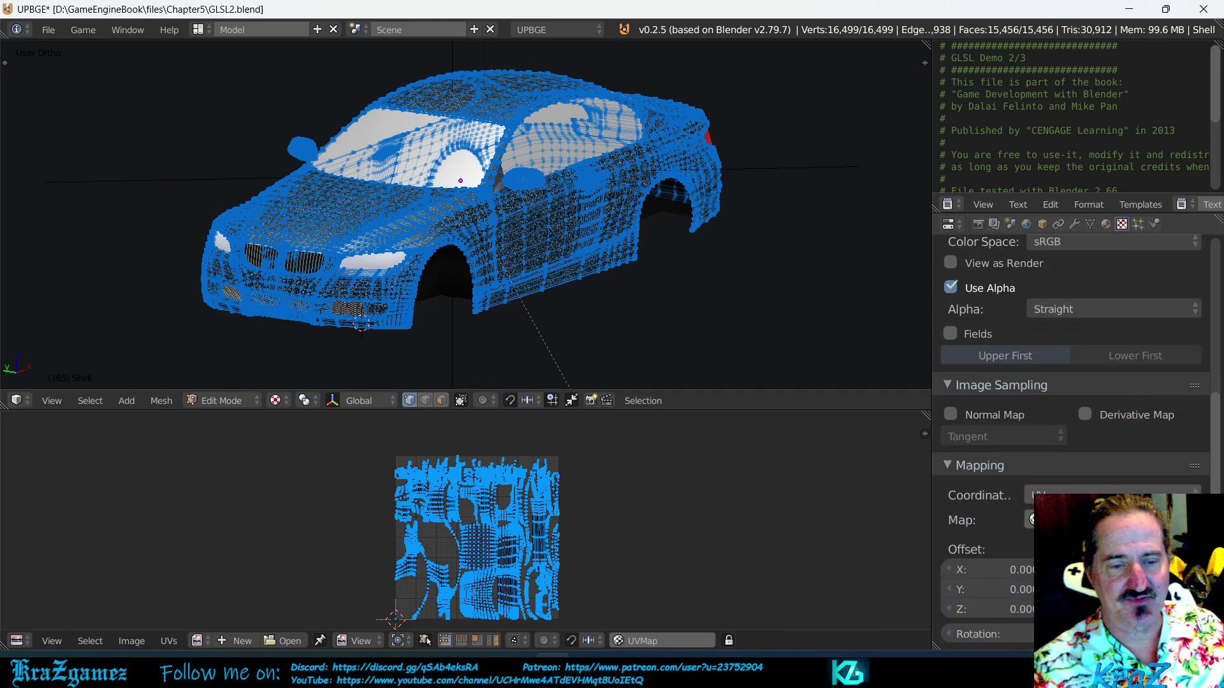
left_click(1086, 446)
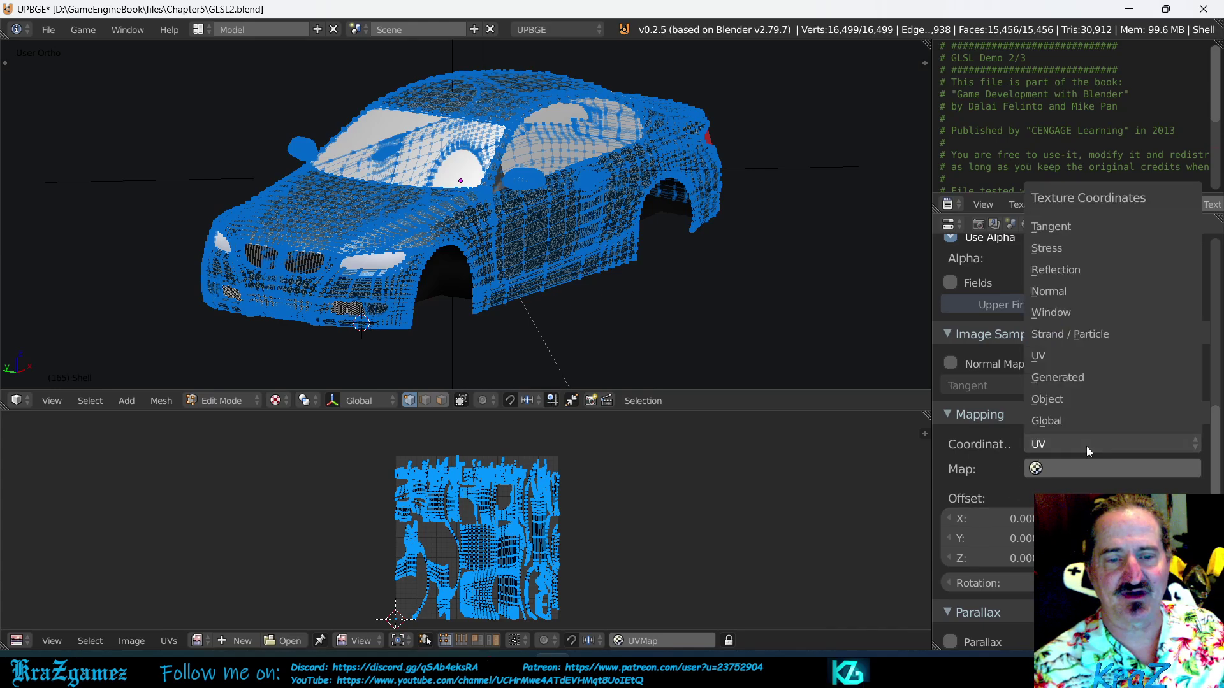
left_click(1079, 378)
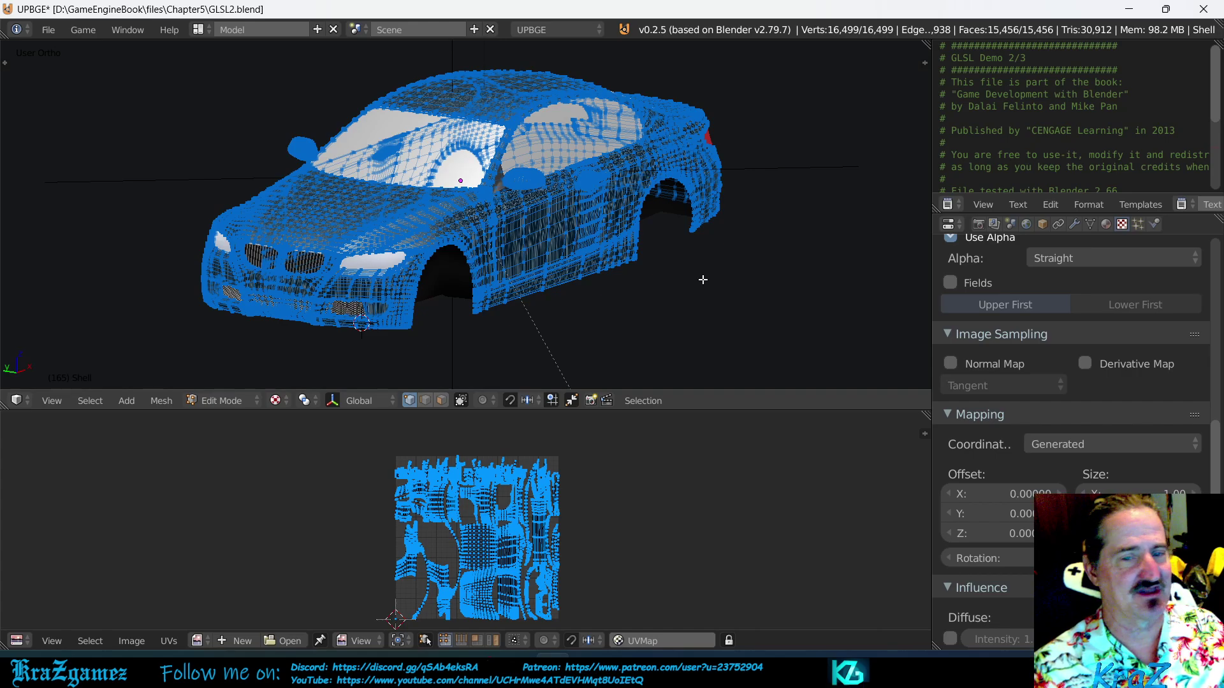
Step: Return the MetallicSpeck texture's mapping coordinates to UV
left_click(1081, 445)
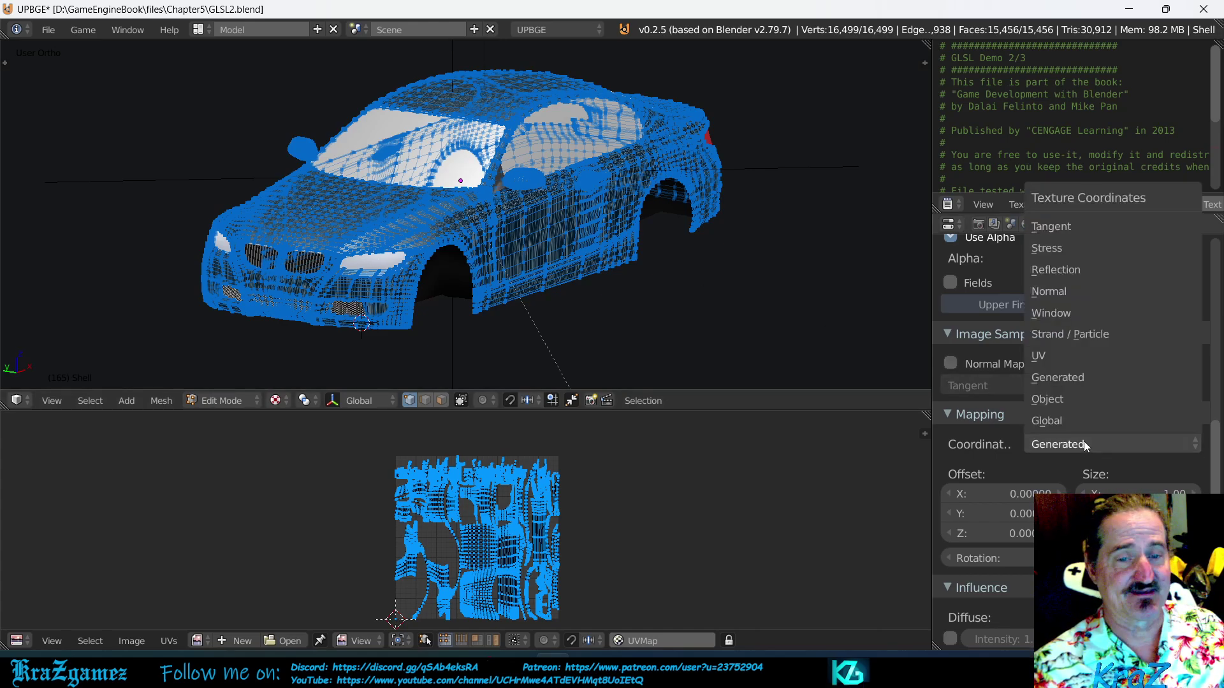
left_click(1066, 358)
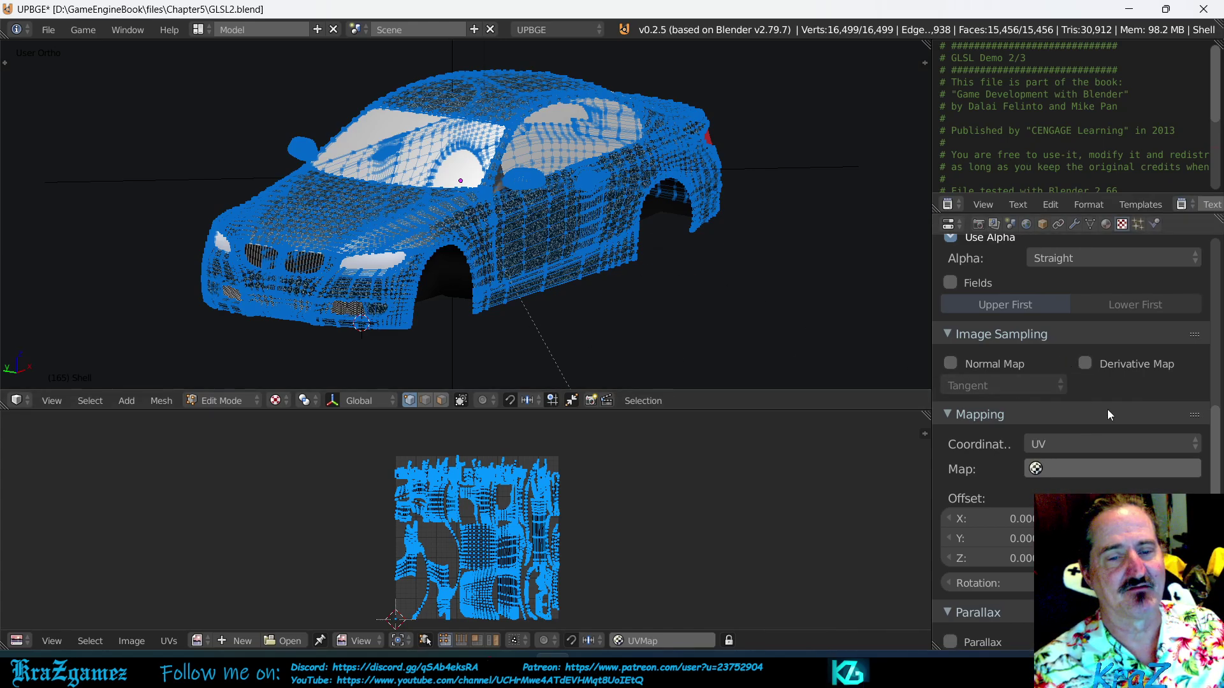
left_click(1064, 448)
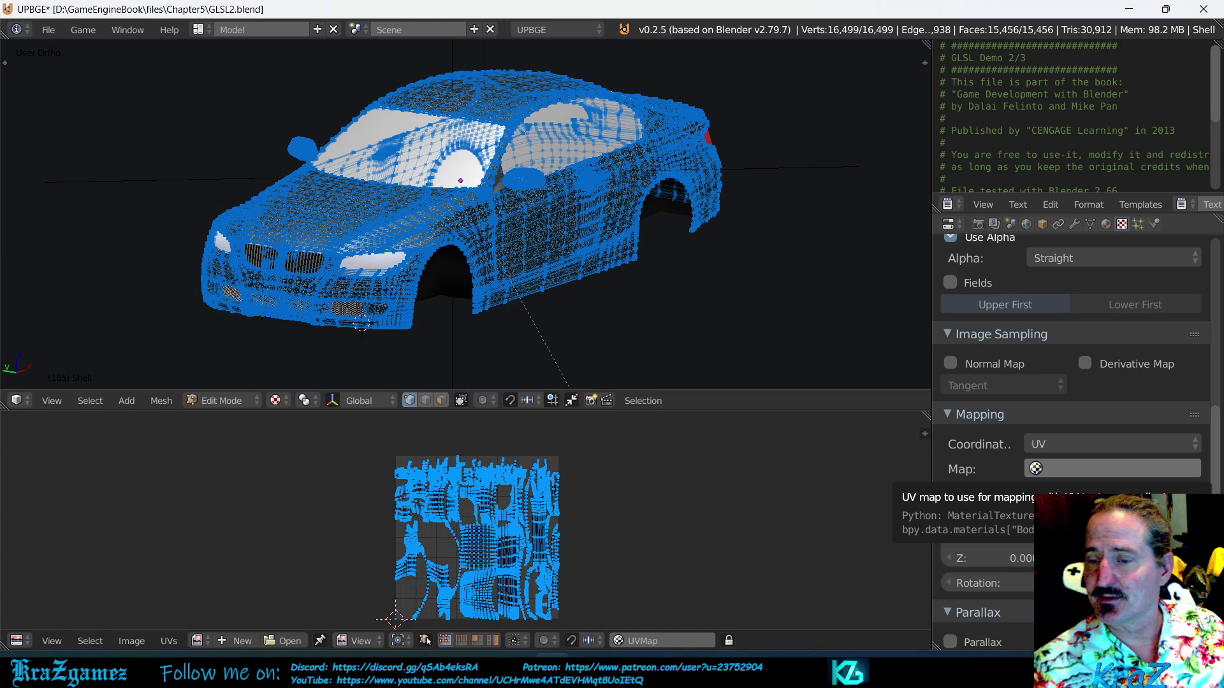
Step: Assign UVMap as the UV map of the MetallicSpeck texture and compare the result with the book's noise-covered car figure
left_click(1042, 468)
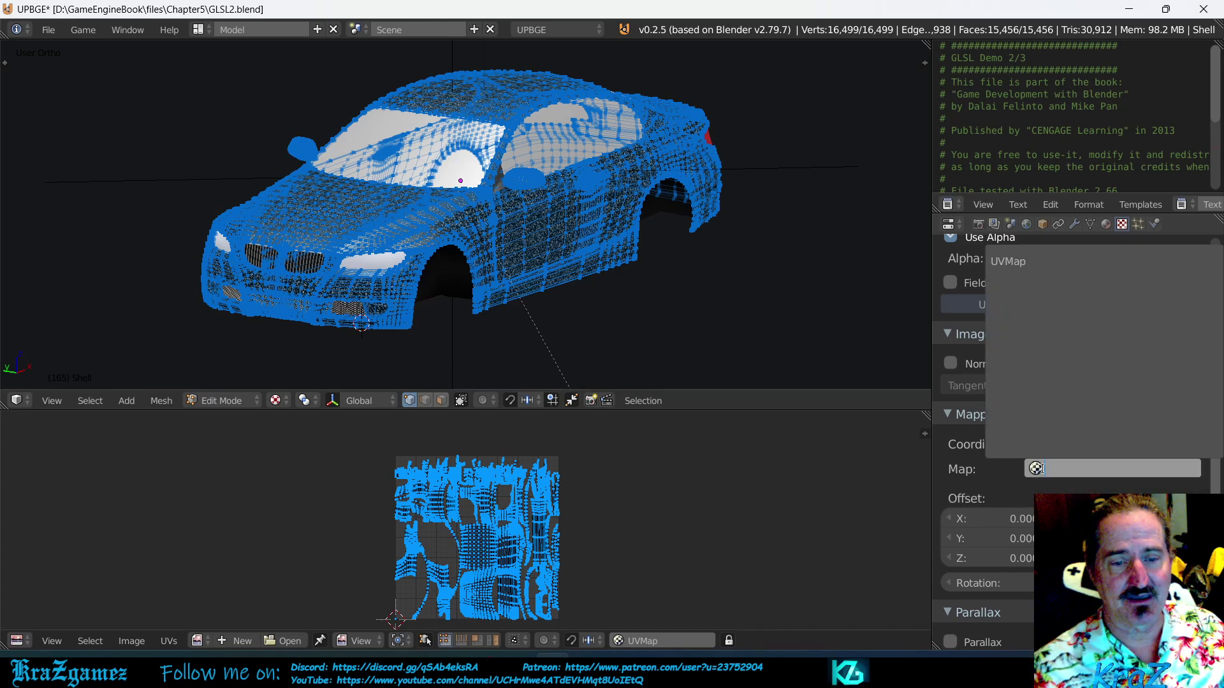
left_click(1020, 264)
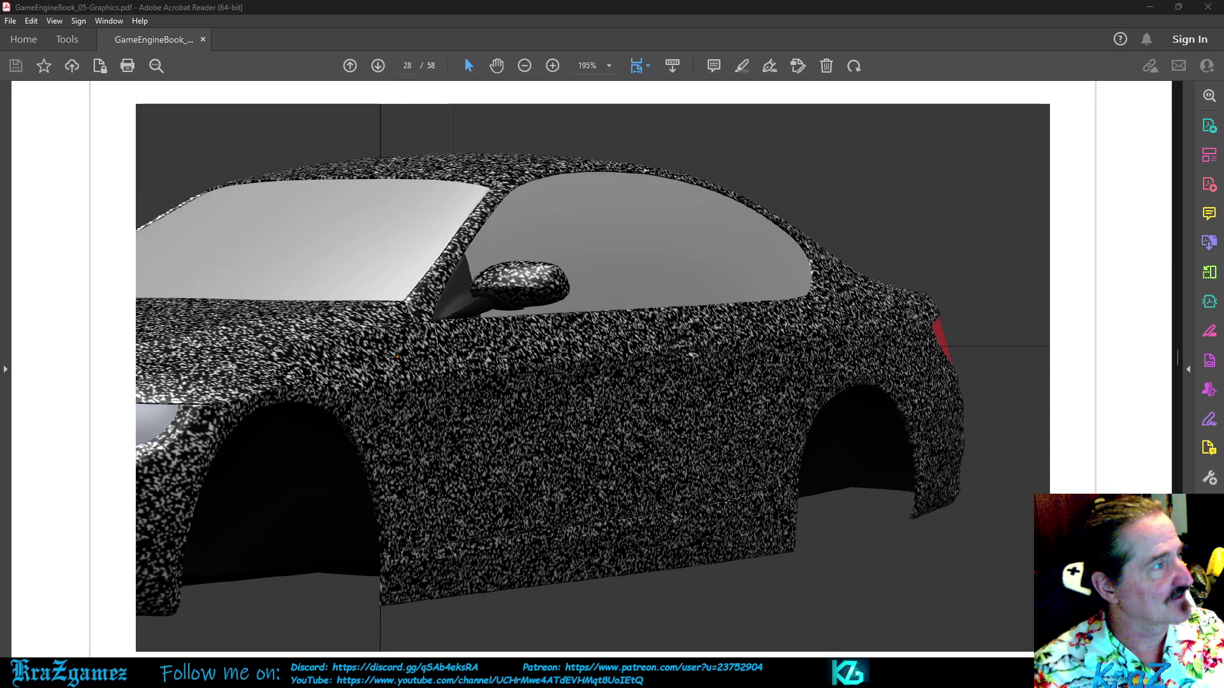
key("alt+Tab")
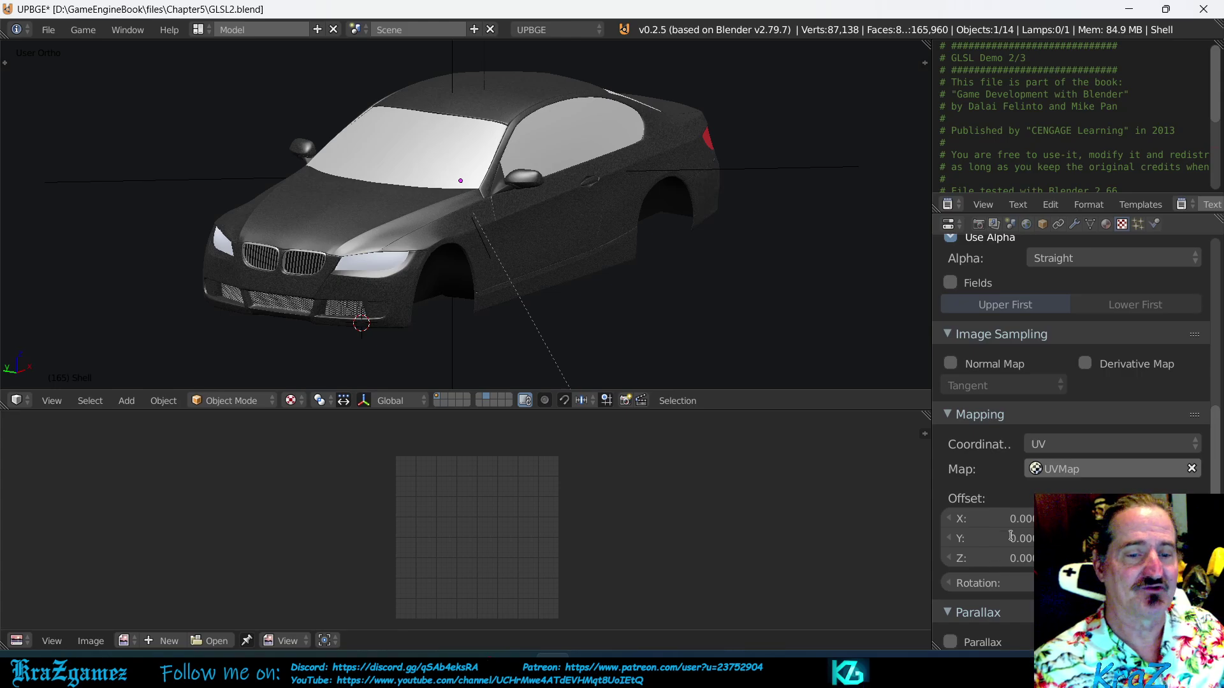
Step: Try to edit the MetallicSpeck texture's X, Y and Z mapping offsets together
left_click_drag(998, 515, 998, 558)
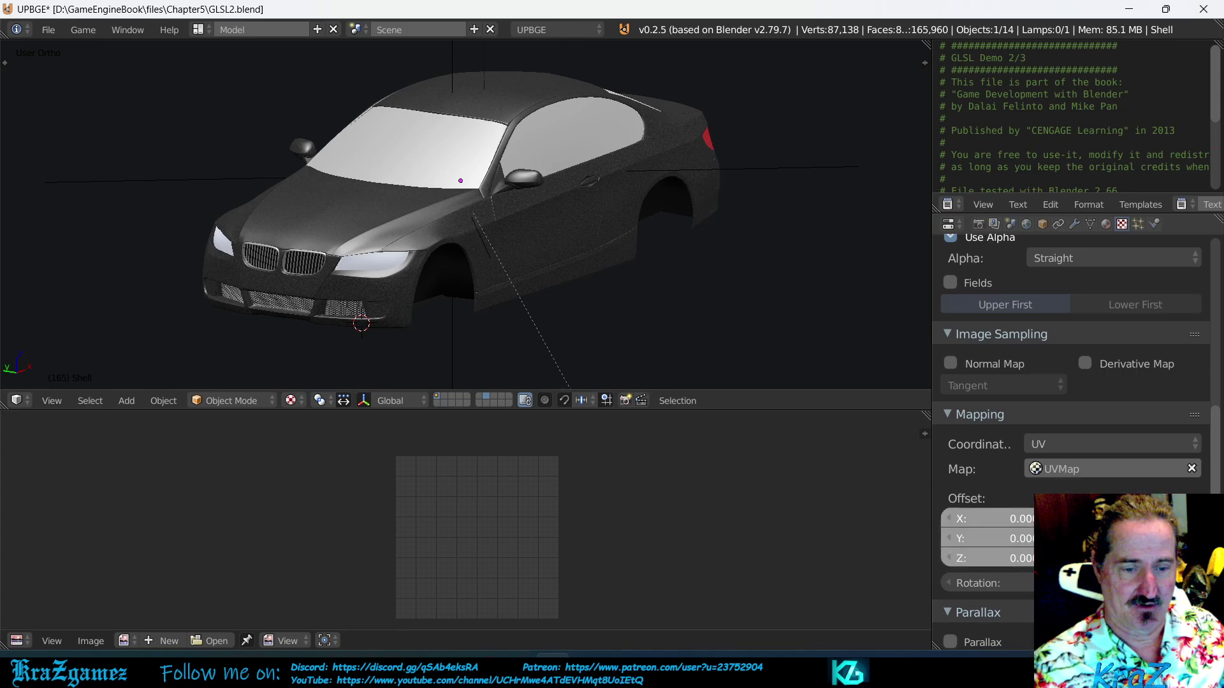
type("n")
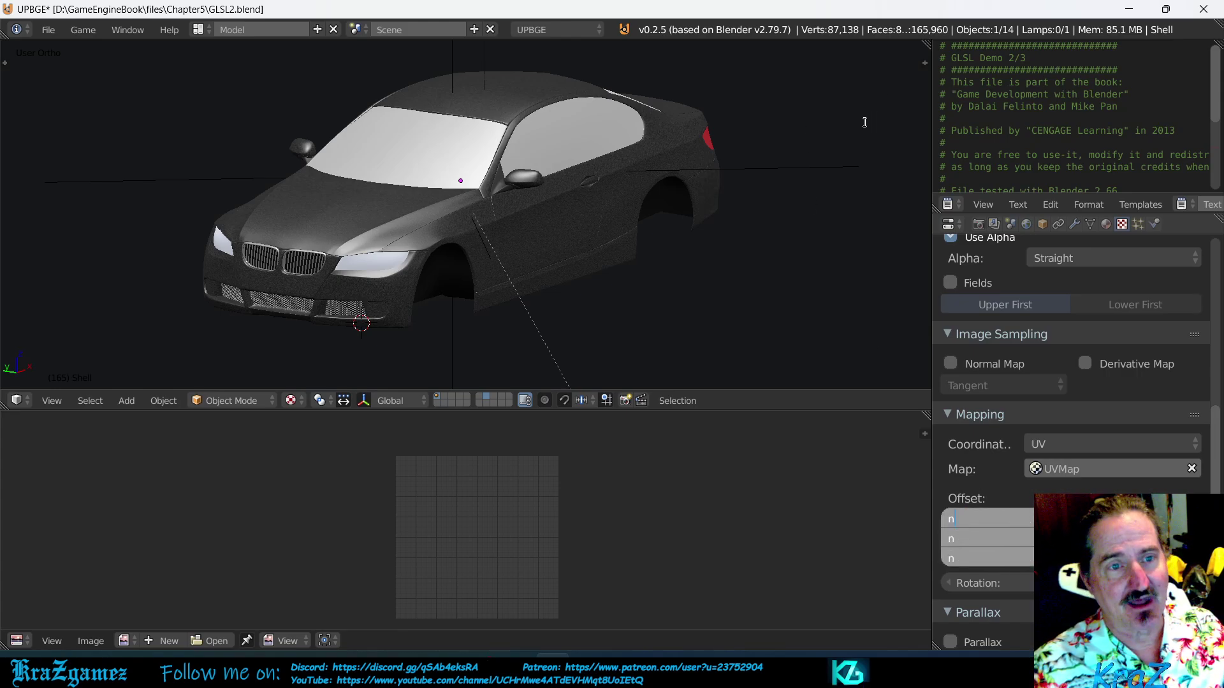
key("Return")
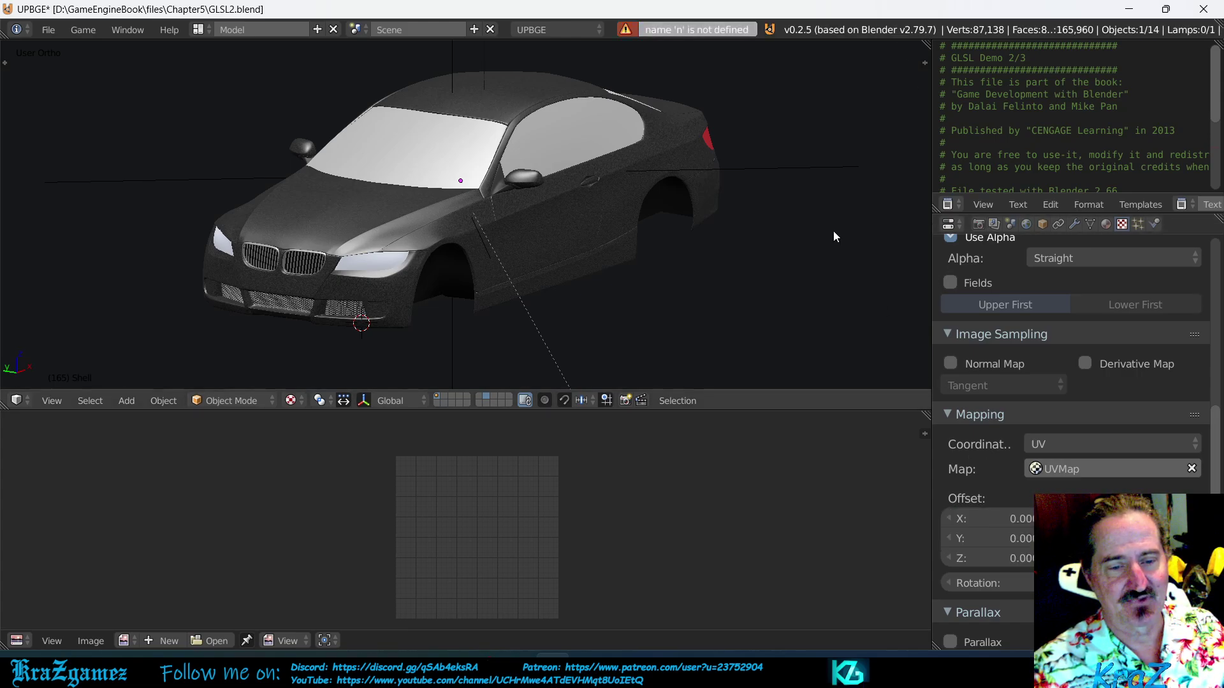
left_click(876, 148)
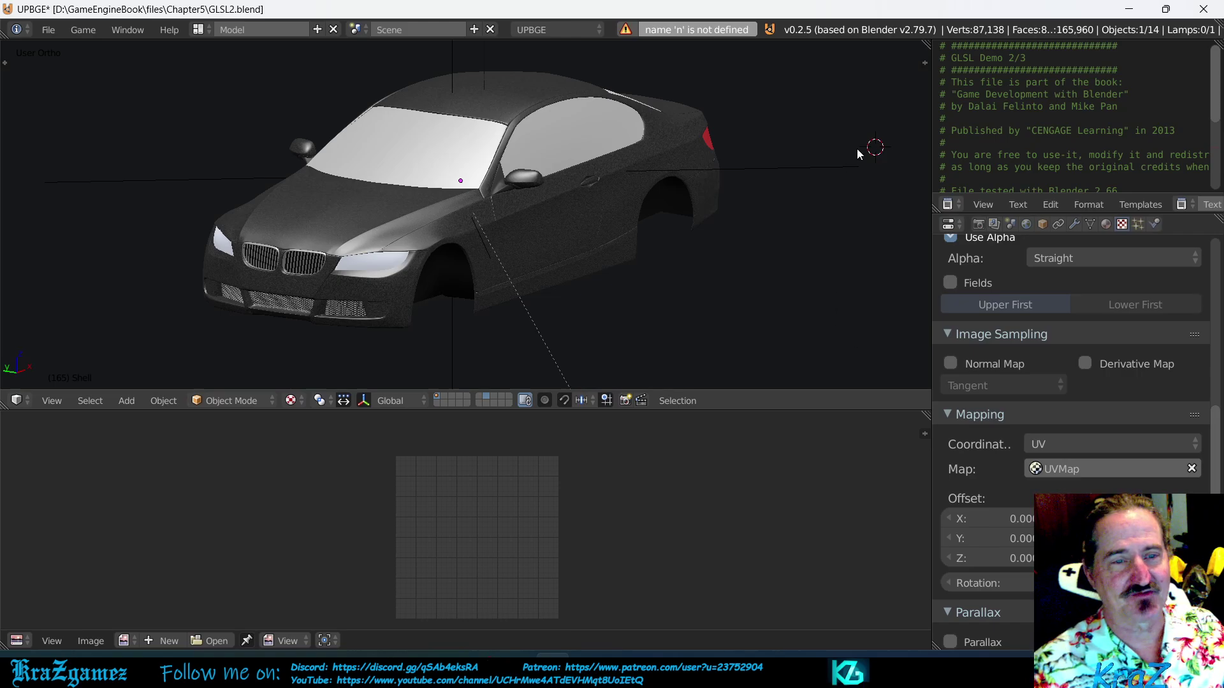
Step: Display the Shell's transform properties in the 3D view and try editing its rotation values
key("n")
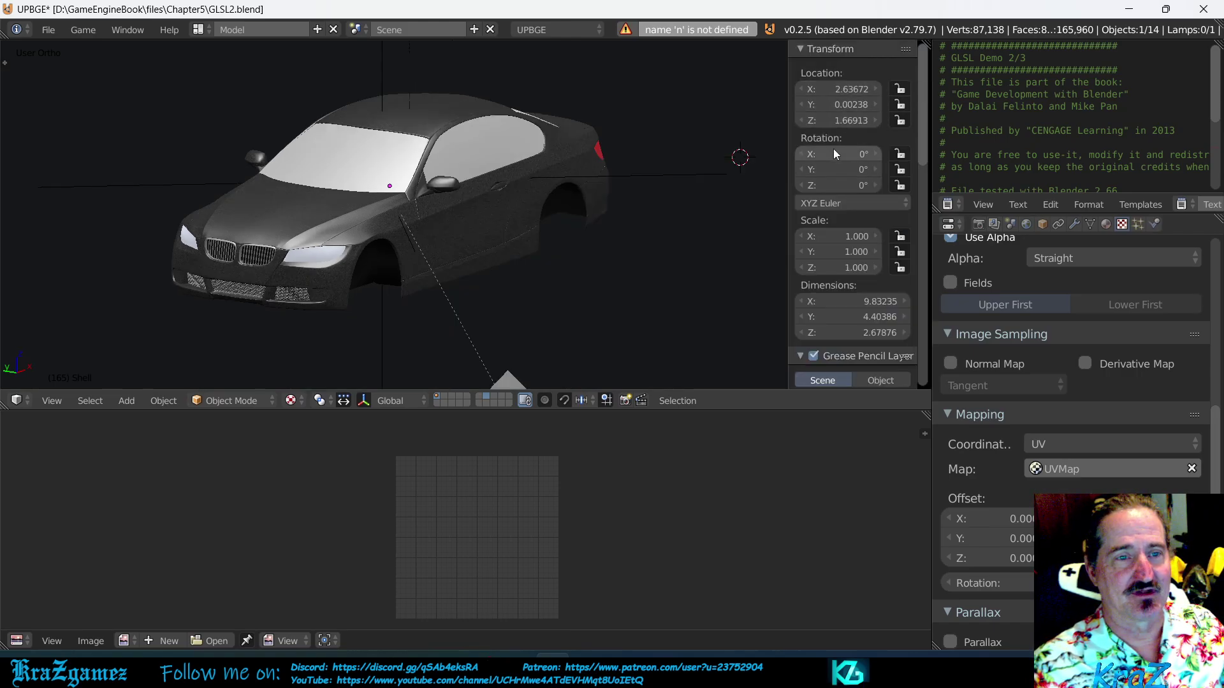
mouse_move(832, 153)
left_mouse_down()
mouse_move(832, 185)
mouse_move(832, 153)
left_mouse_up()
key("Return")
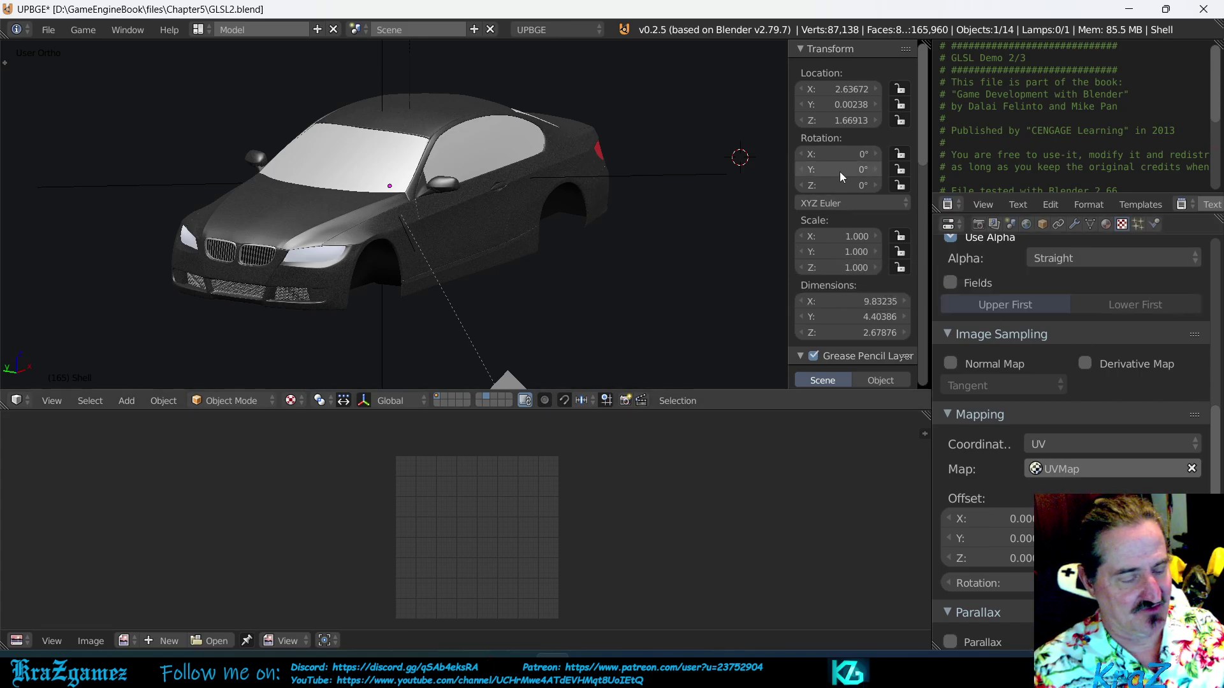
key("n")
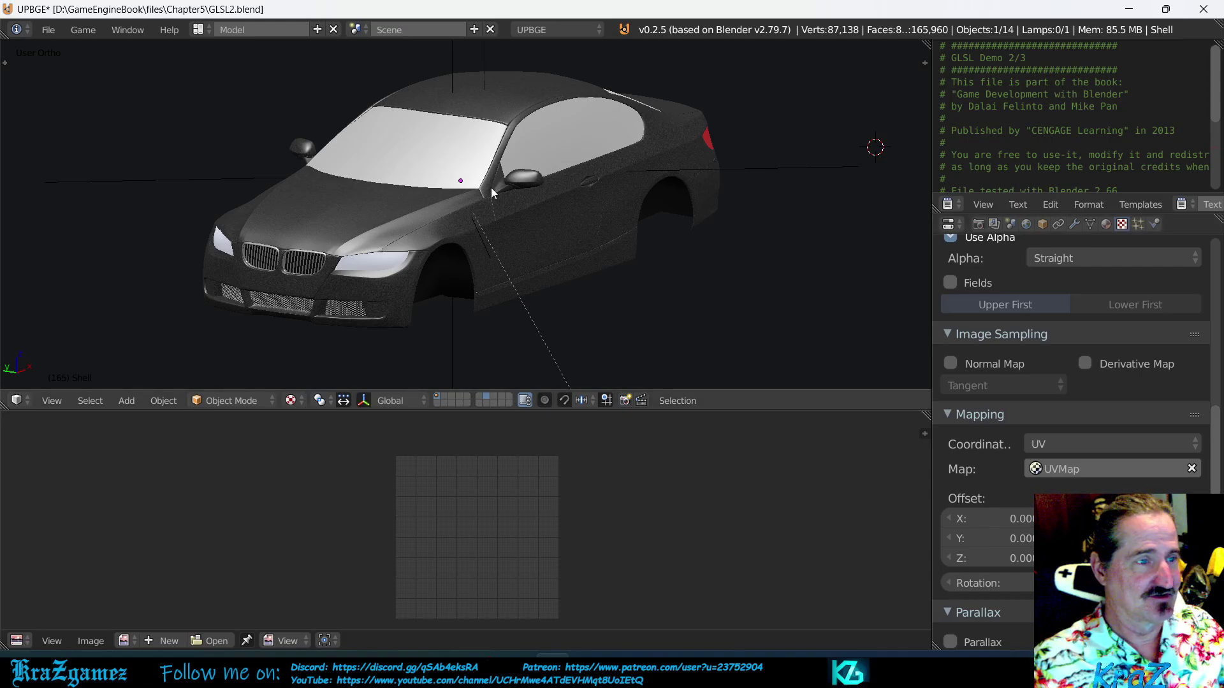
Step: Inspect the noise on the bodywork up close and turn off the MetallicSpeck texture's diffuse Color influence
scroll(529, 230, "up", 8)
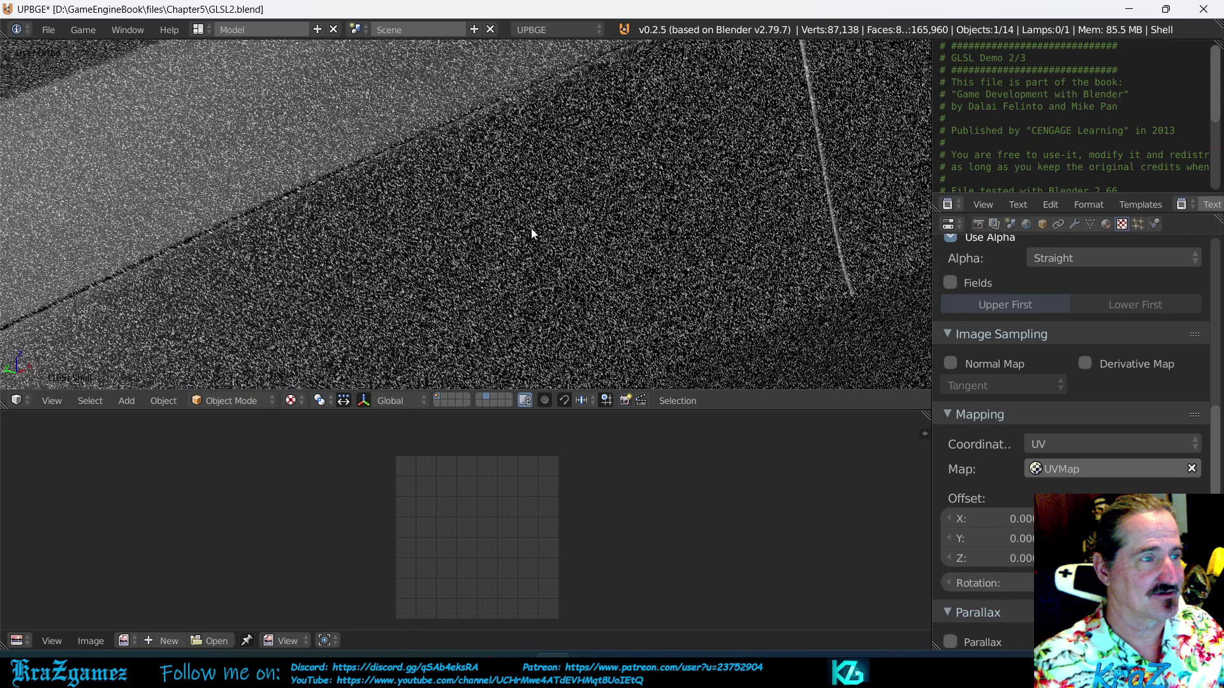
scroll(531, 233, "down", 8)
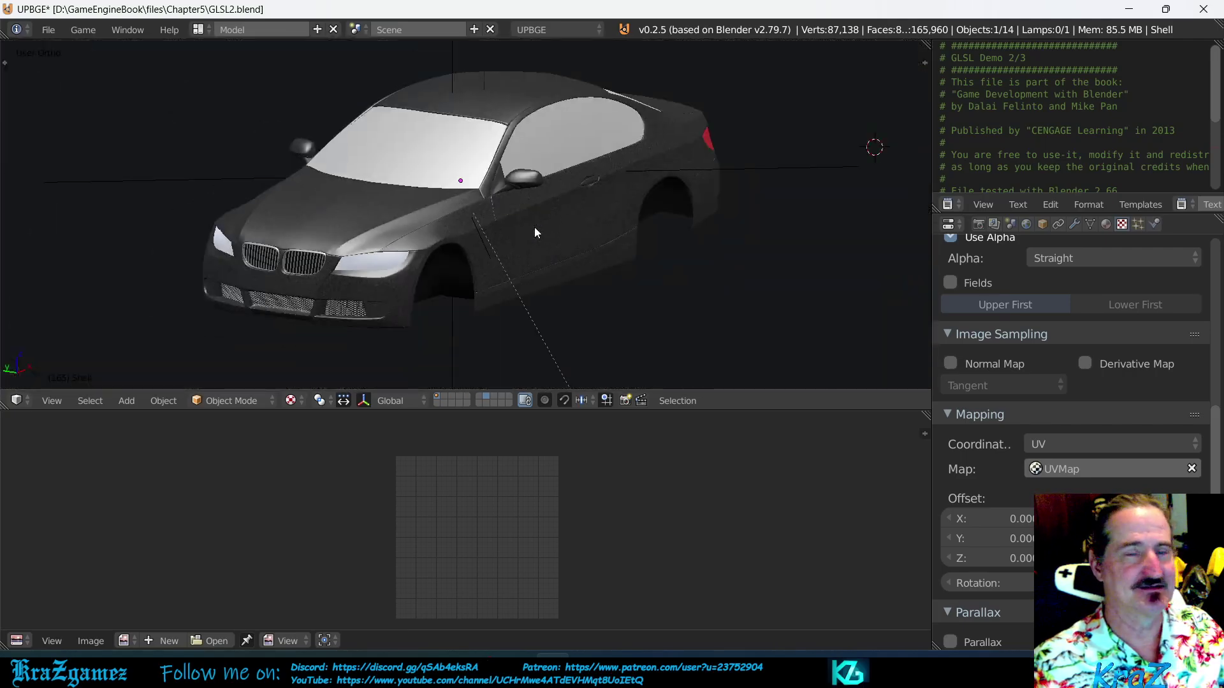
scroll(534, 227, "up", 1)
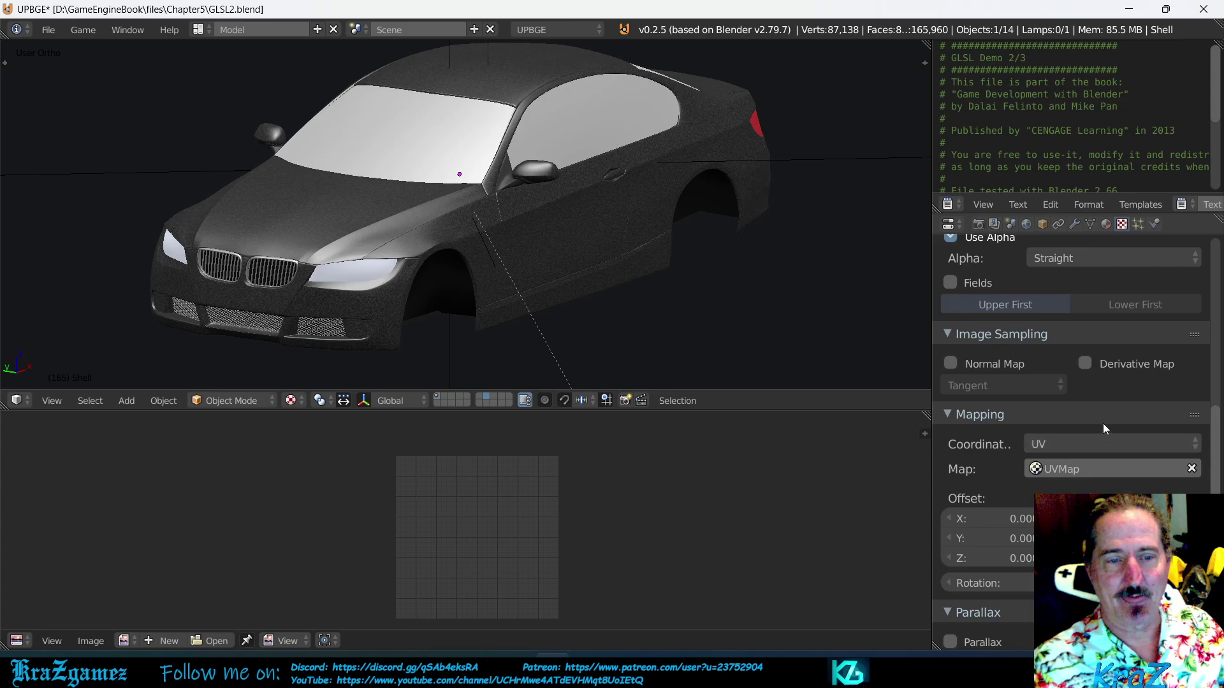
scroll(1103, 424, "up", 5)
scroll(1102, 424, "down", 20)
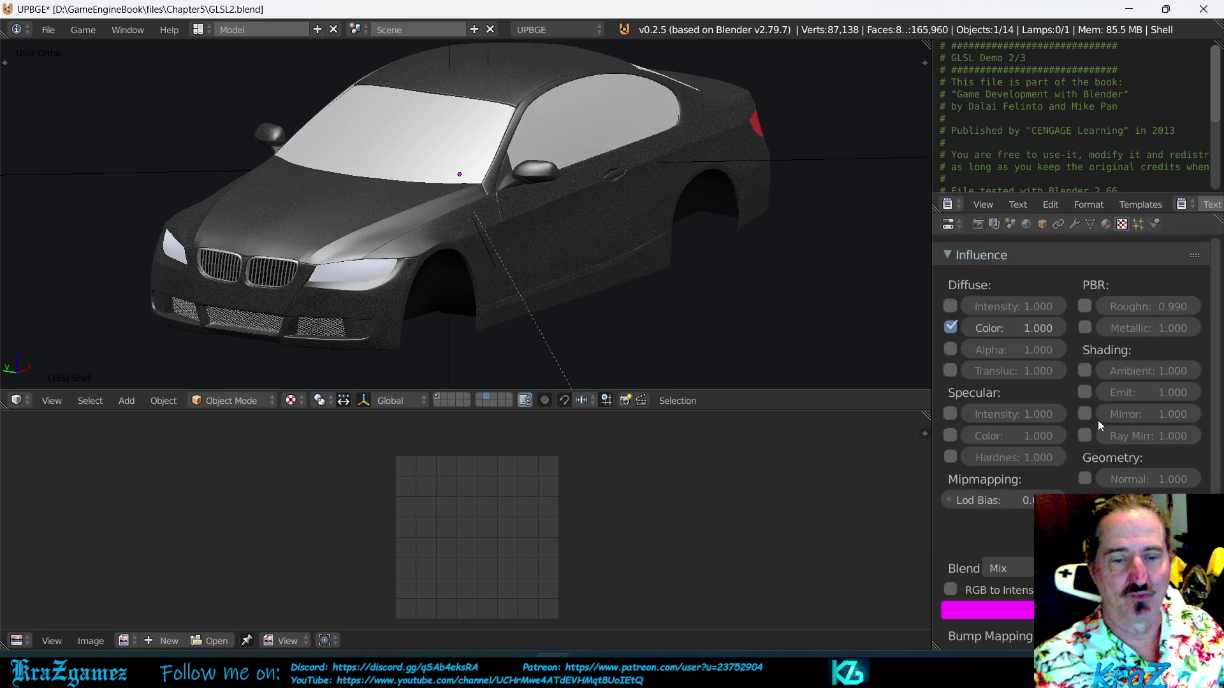
scroll(1098, 420, "up", 1)
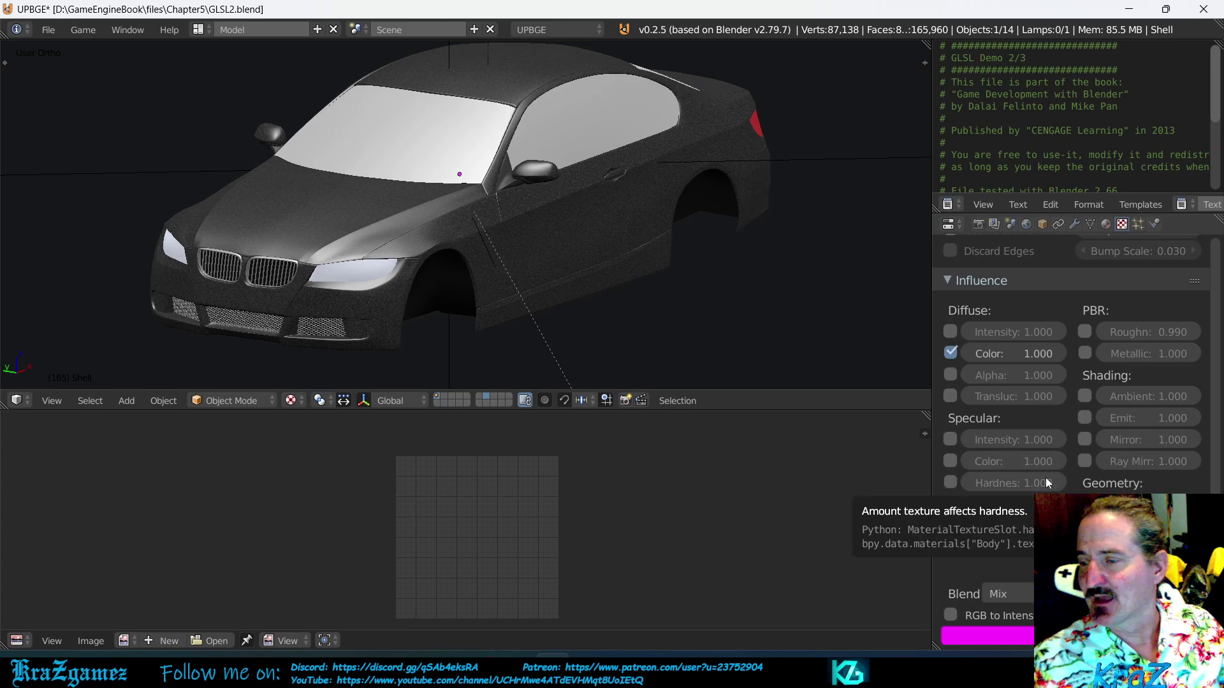
left_click(950, 353)
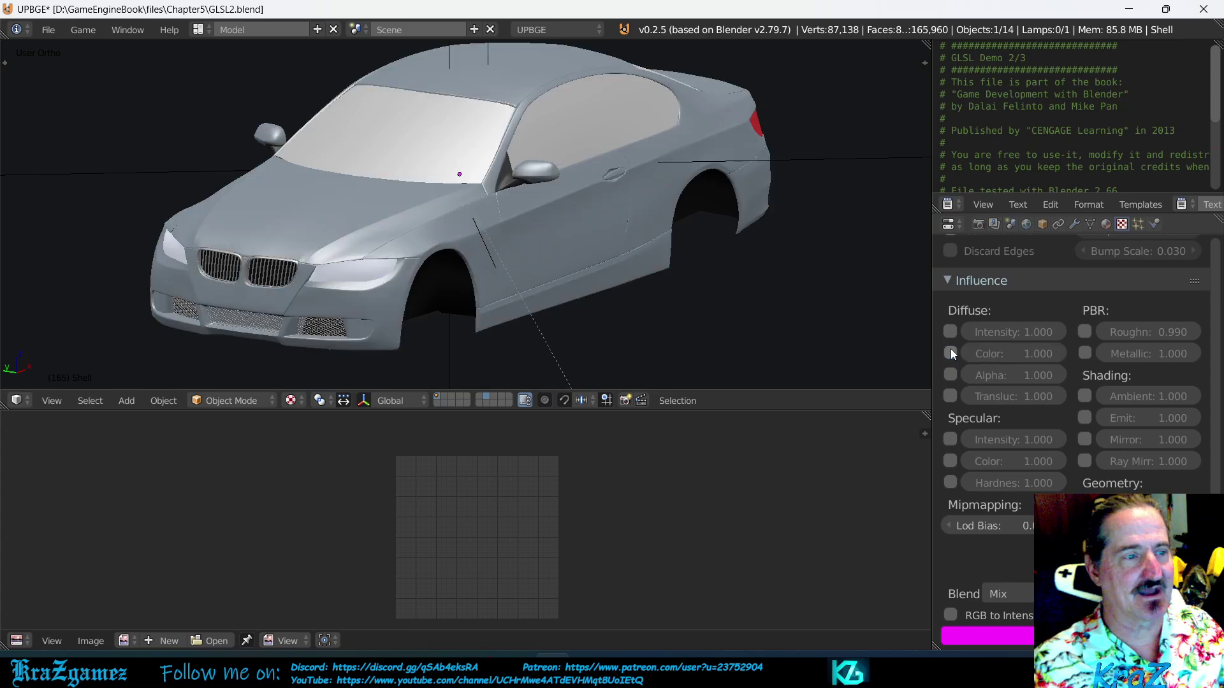
Step: Enable the specular Intensity and specular Color influence of the MetallicSpeck texture
scroll(662, 274, "up", 6)
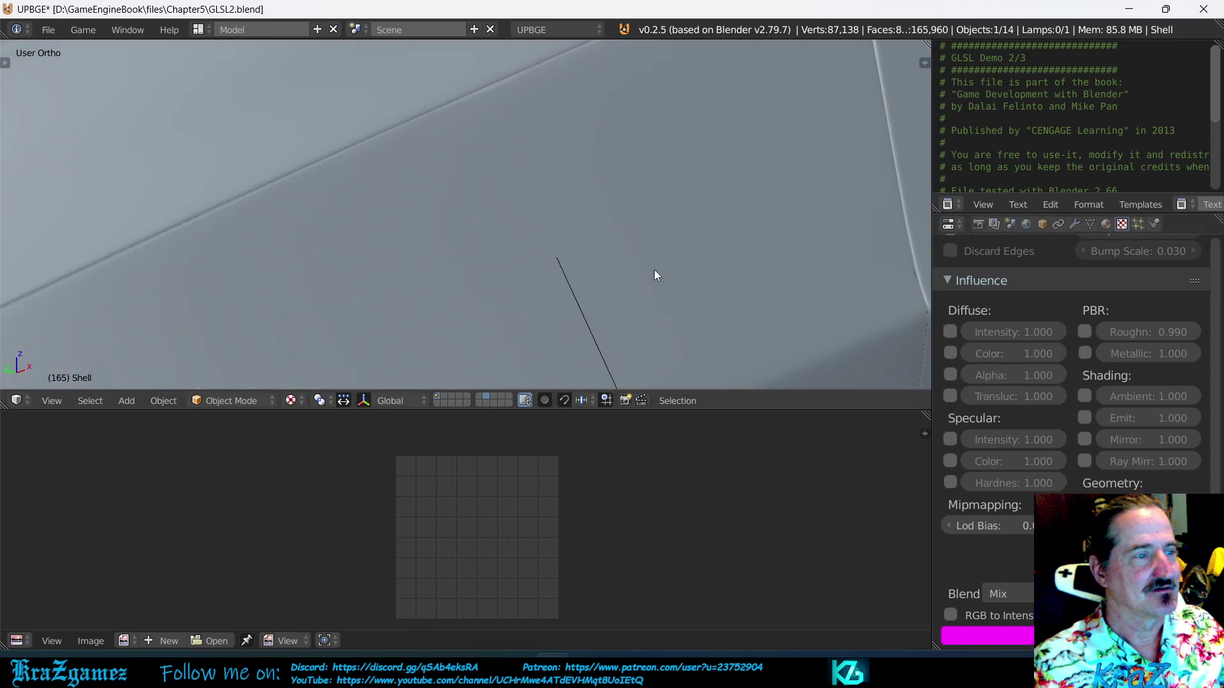
scroll(656, 275, "down", 5)
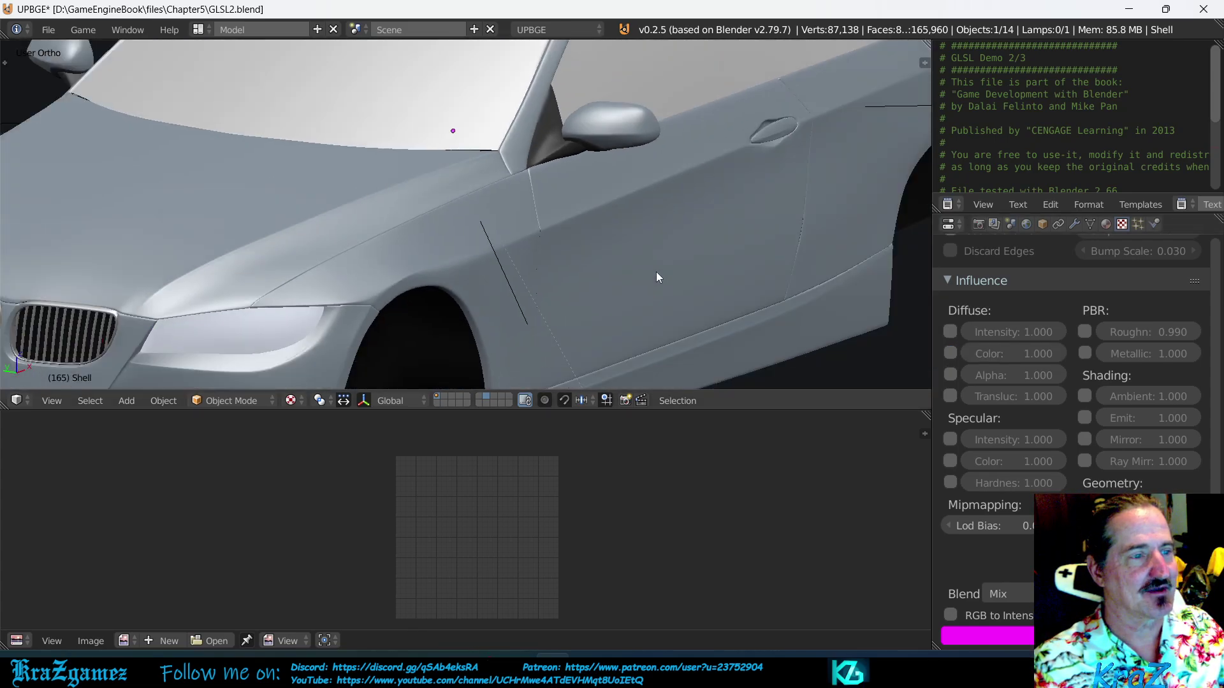
scroll(655, 271, "down", 4)
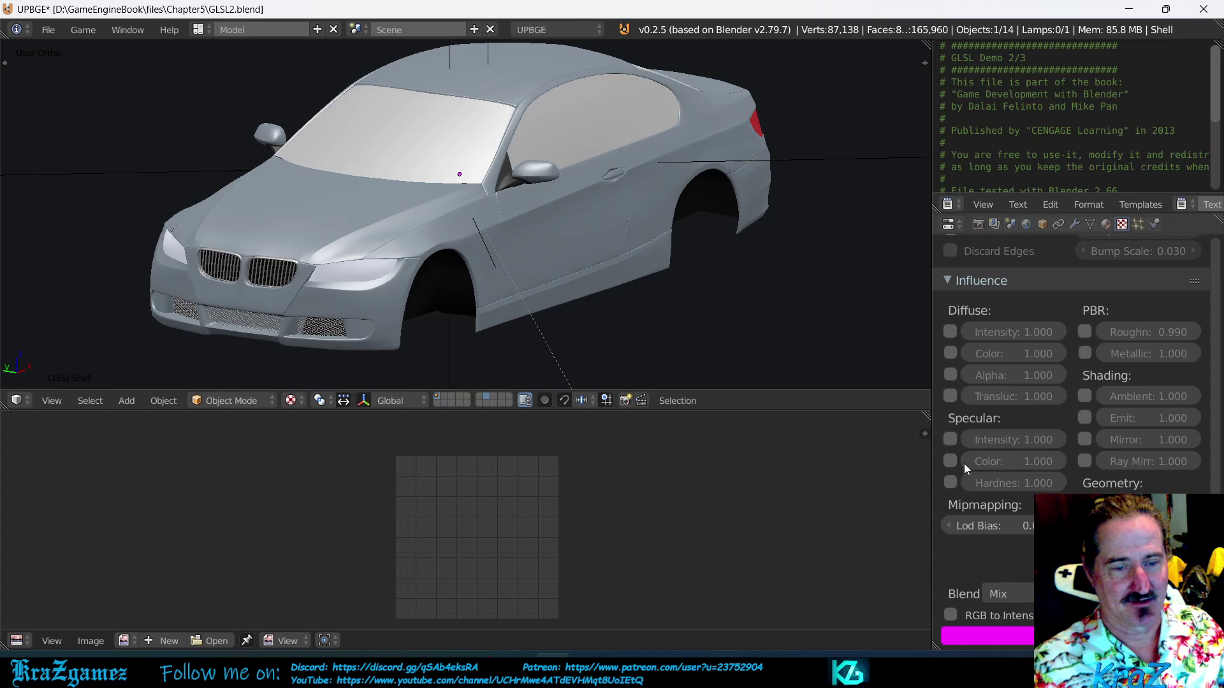
left_click(948, 439)
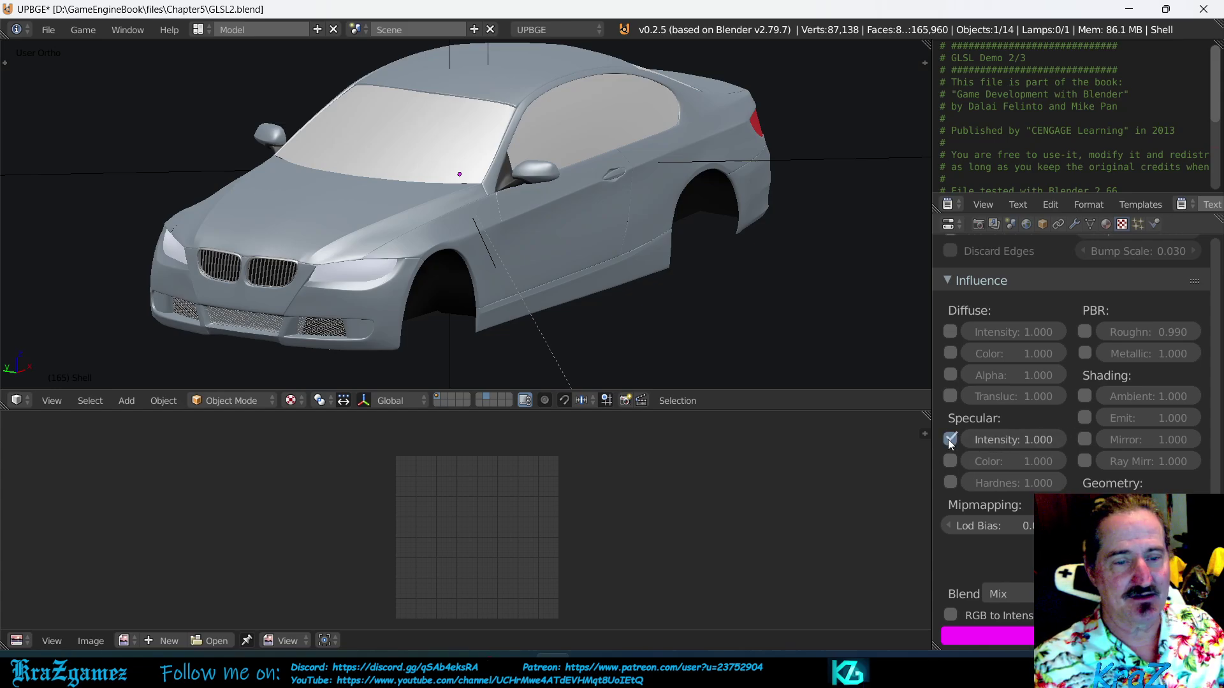
left_click(951, 459)
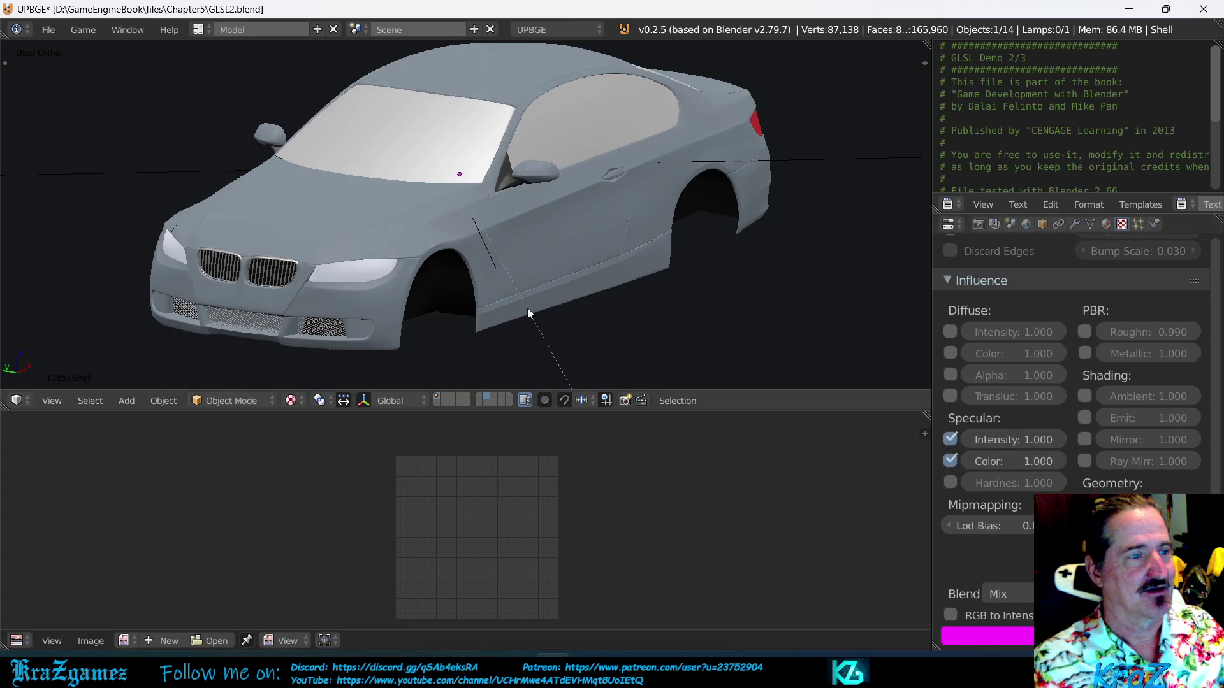
Step: Inspect the specks in the car's highlights and set the MetallicSpeck texture's specular Color influence to 0.5
scroll(527, 310, "up", 10)
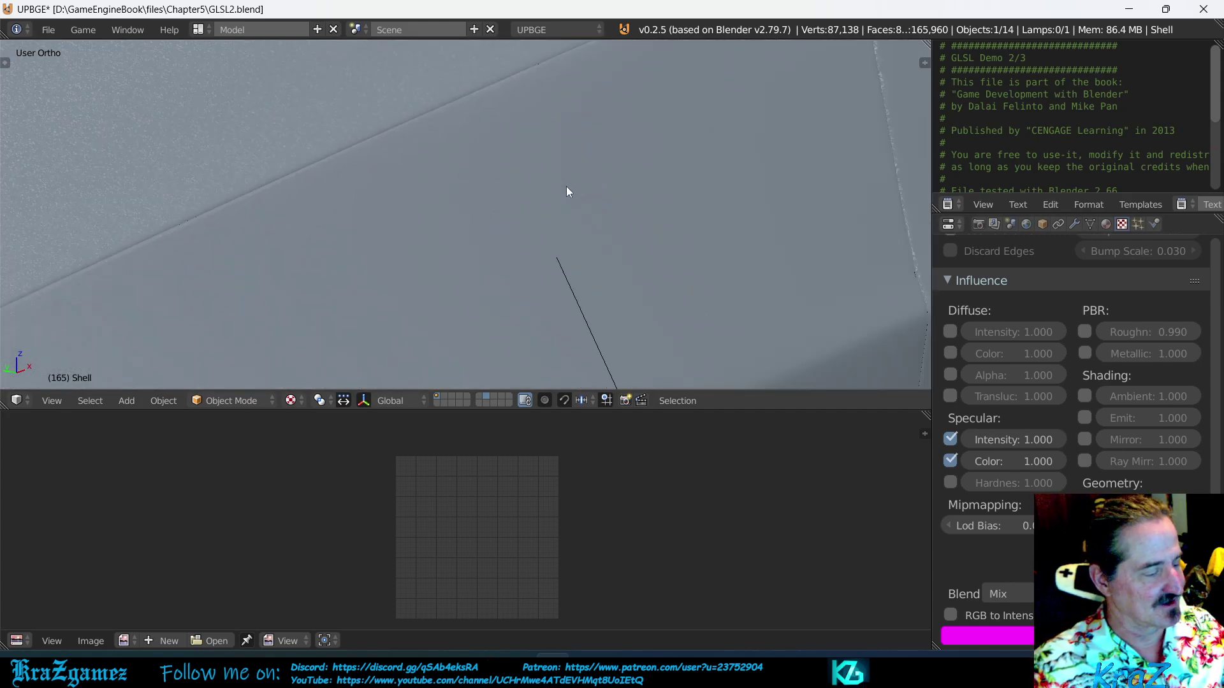
middle_click_drag(564, 189, 713, 310, "shift")
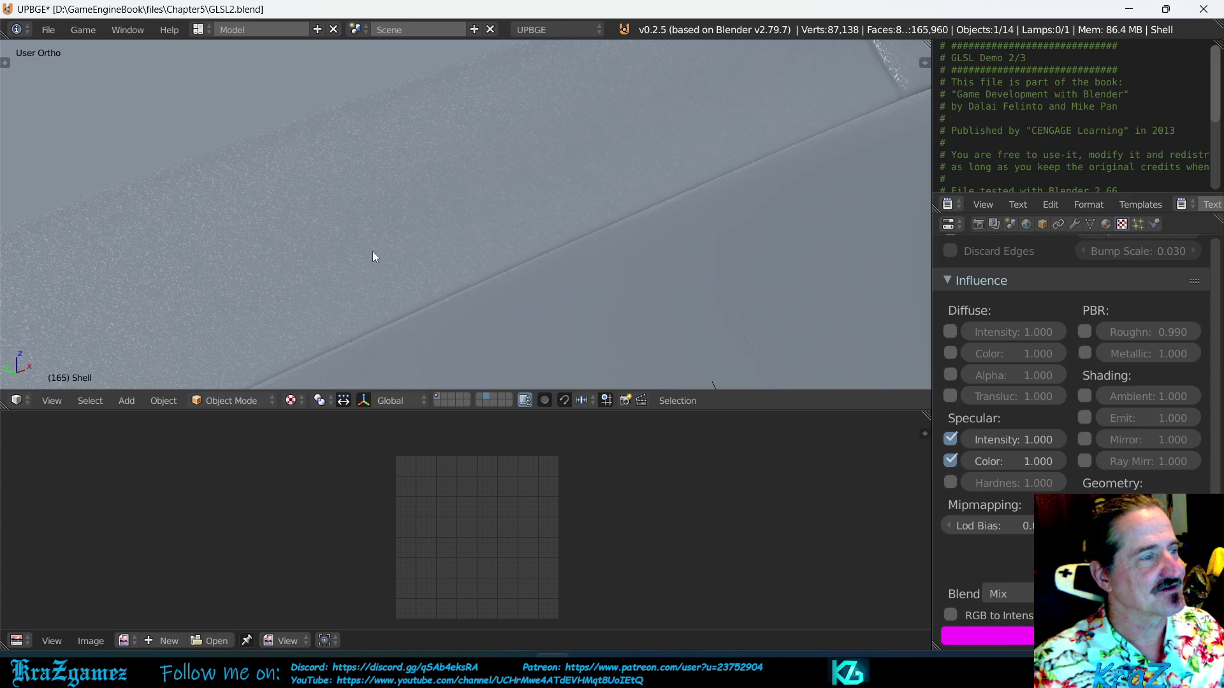
scroll(552, 226, "down", 10)
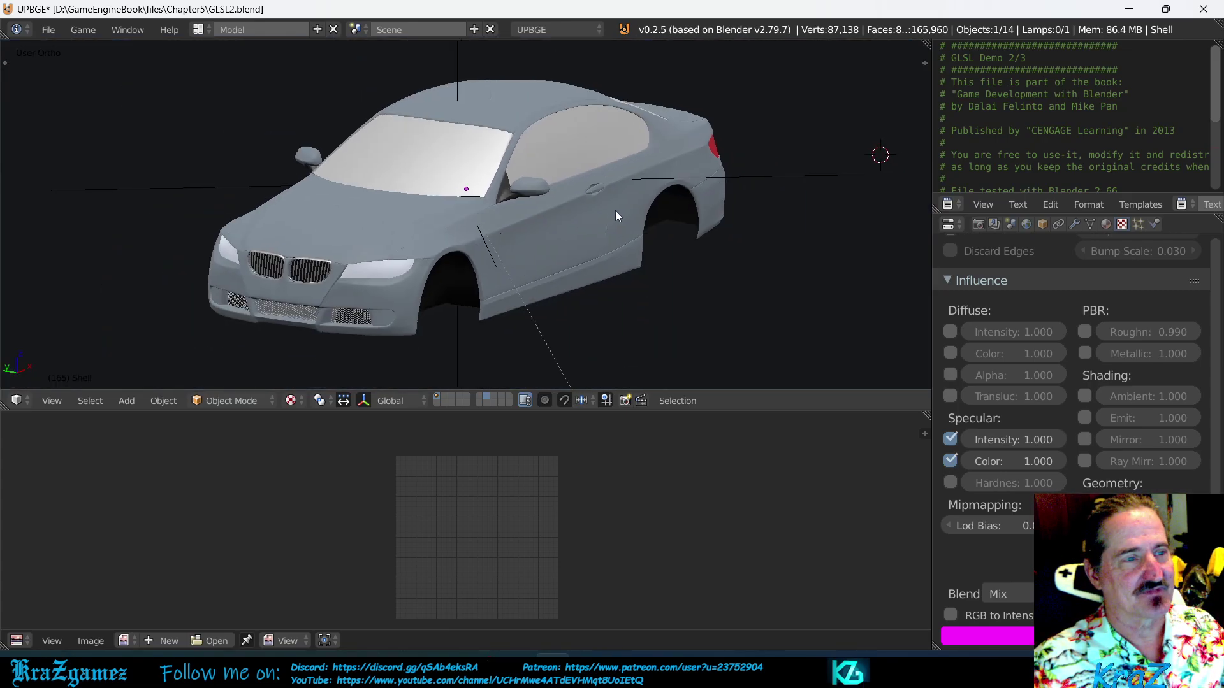
middle_click_drag(614, 210, 561, 191, "shift")
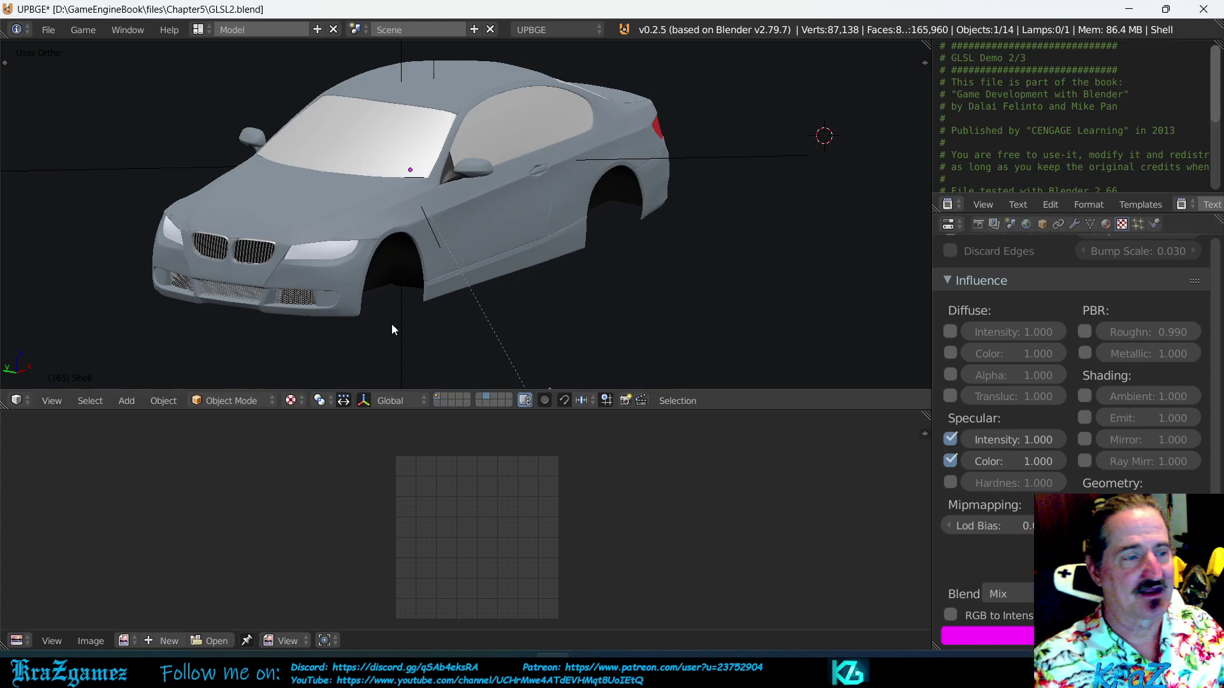
left_click(1024, 460)
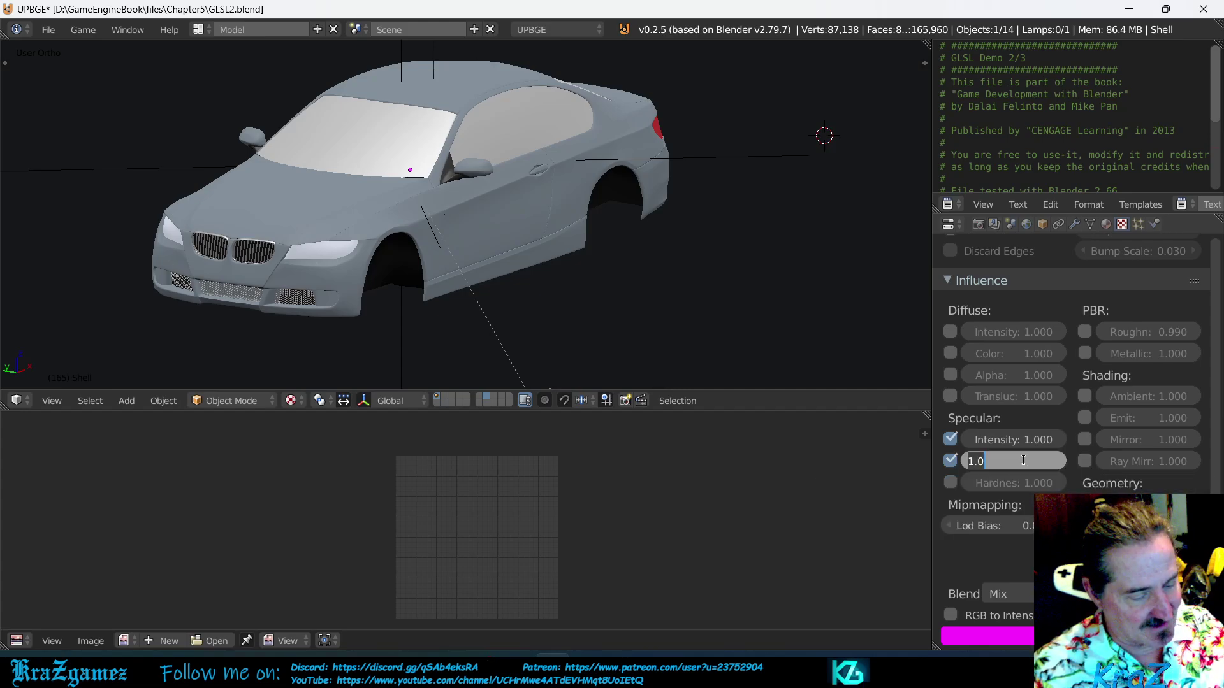
type("0.5")
key("Return")
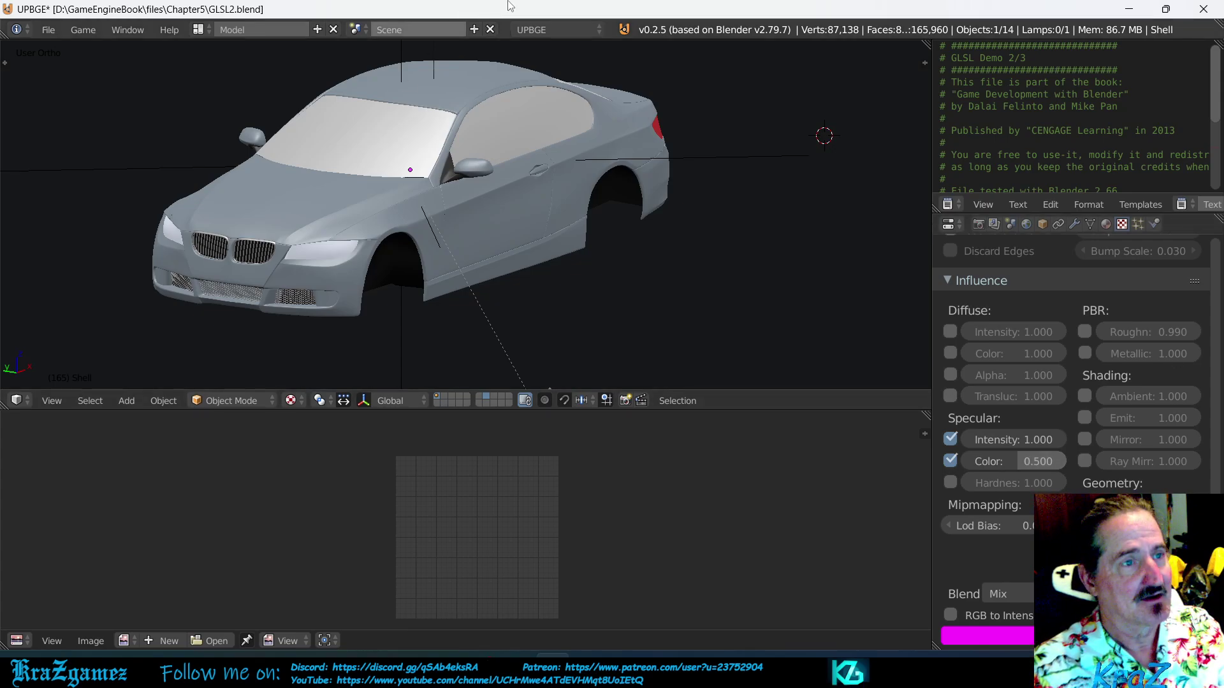
left_click(48, 30)
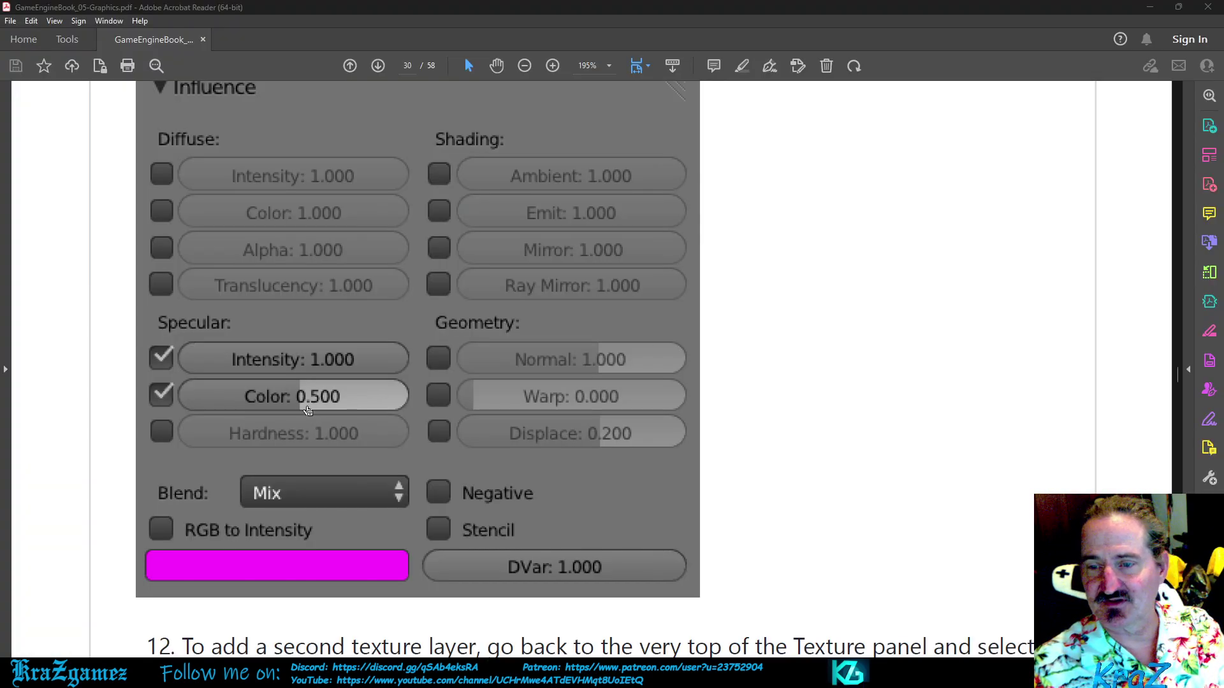
Step: Compare the MetallicSpeck texture's mapping and influence settings with the settings figure in the book PDF
scroll(401, 398, "up", 3)
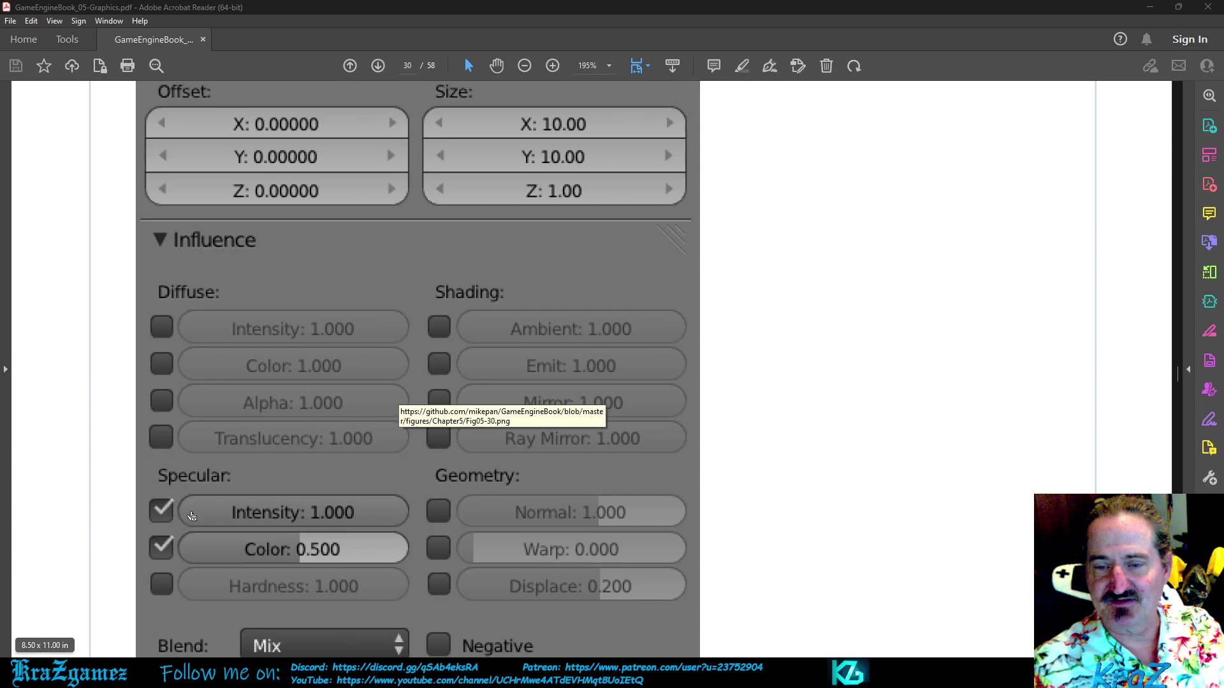
scroll(505, 469, "up", 5)
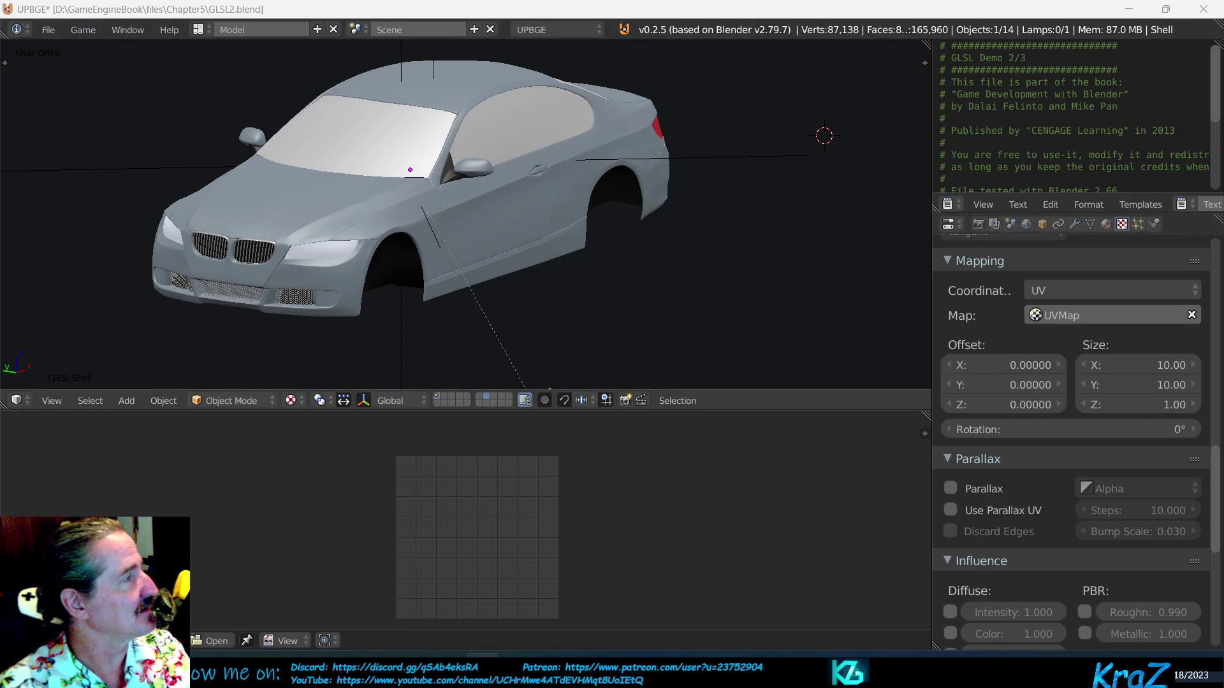
key("alt+Tab")
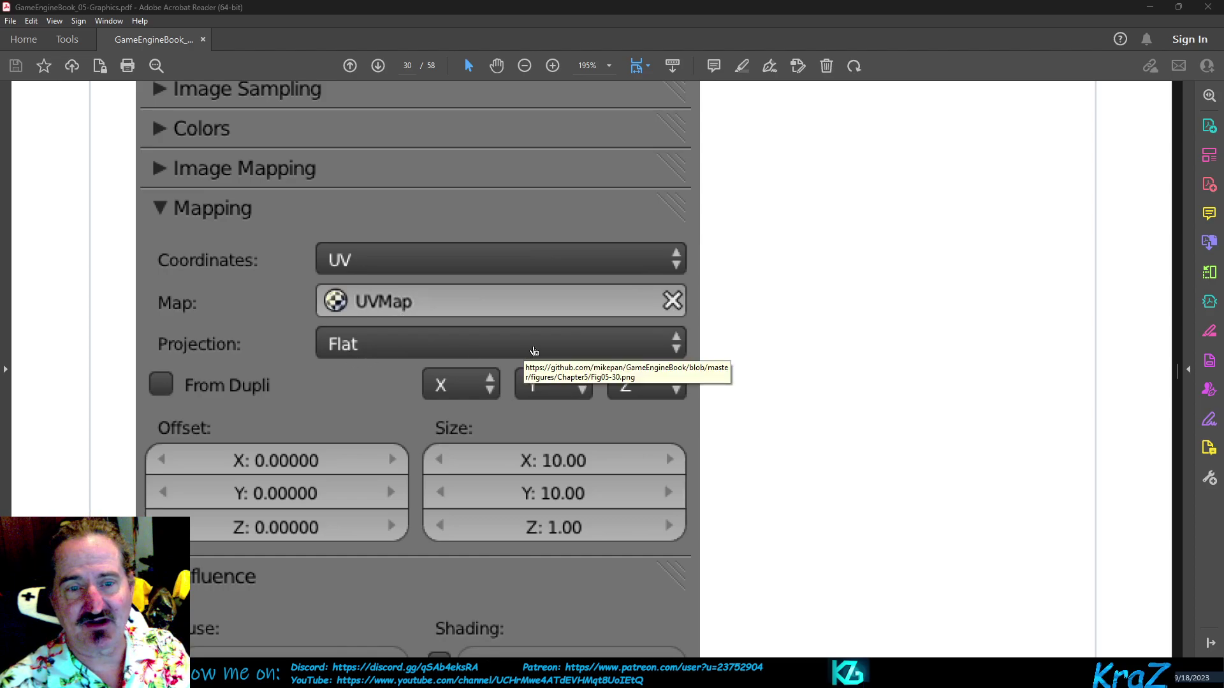
key("alt+Tab")
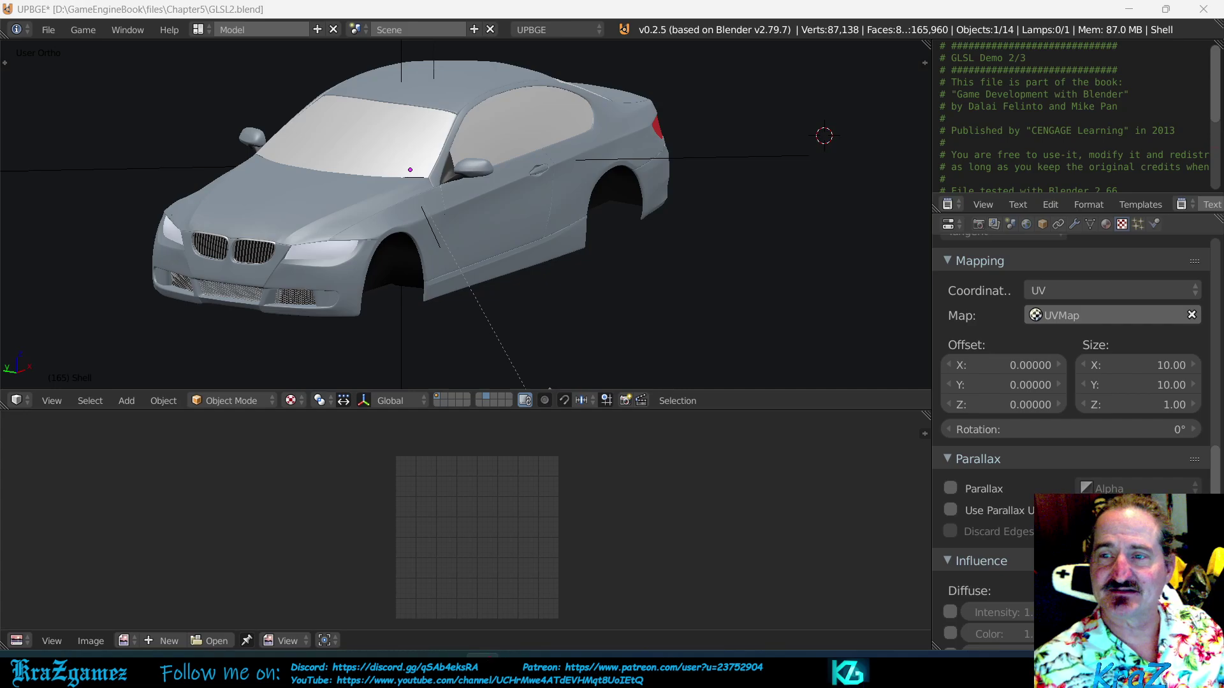
Step: Add a new texture to the empty slot below MetallicSpeck in the car's Body material
scroll(1103, 395, "up", 3)
scroll(1099, 376, "up", 15)
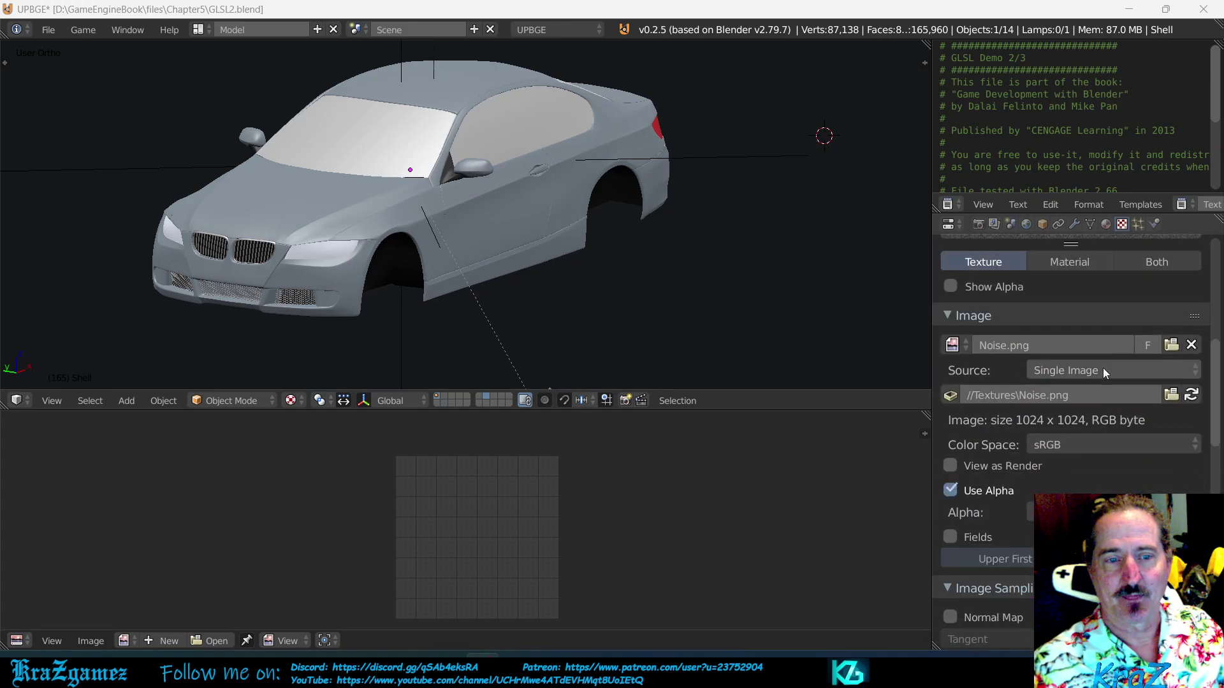
scroll(1130, 360, "up", 1)
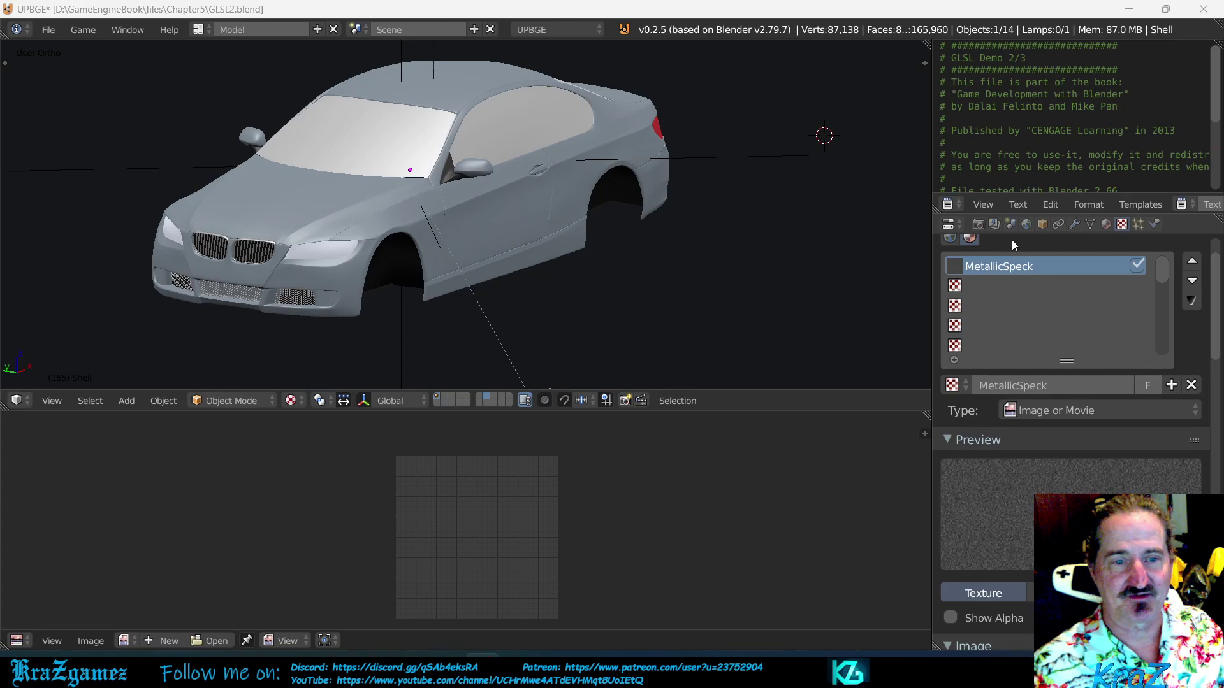
left_click(954, 288)
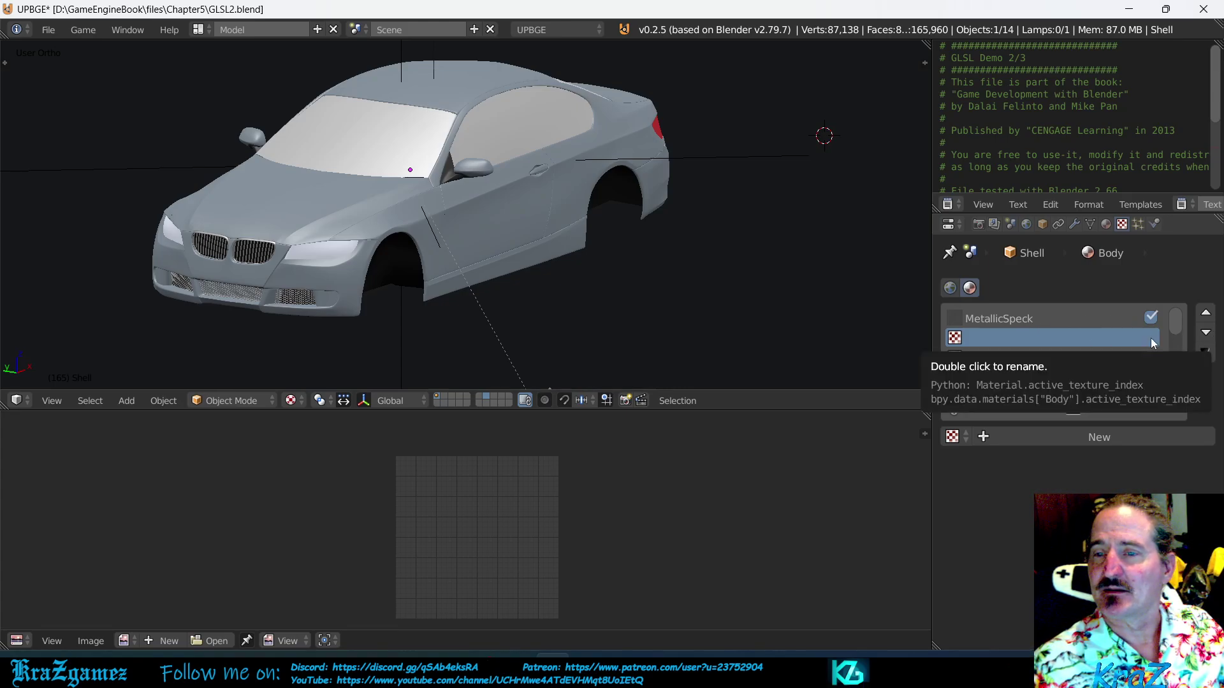
left_click(999, 438)
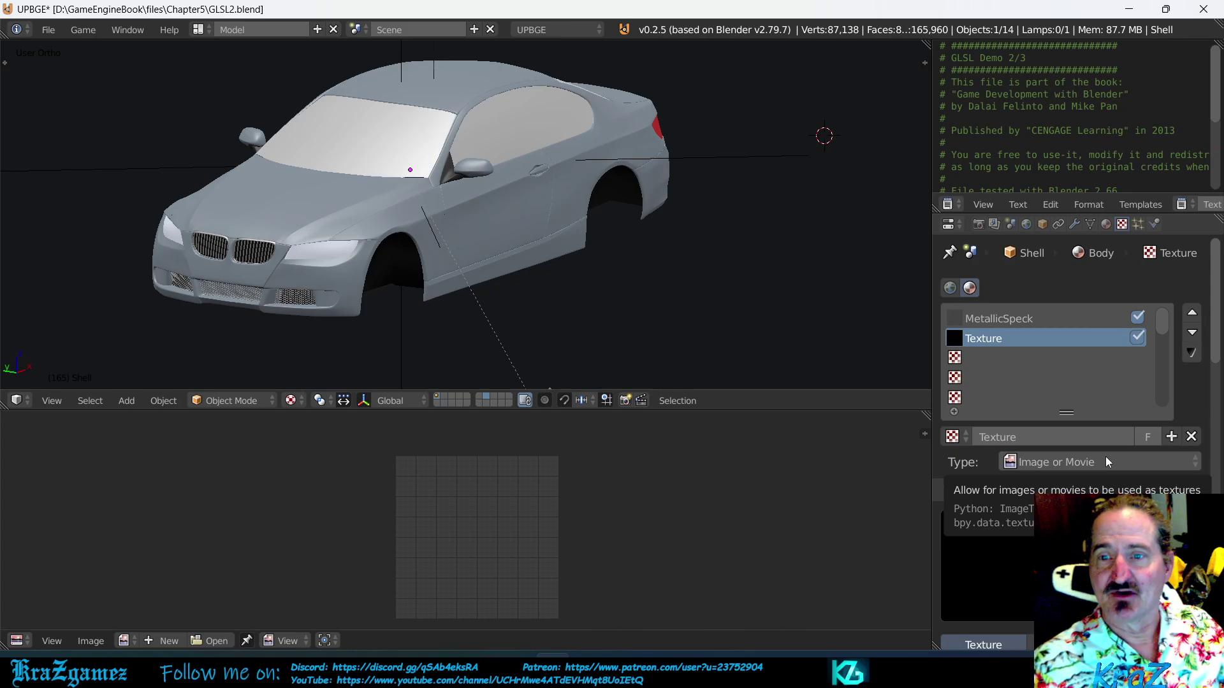
Step: Rename the new Body material texture to ReflectionMap
left_click(1000, 438)
type("Re")
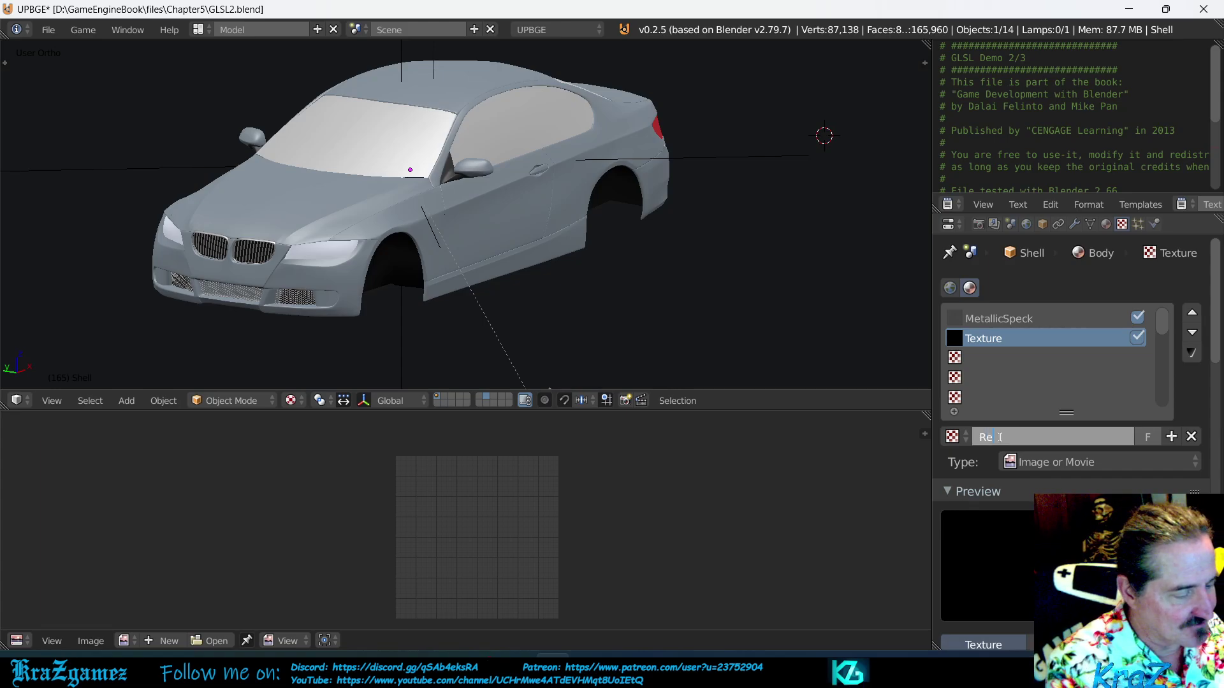
type("flect")
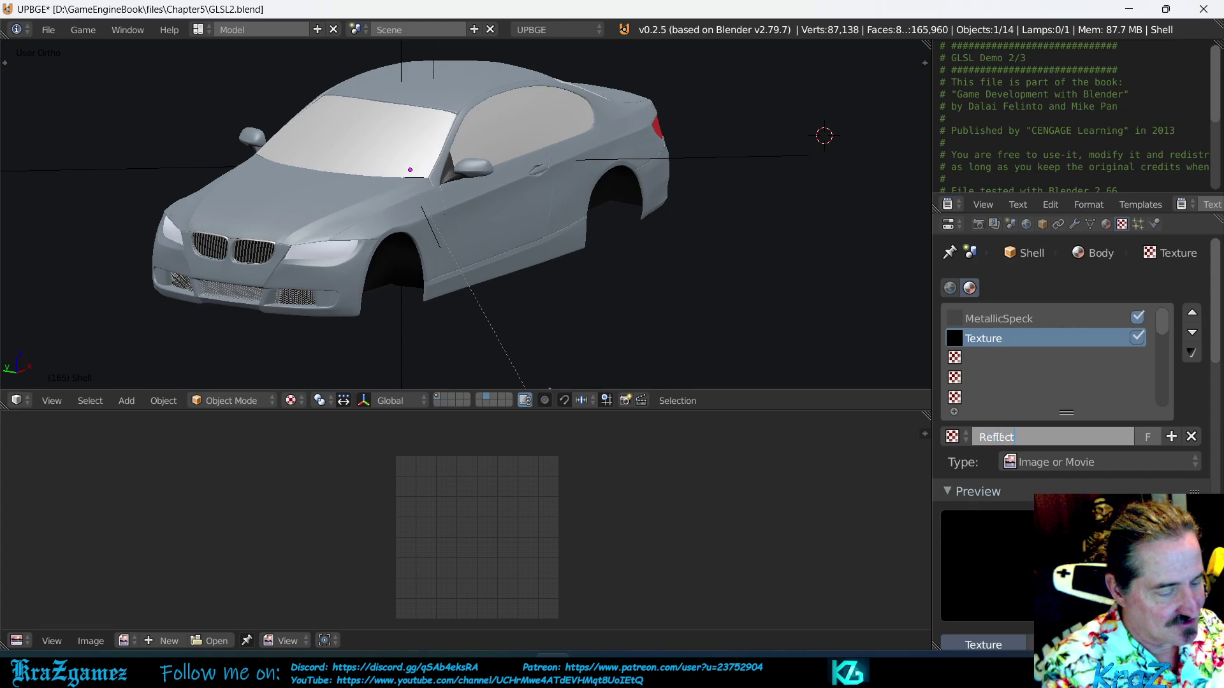
type("ionM")
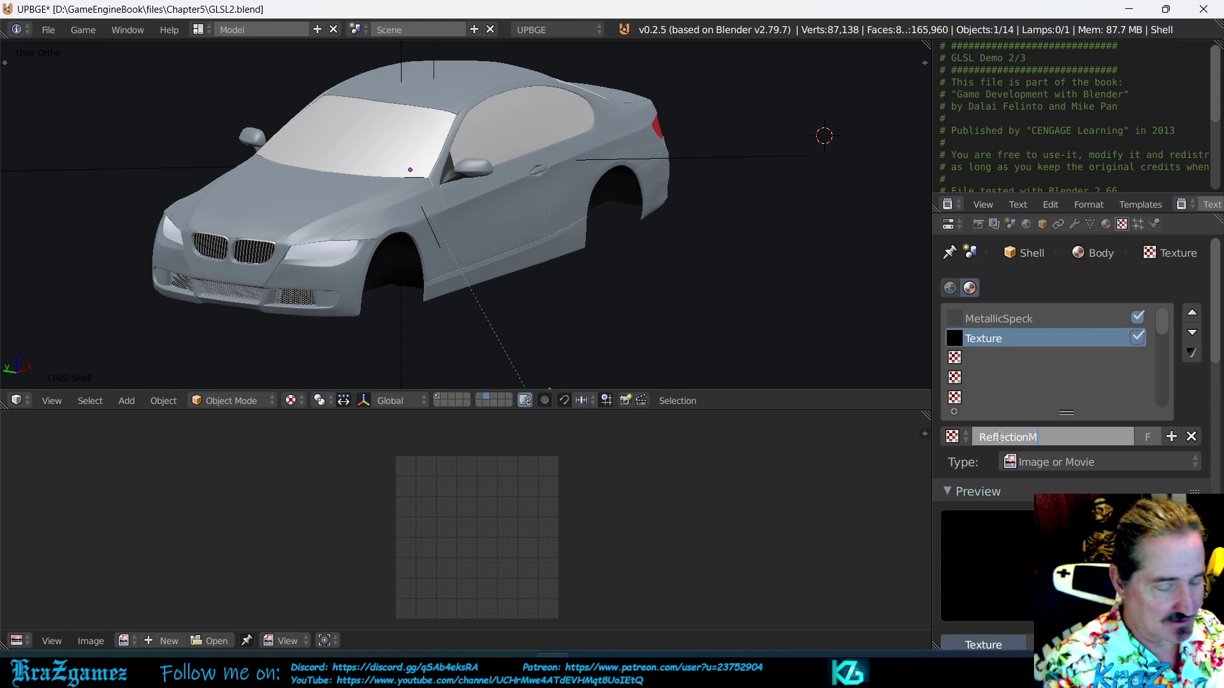
type("ap")
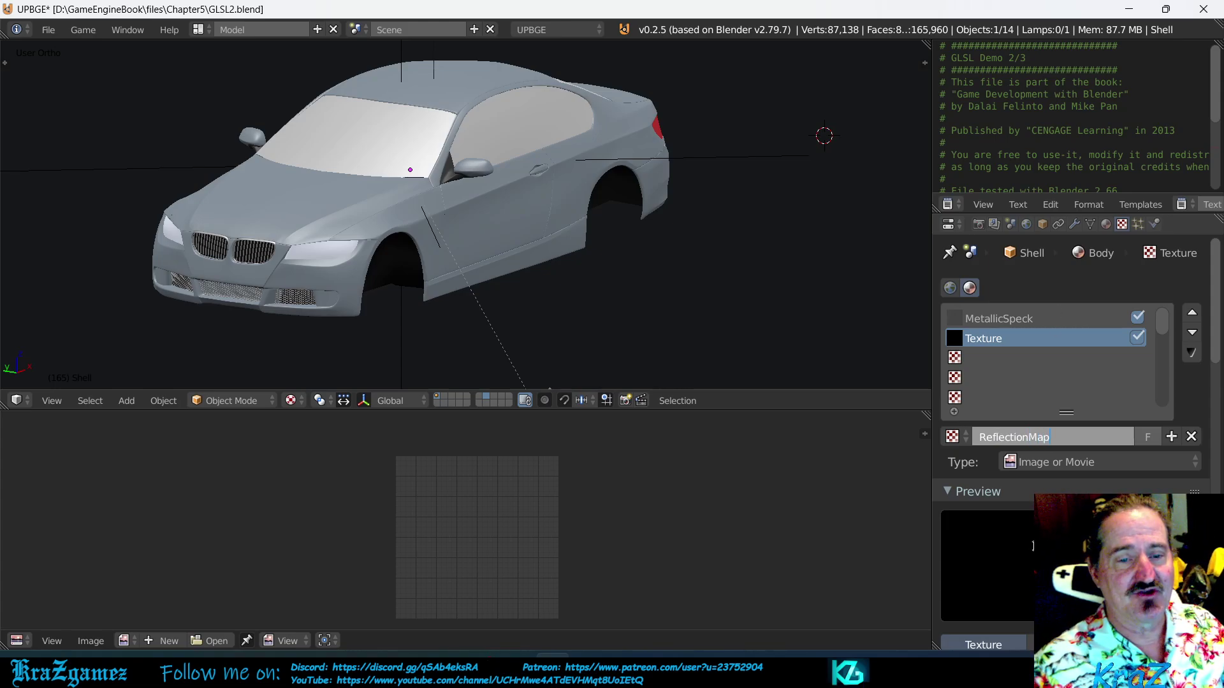
key("Return")
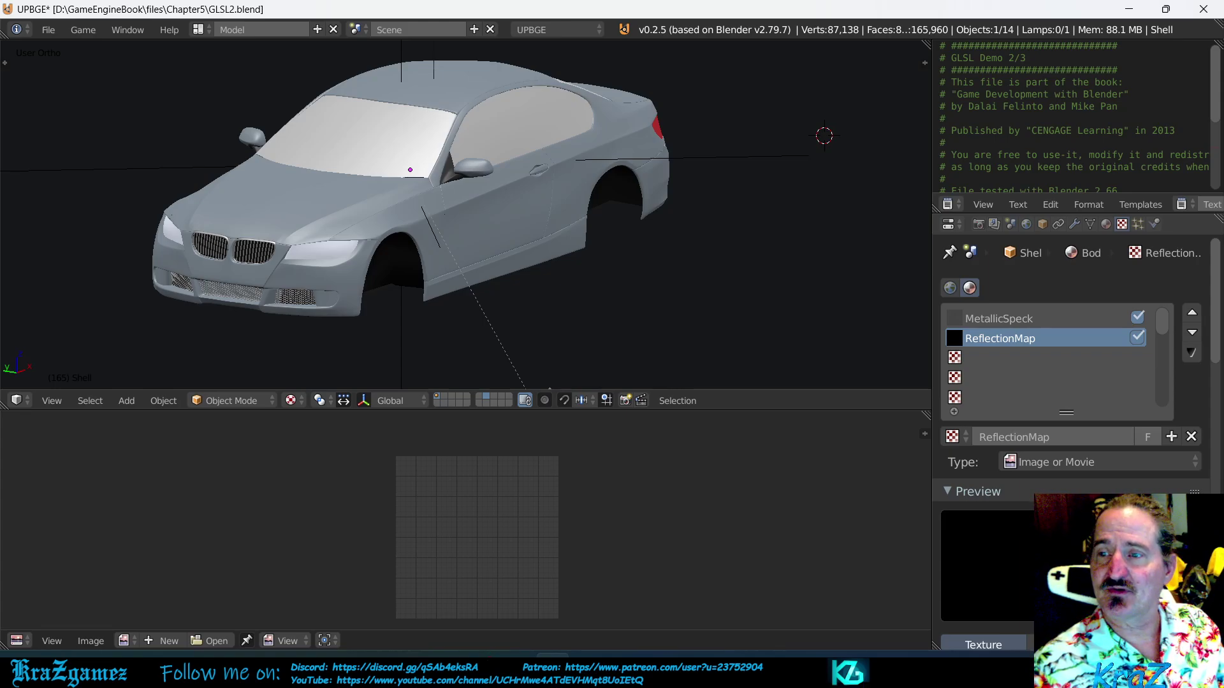
Step: Keep ReflectionMap as an Image or Movie texture and load uffizi_rectangular.jpg from the Chapter5 Textures folder into it
left_click(1061, 469)
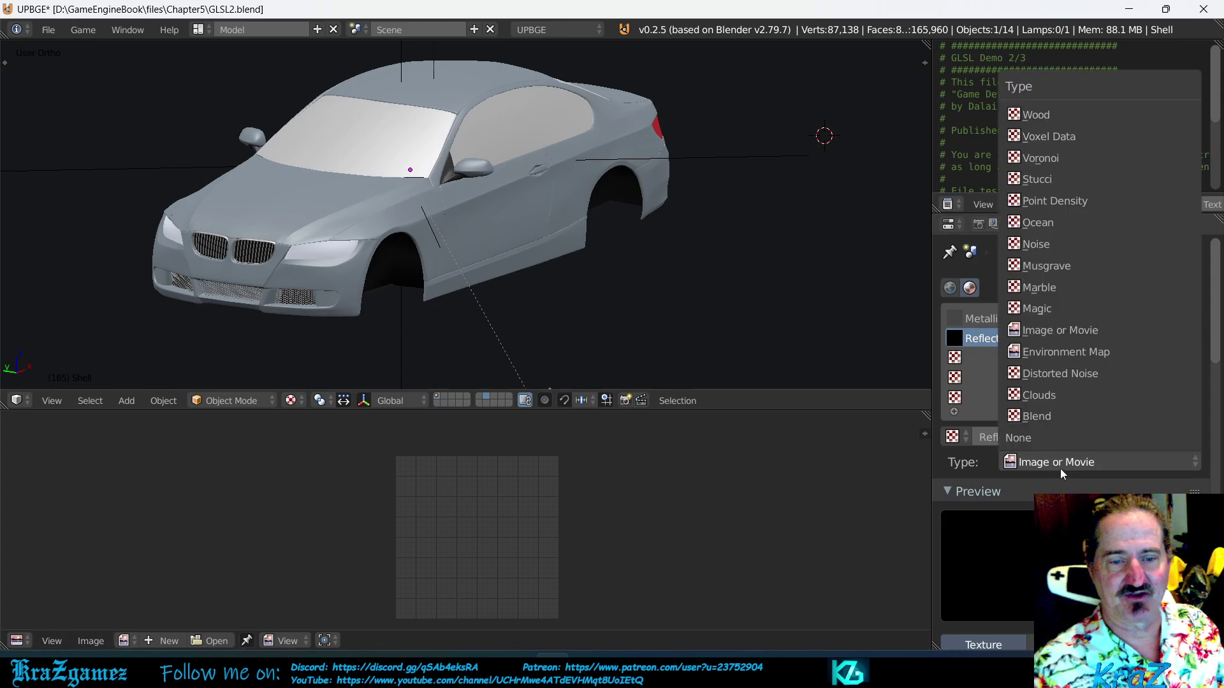
left_click(1061, 464)
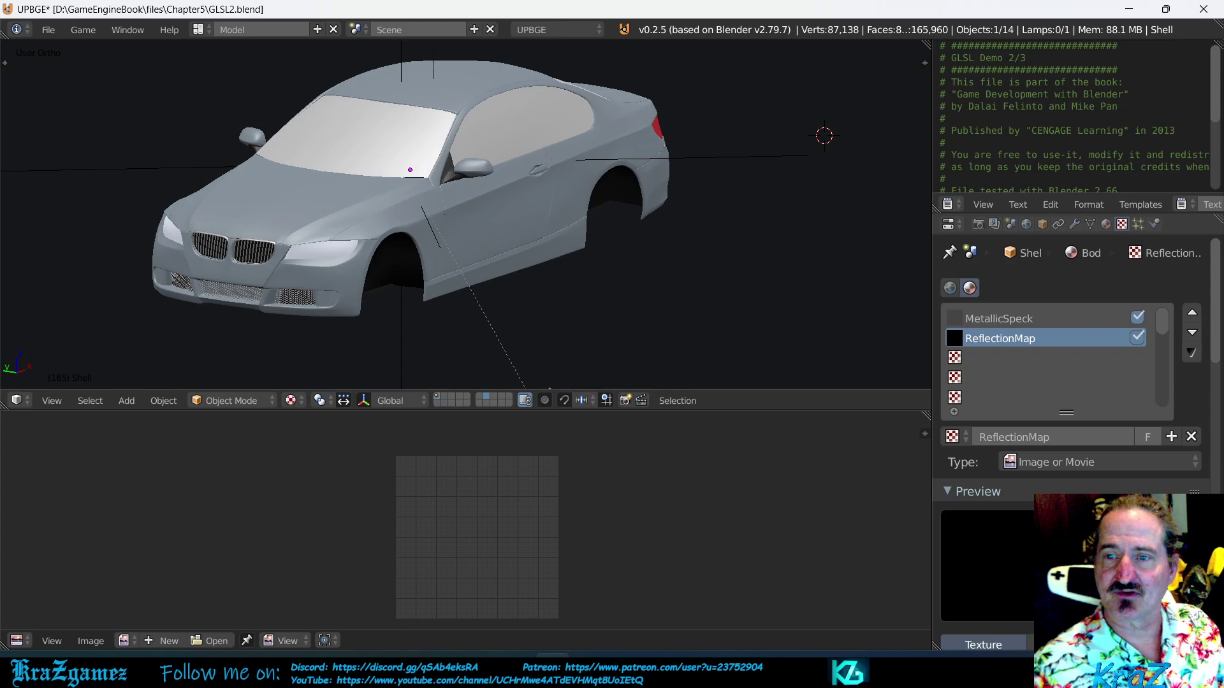
scroll(1071, 383, "down", 1)
scroll(1071, 440, "down", 8)
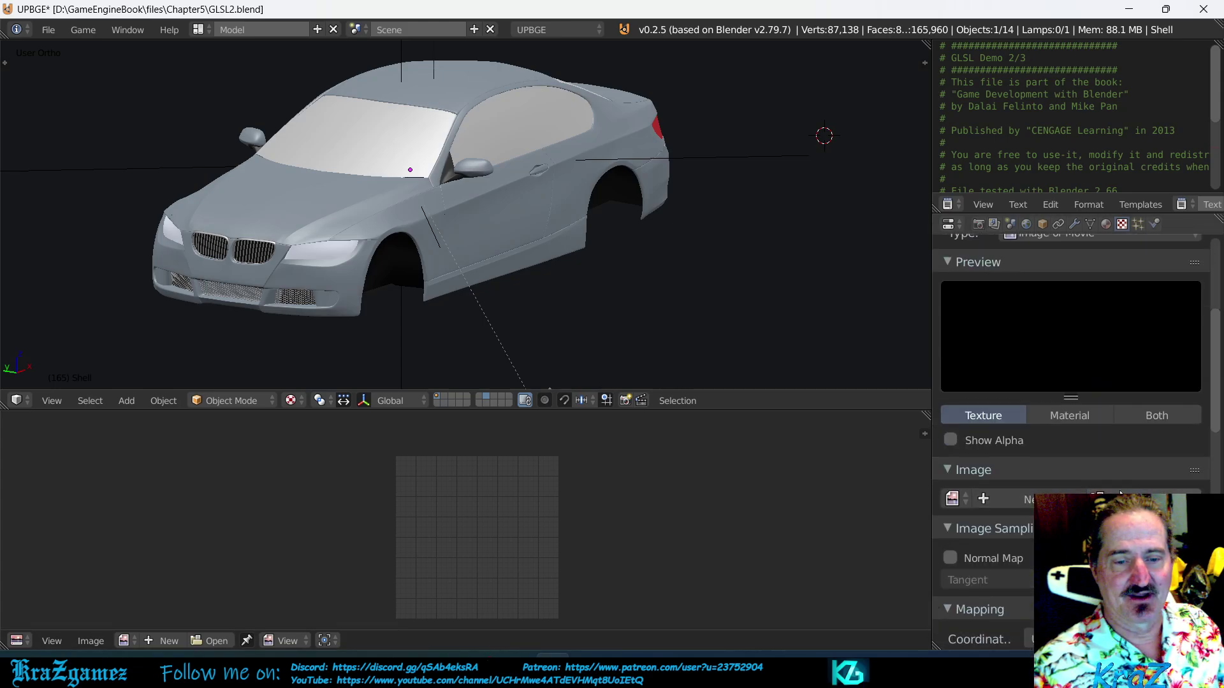
left_click(1137, 499)
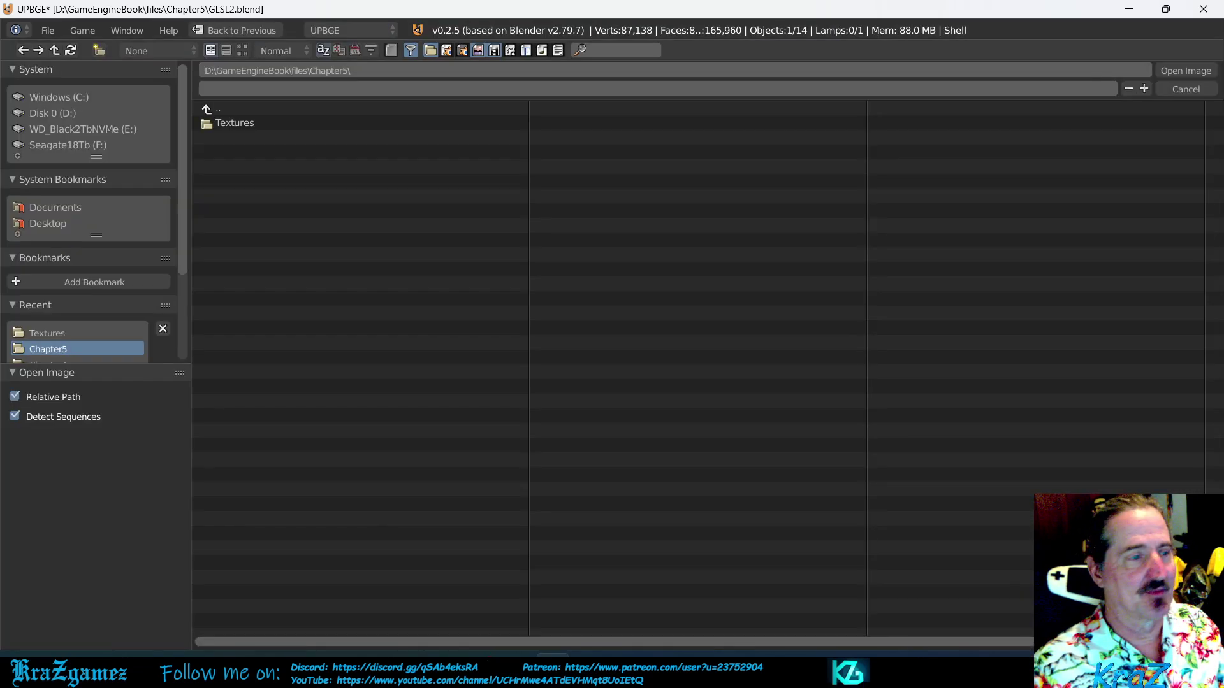
left_click(239, 124)
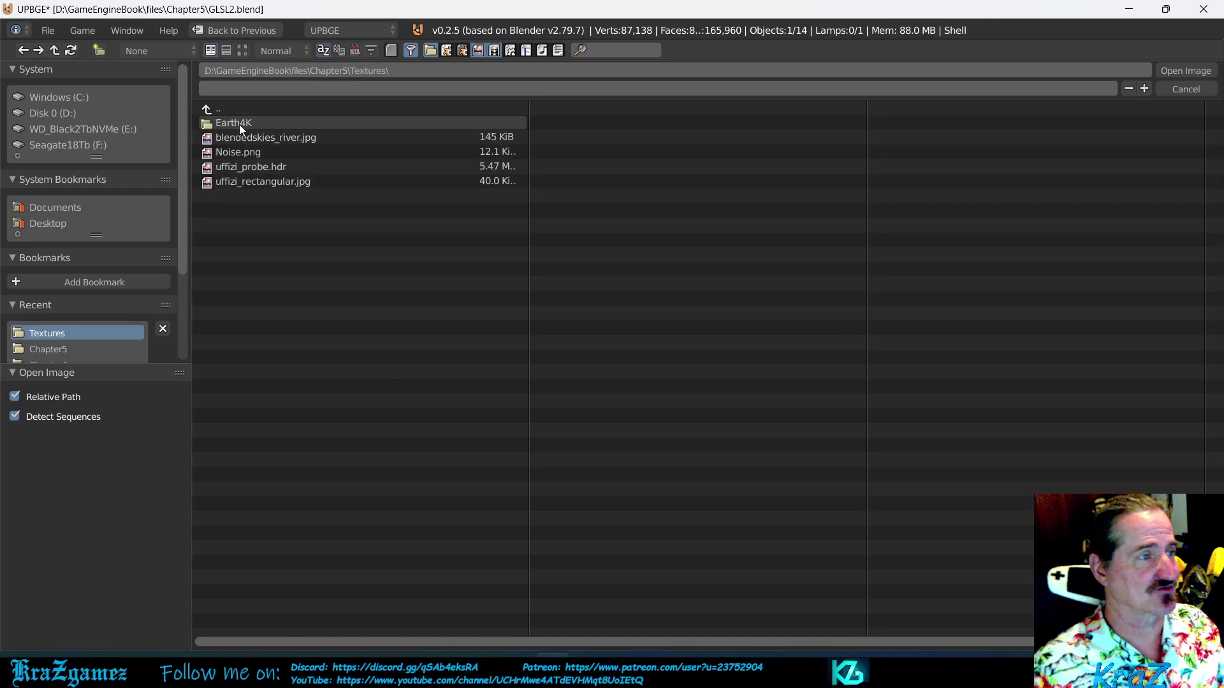
left_click(264, 183)
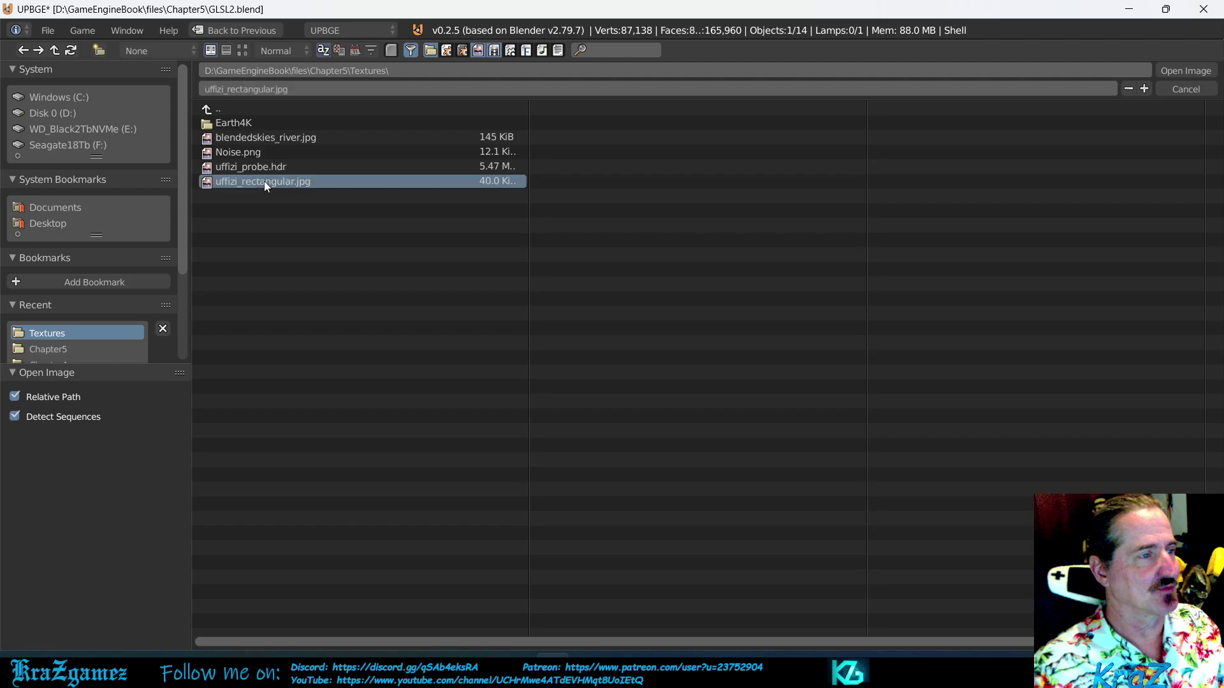
double_click(264, 183)
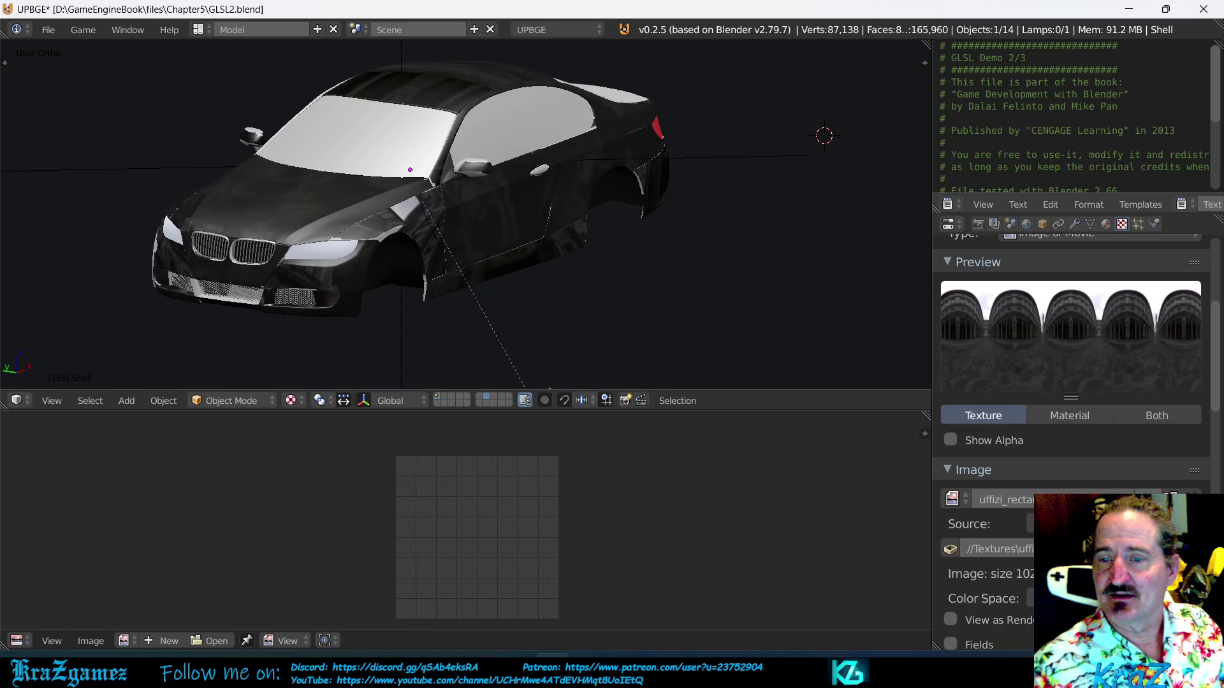
Step: Set the ReflectionMap texture's mapping coordinates to Reflection and check the effect on the car body
scroll(1012, 415, "down", 8)
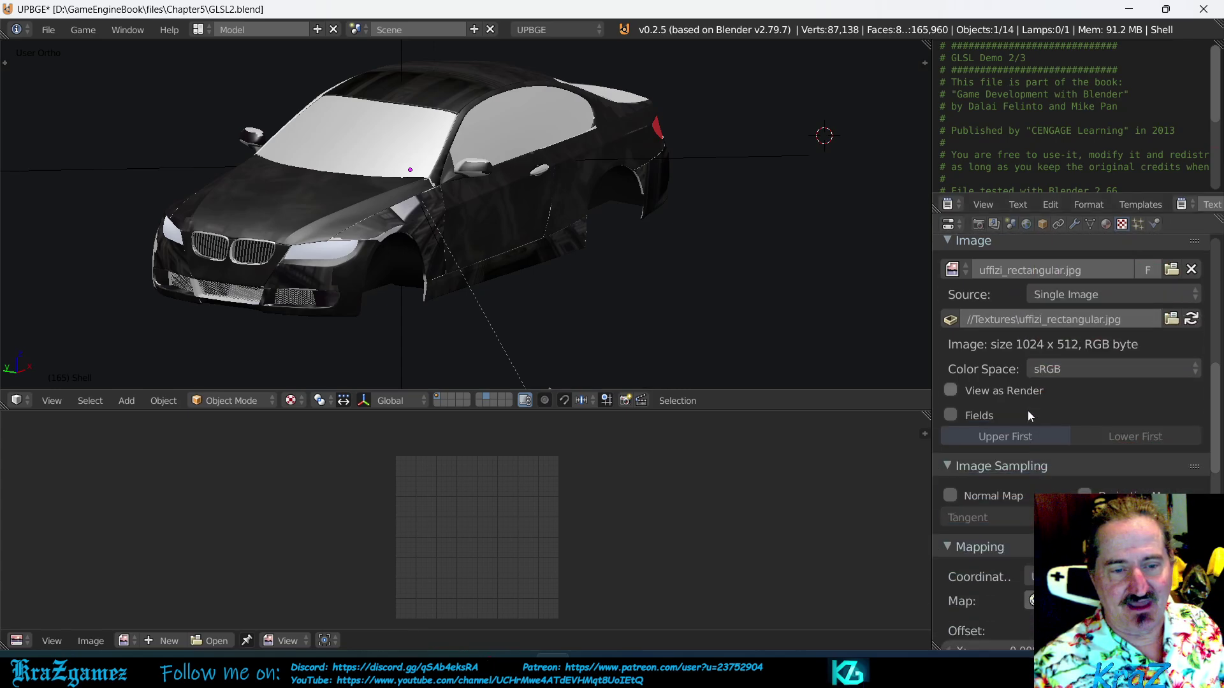
scroll(1034, 415, "down", 4)
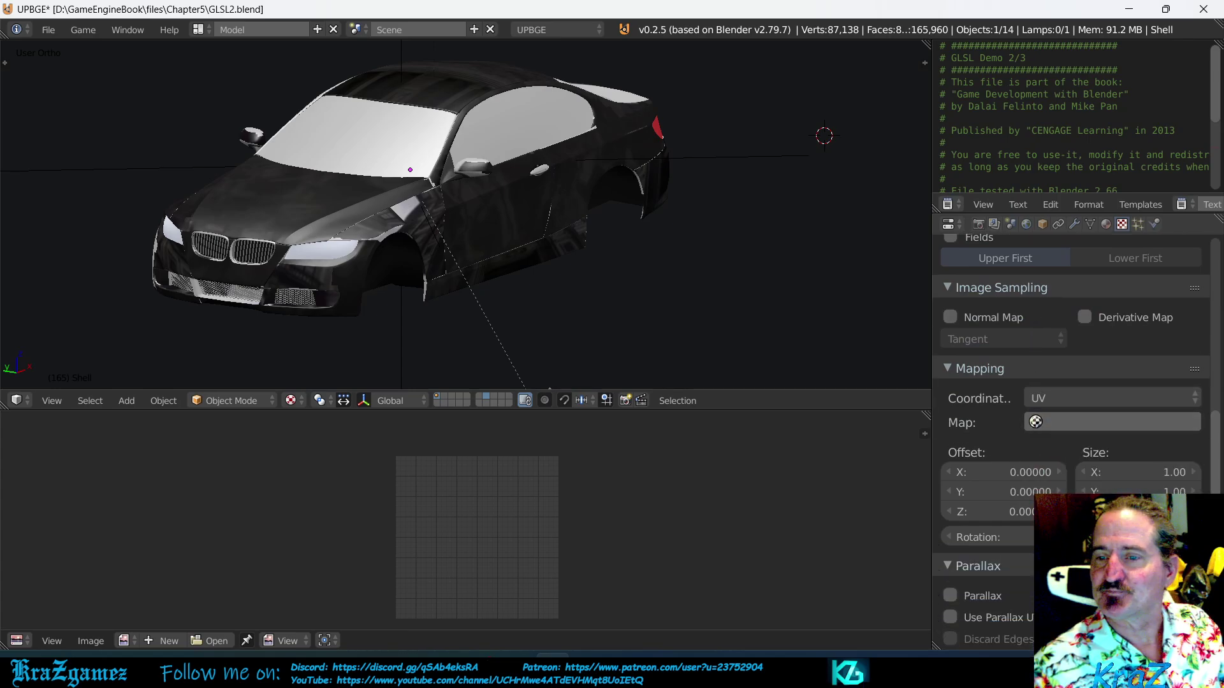
left_click(1072, 400)
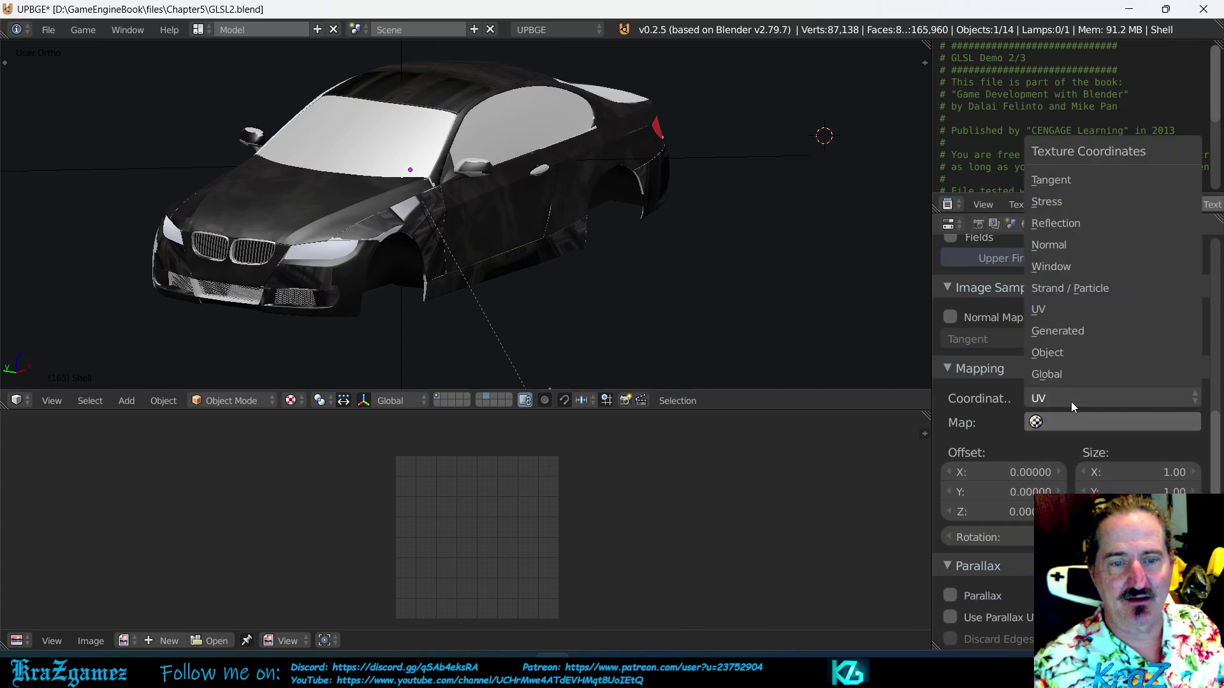
left_click(1075, 223)
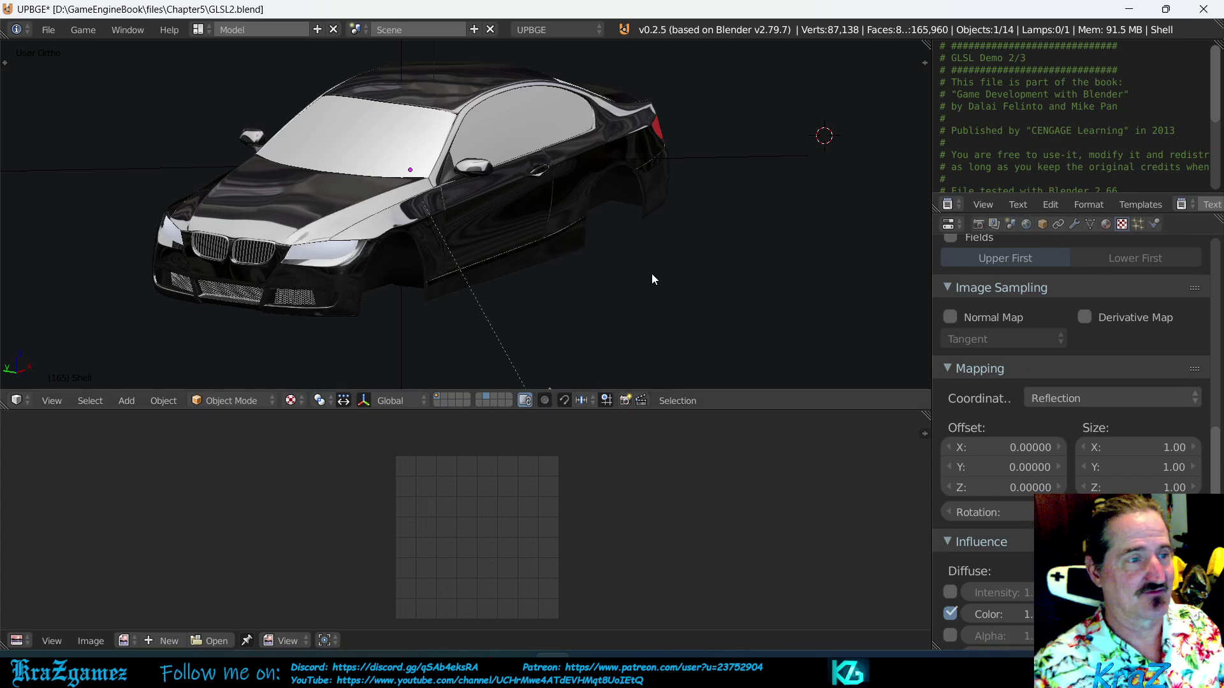
mouse_move(457, 209)
middle_mouse_down()
mouse_move(515, 226)
mouse_move(546, 202)
mouse_move(591, 196)
mouse_move(554, 212)
mouse_move(422, 208)
mouse_move(456, 213)
middle_mouse_up()
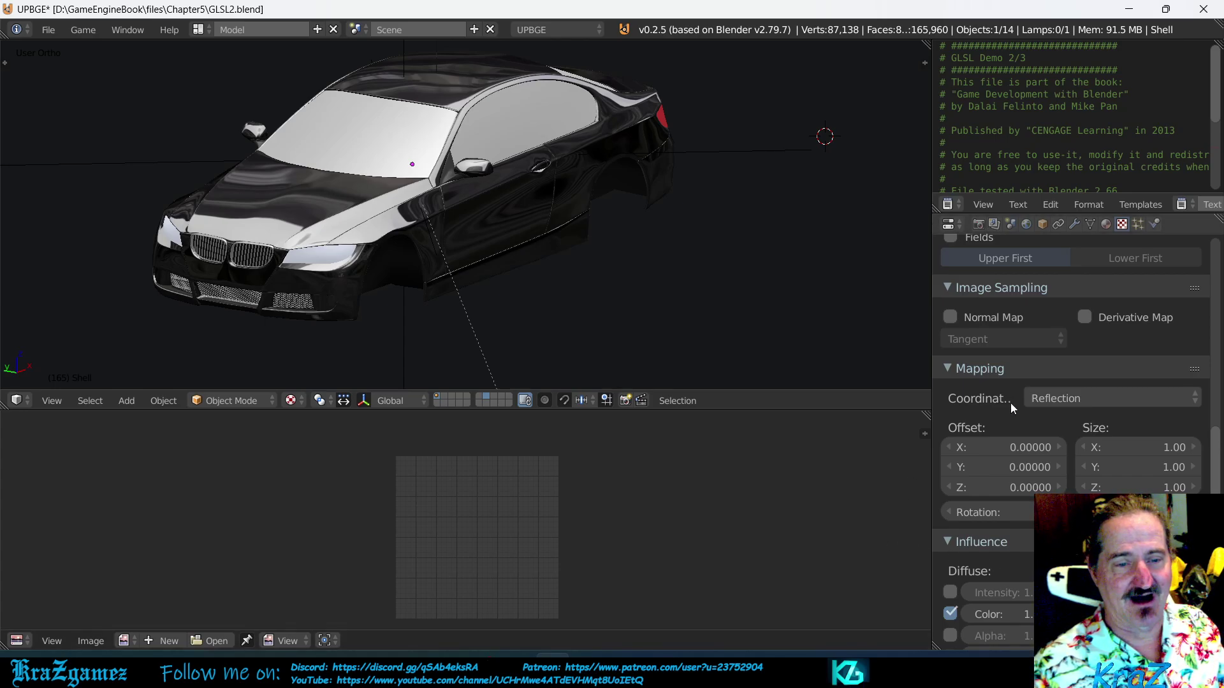
Step: Set the ReflectionMap texture's diffuse Color influence to 0.75
scroll(1019, 392, "down", 6)
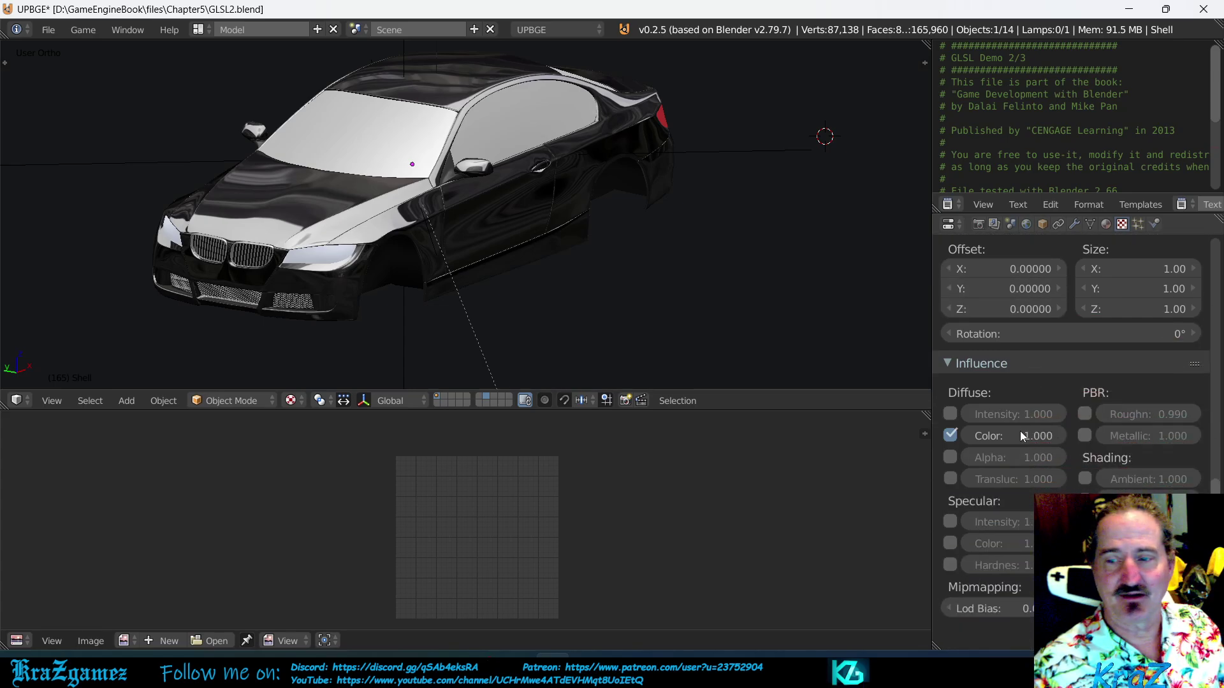
left_click(1027, 435)
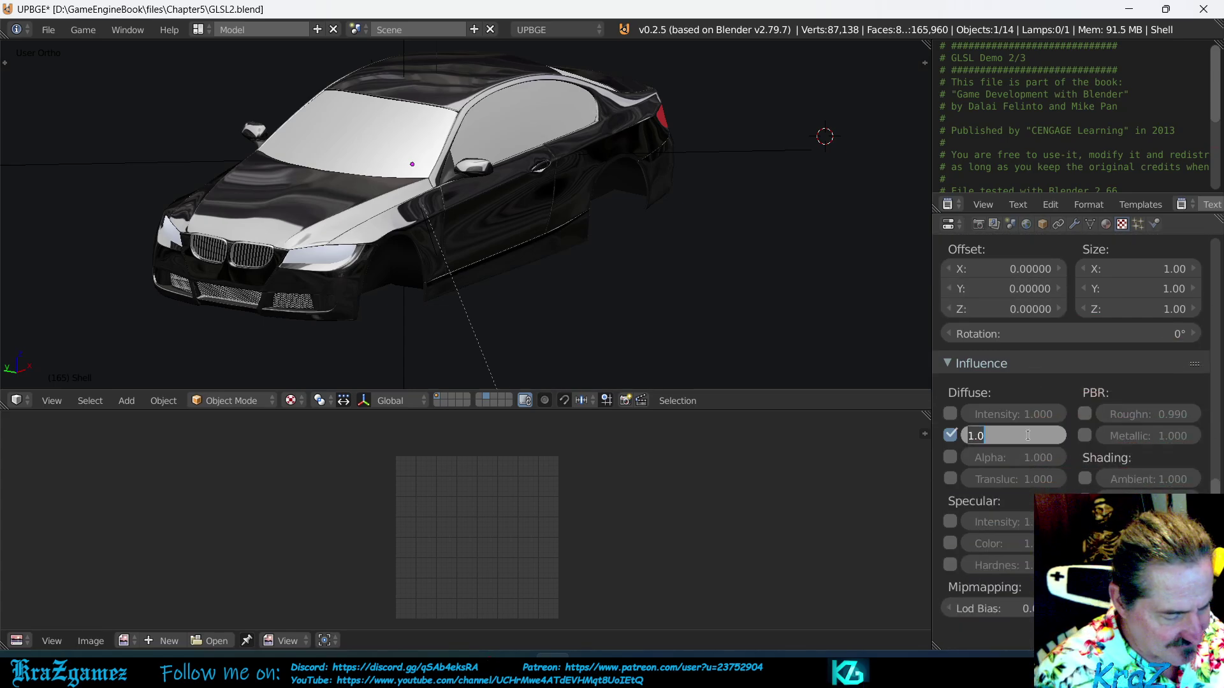
key("BackSpace")
type(".75")
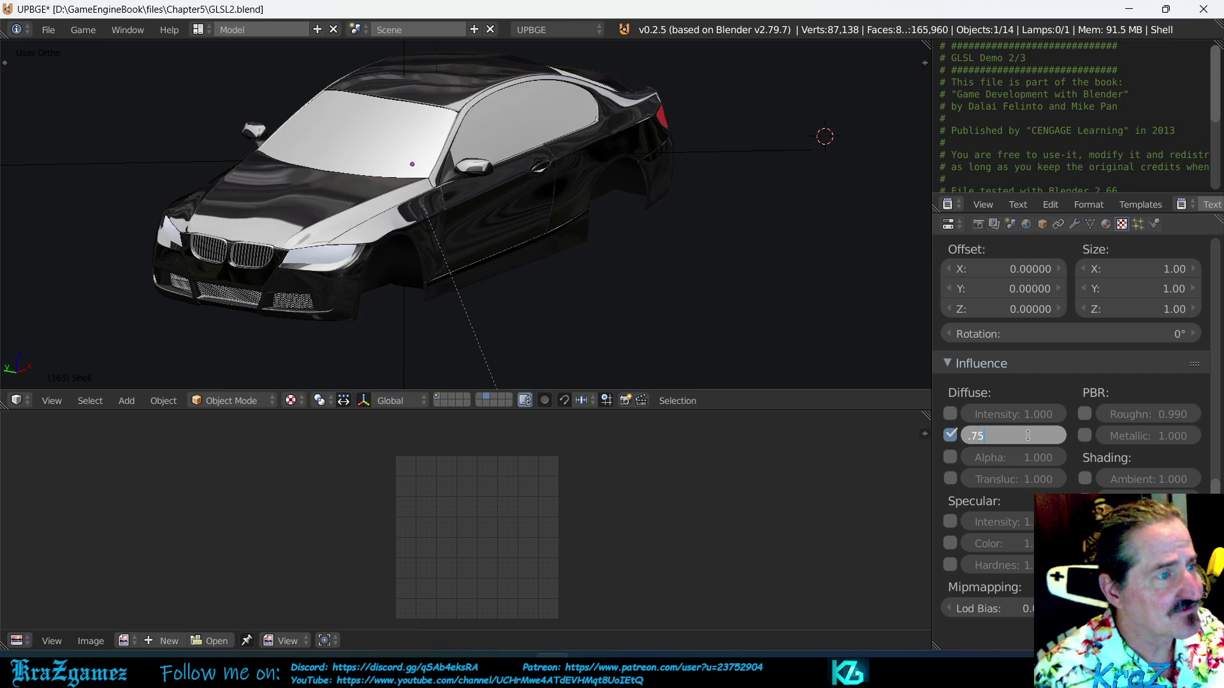
key("Return")
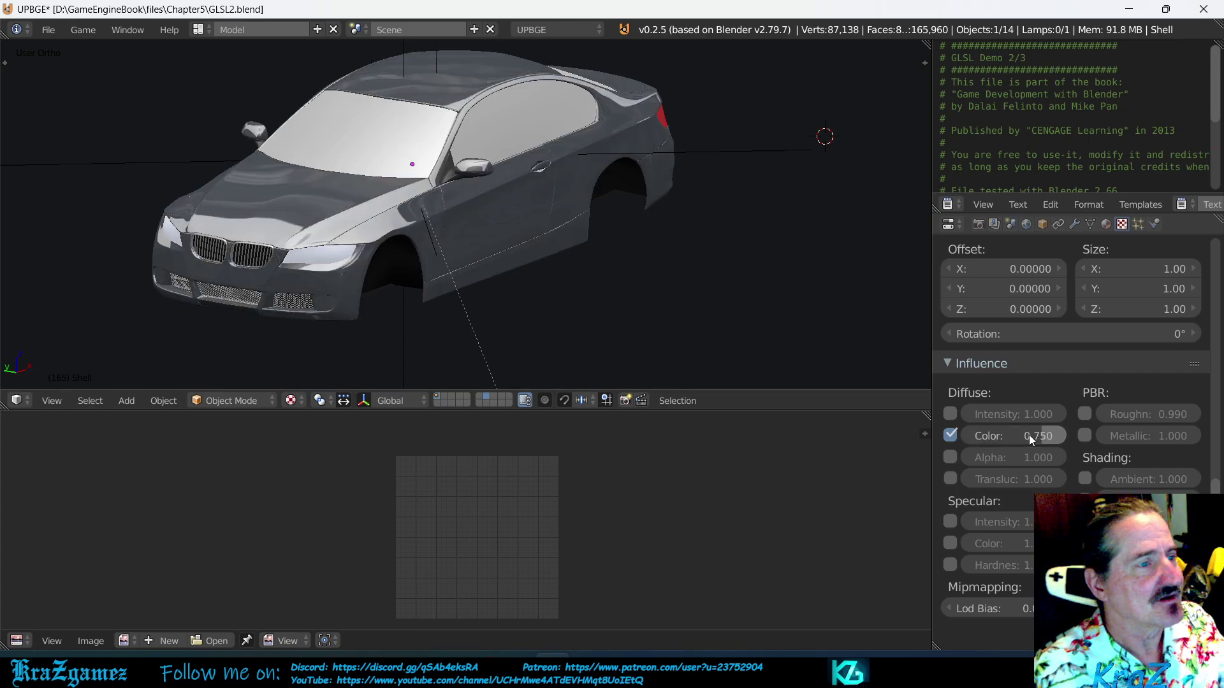
Step: Examine the reflections on the car's hood and front fender up close and from different angles
scroll(431, 197, "up", 3)
scroll(421, 207, "up", 1)
scroll(413, 220, "down", 4)
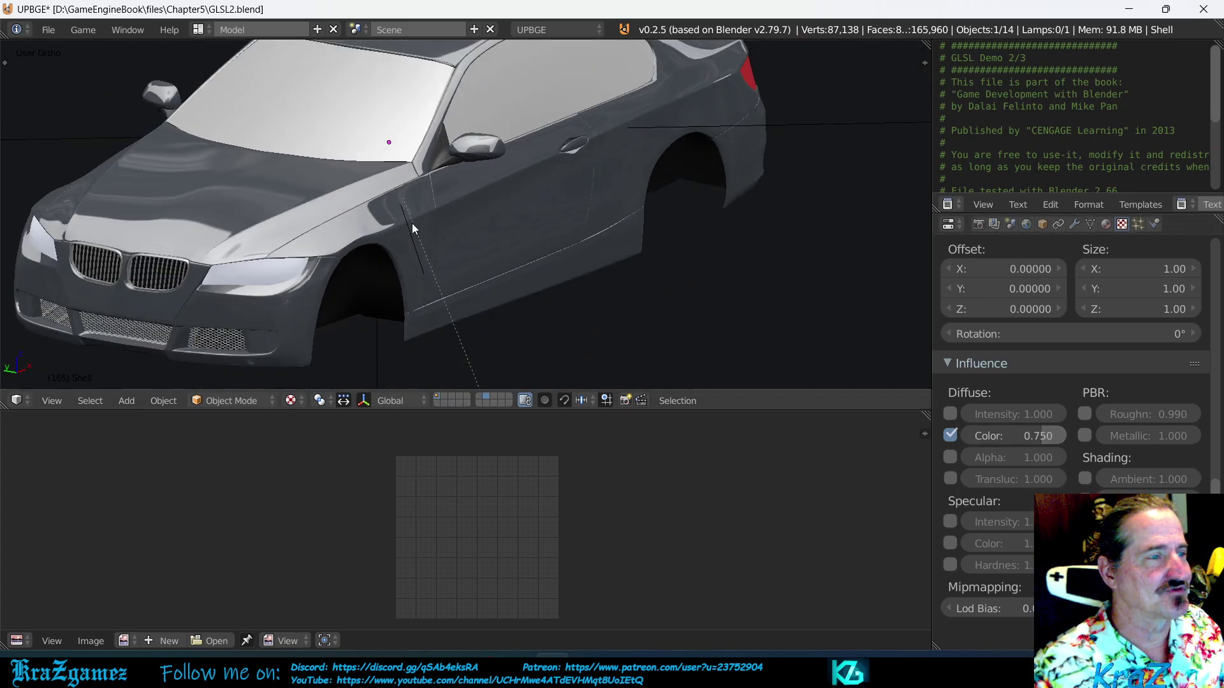
mouse_move(412, 223)
middle_mouse_down()
mouse_move(472, 232)
mouse_move(441, 215)
mouse_move(416, 223)
mouse_move(450, 197)
mouse_move(459, 207)
mouse_move(437, 218)
mouse_move(396, 223)
mouse_move(367, 189)
mouse_move(672, 210)
mouse_move(609, 178)
mouse_move(632, 159)
middle_mouse_up()
scroll(411, 223, "up", 5)
scroll(630, 157, "down", 2)
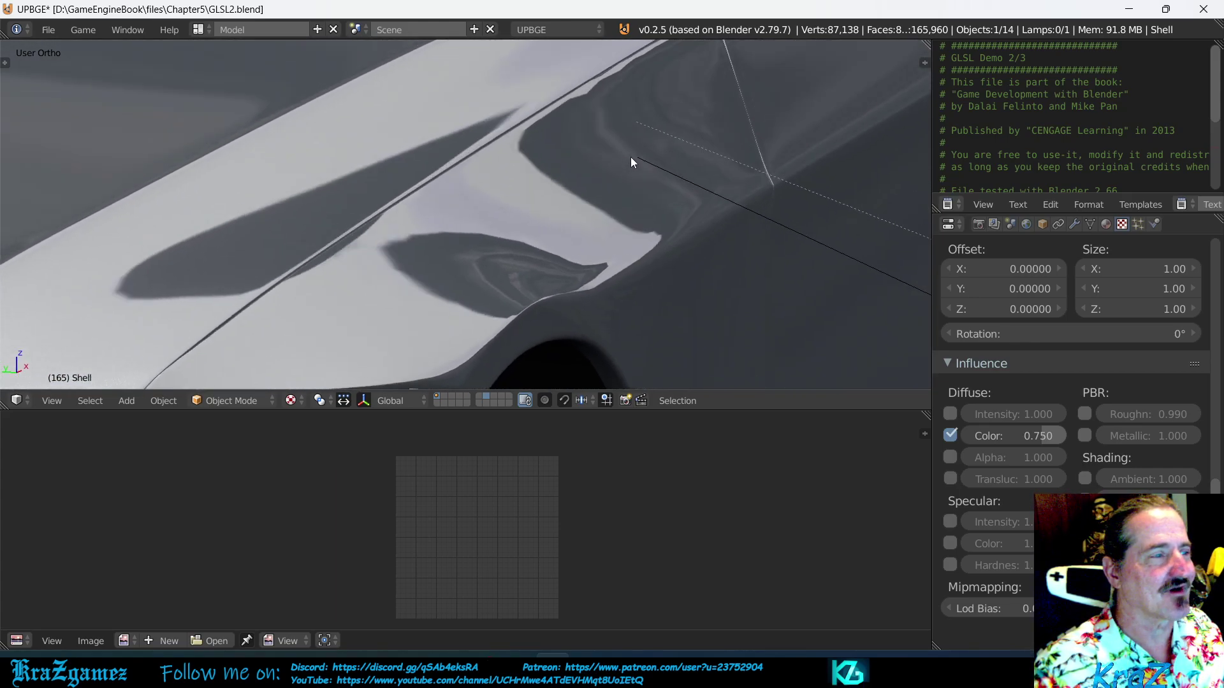
scroll(627, 163, "down", 5)
scroll(621, 175, "down", 5)
mouse_move(617, 182)
middle_mouse_down()
mouse_move(575, 198)
mouse_move(610, 189)
middle_mouse_up()
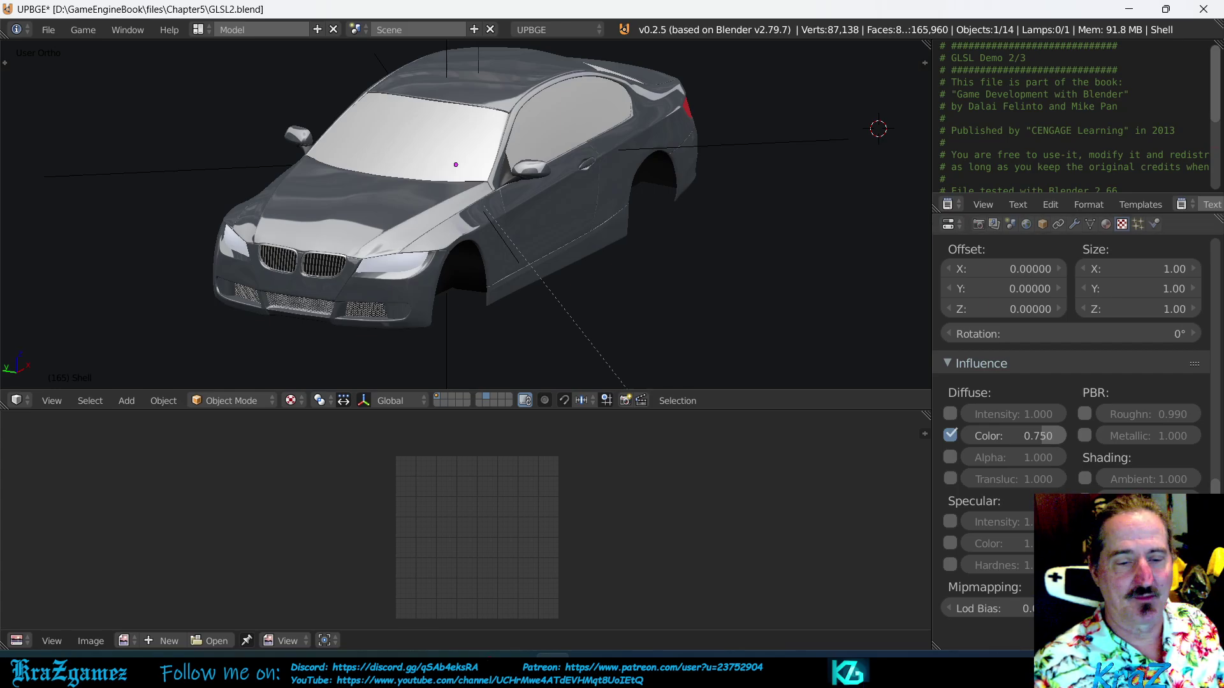
Step: Set the ReflectionMap texture's blend type to Multiply and check the reflections on the car's bodywork
scroll(1007, 524, "down", 5)
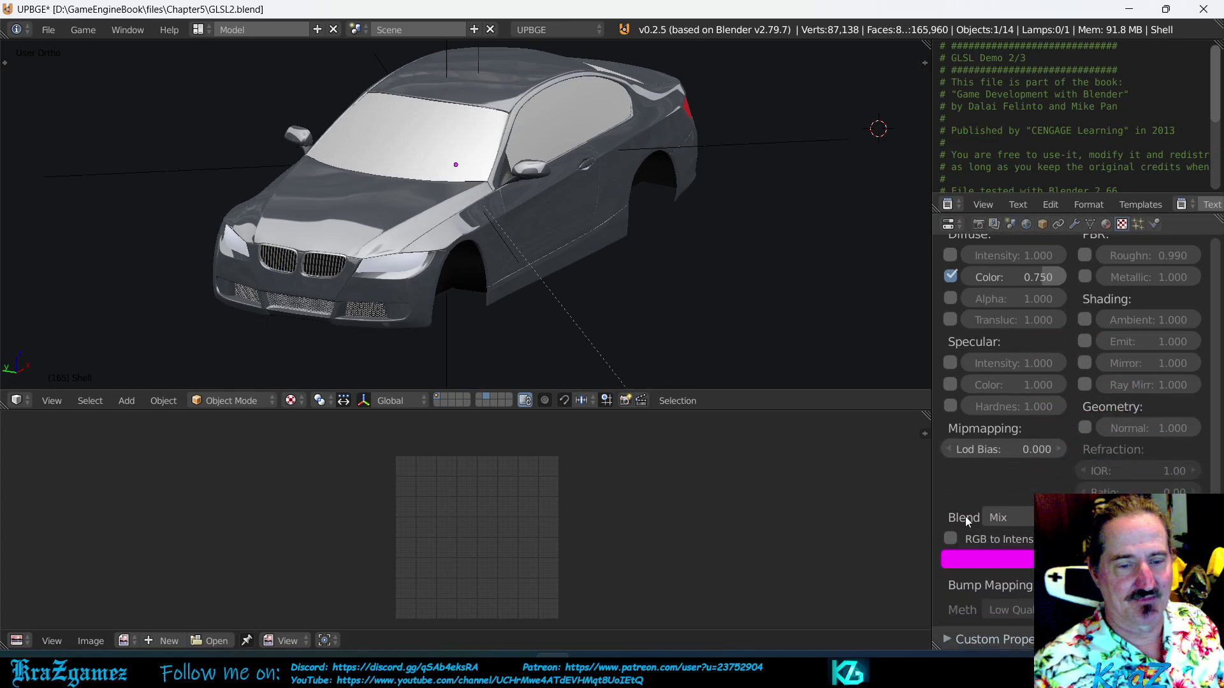
left_click(1005, 518)
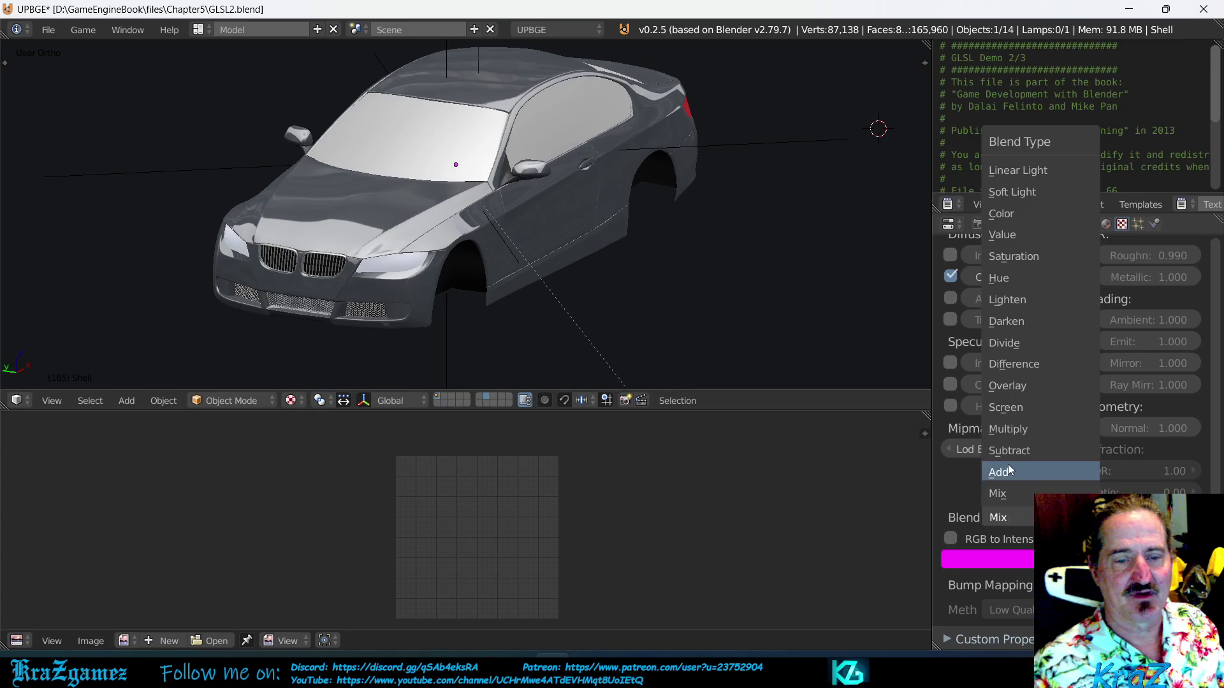
left_click(1004, 428)
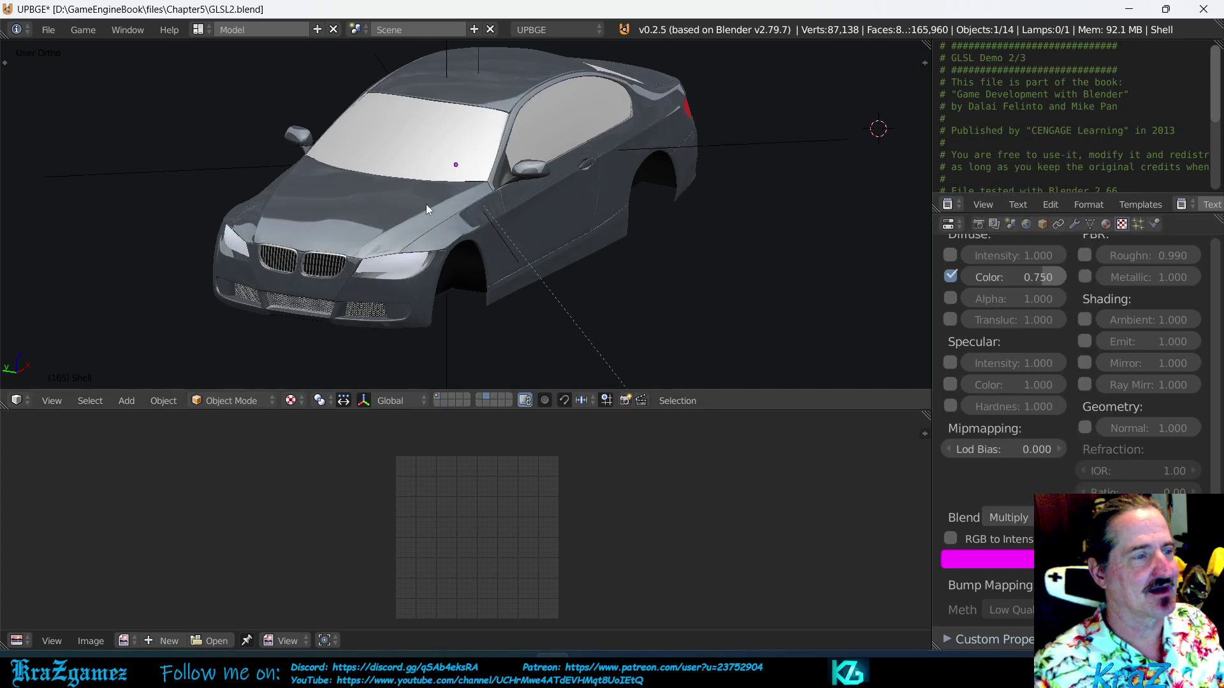
scroll(426, 204, "up", 5)
scroll(426, 208, "down", 2)
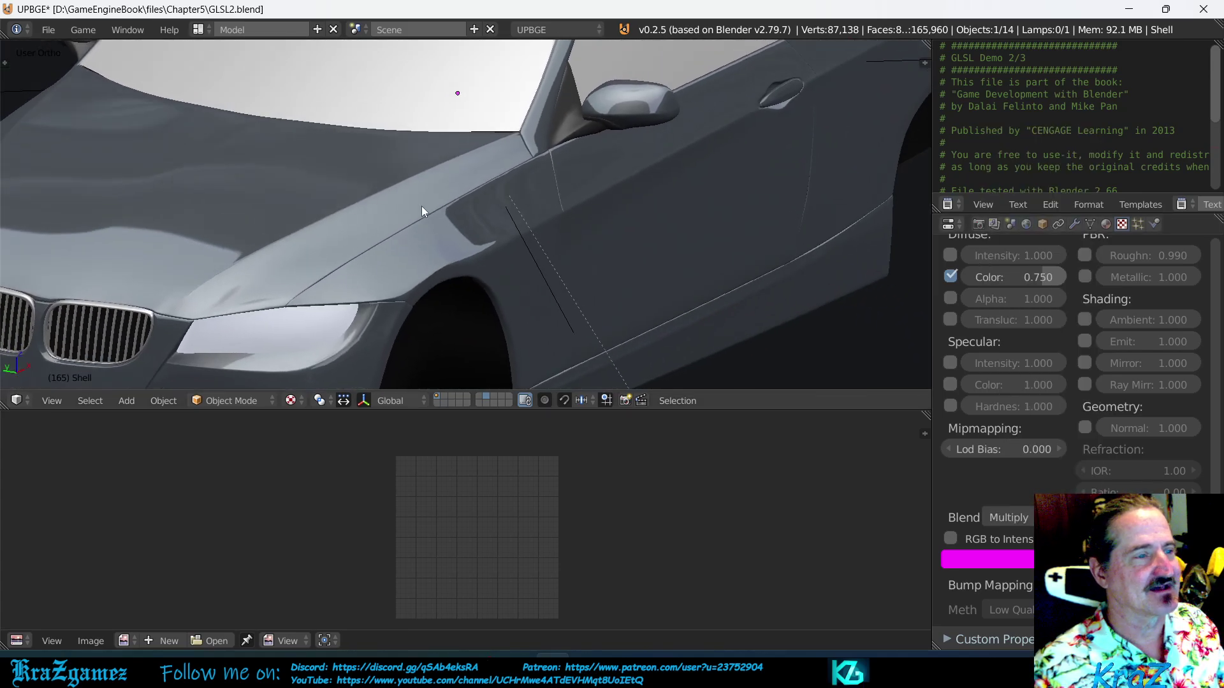
mouse_move(422, 206)
middle_mouse_down()
mouse_move(473, 193)
mouse_move(439, 223)
middle_mouse_up()
scroll(440, 224, "down", 3)
middle_click_drag(551, 248, 554, 245)
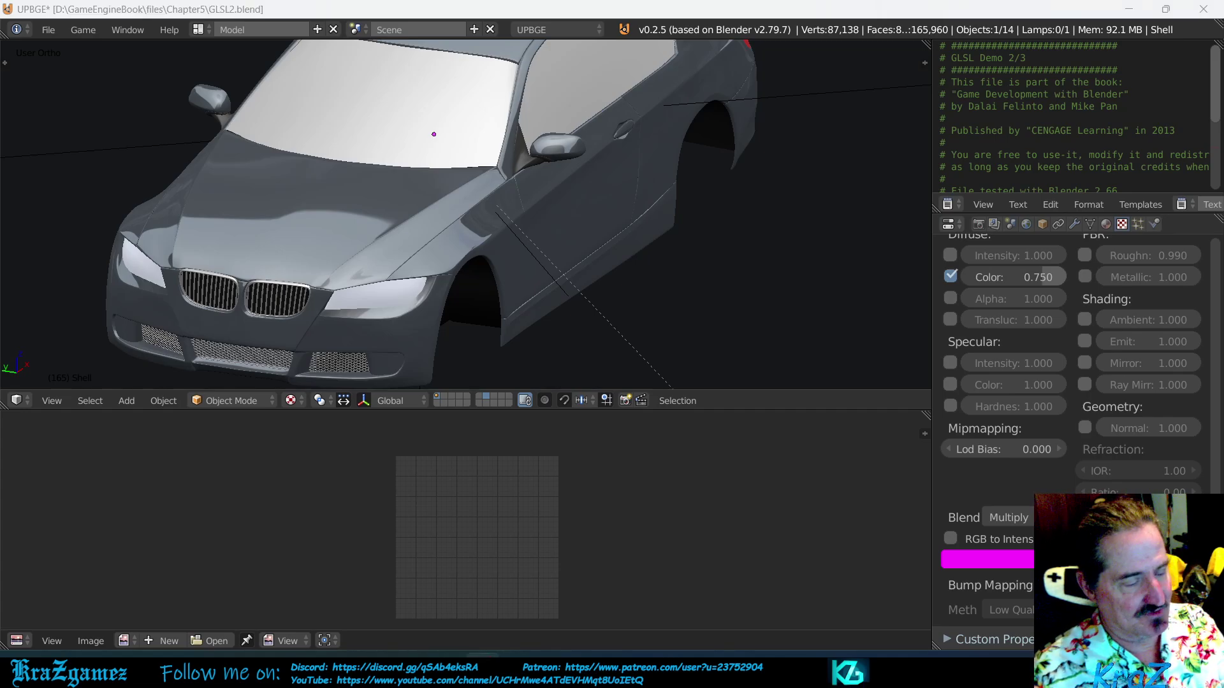
Step: Switch to the book PDF in Acrobat Reader and compare the car with the reflection figure on page 31
key("alt+Tab")
scroll(534, 411, "down", 2)
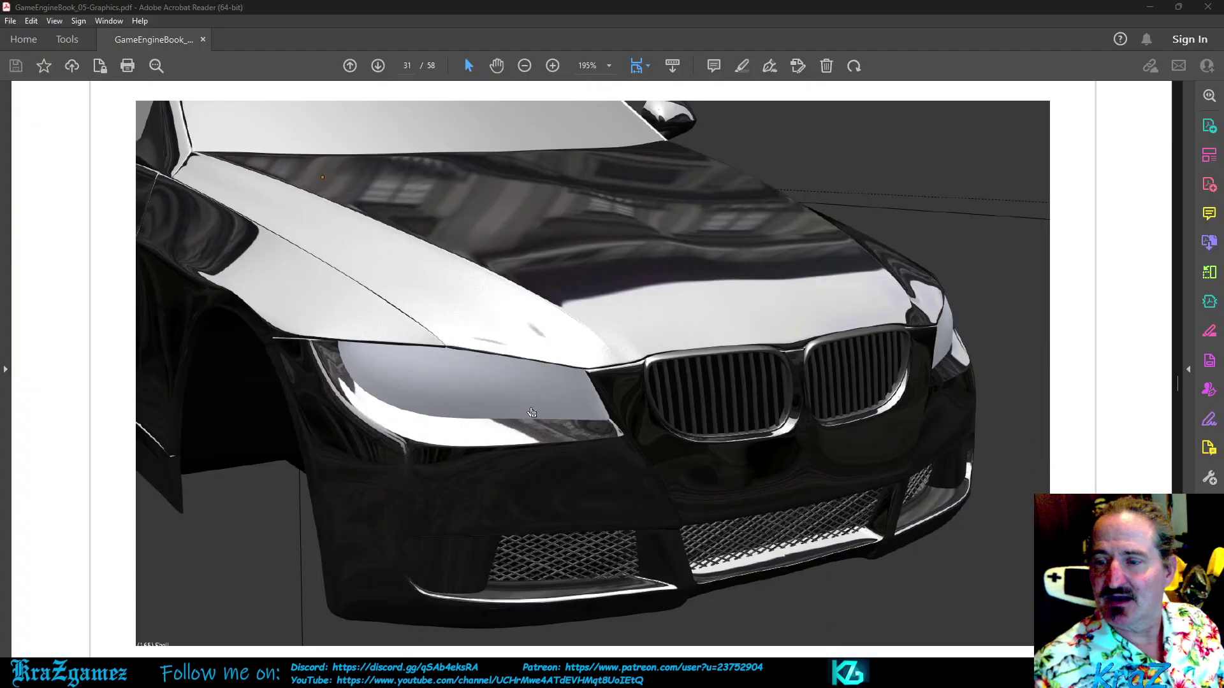
scroll(533, 411, "up", 1)
scroll(534, 411, "down", 1)
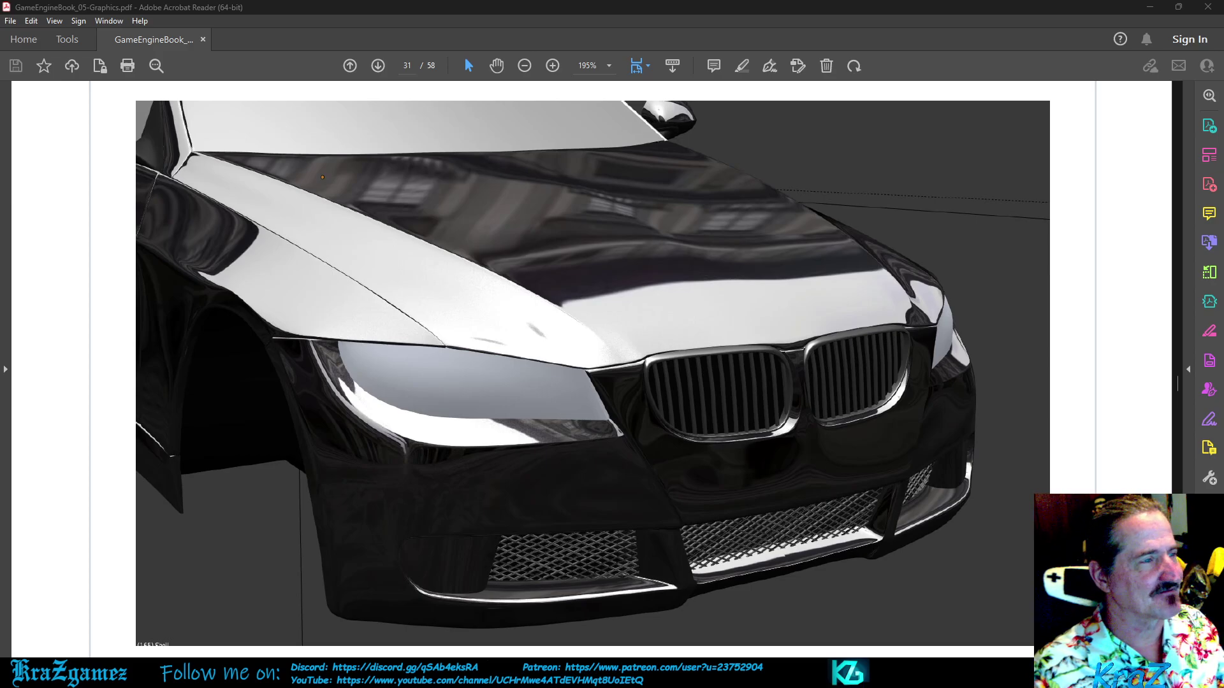
Step: Read step 18 on changing the car's base color and the Material Caching note in the book PDF
scroll(593, 369, "down", 5)
scroll(290, 367, "down", 2)
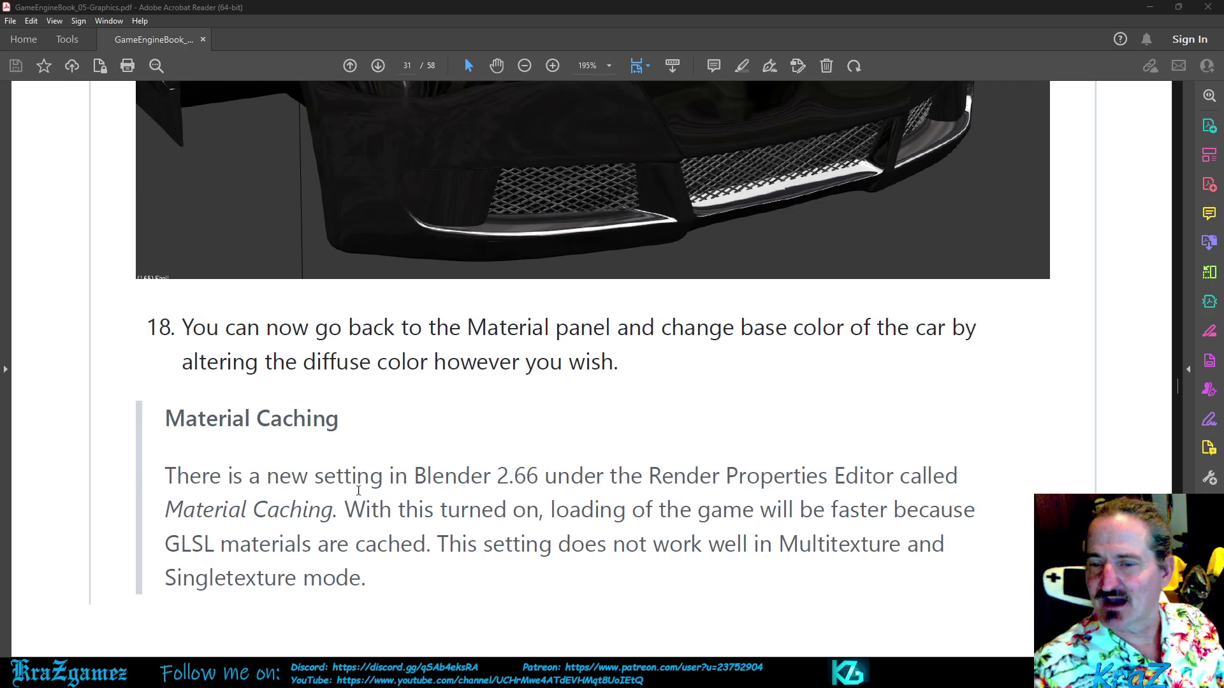
scroll(381, 439, "down", 3)
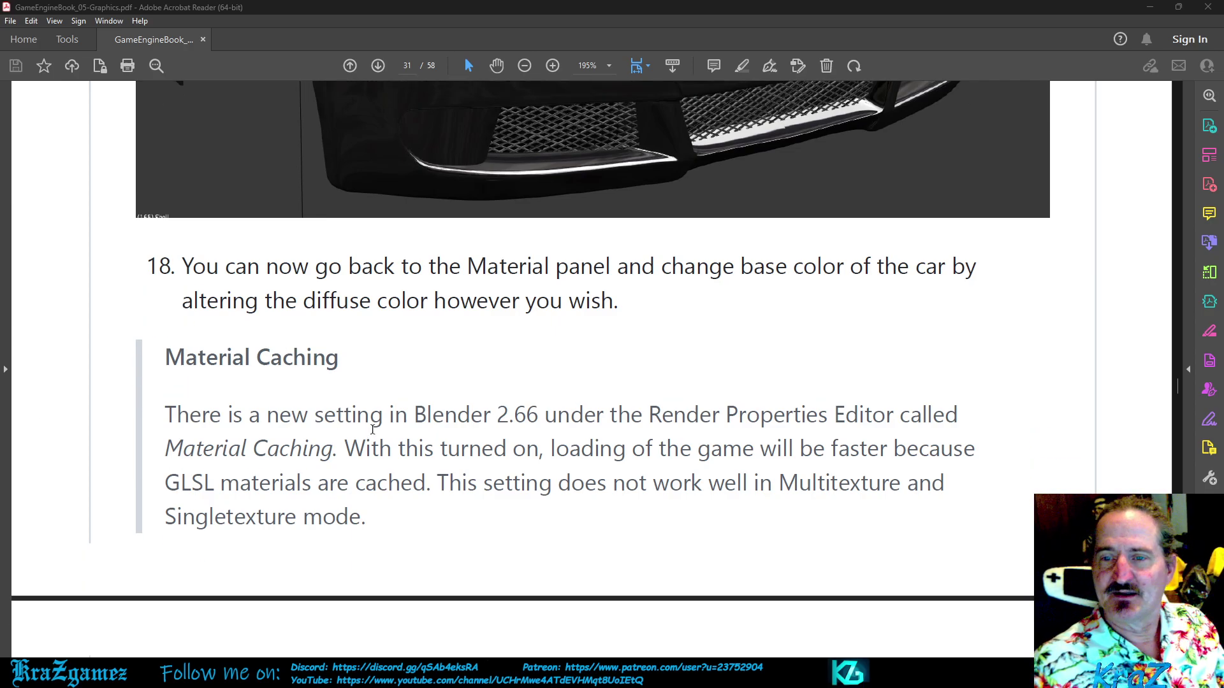
scroll(238, 306, "down", 6)
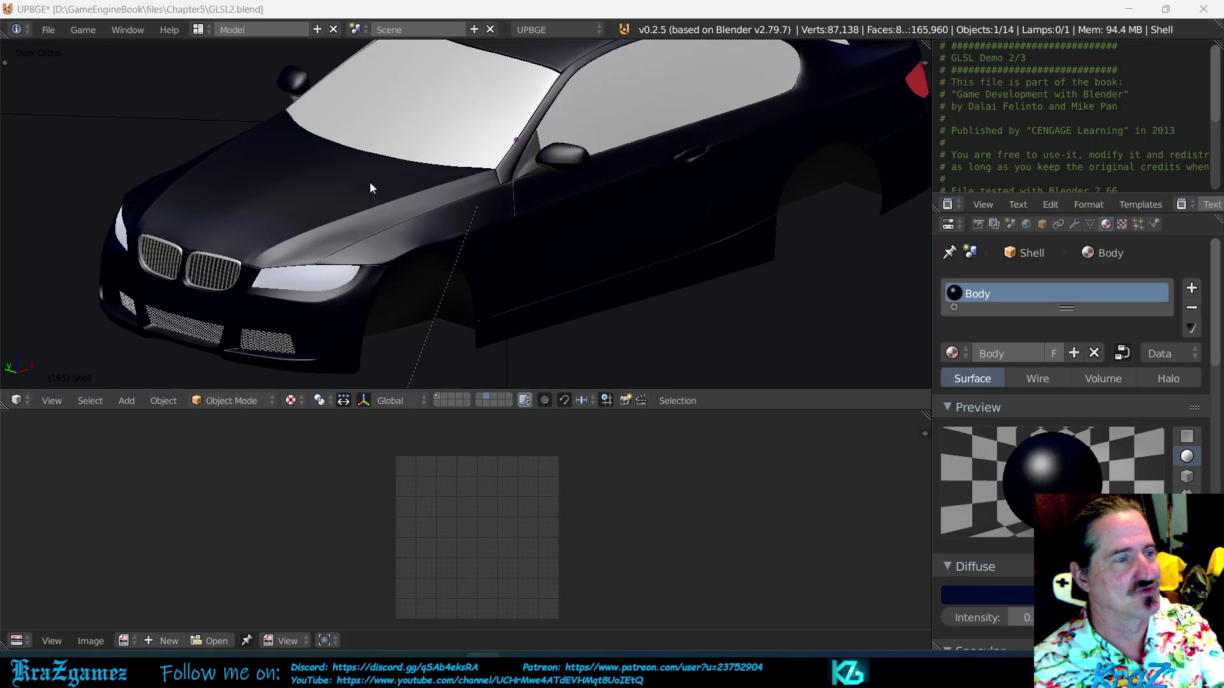
Step: Switch back to UPBGE and examine the car's hood, front fender and side up close and from different angles
middle_click_drag(369, 182, 619, 153)
scroll(603, 185, "up", 3)
scroll(603, 185, "up", 3)
middle_click_drag(554, 239, 504, 235, "shift")
scroll(541, 153, "up", 3)
scroll(537, 142, "down", 2)
scroll(541, 145, "up", 2)
scroll(497, 208, "down", 5)
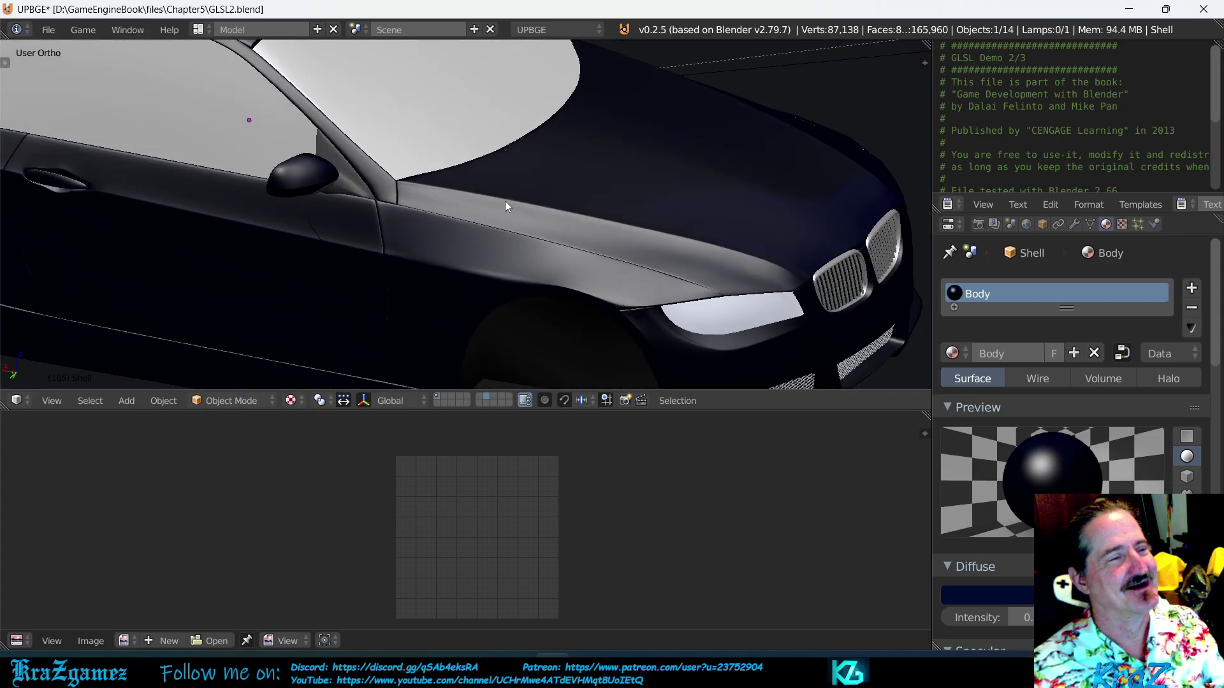
scroll(569, 211, "down", 4)
middle_click_drag(568, 210, 532, 214)
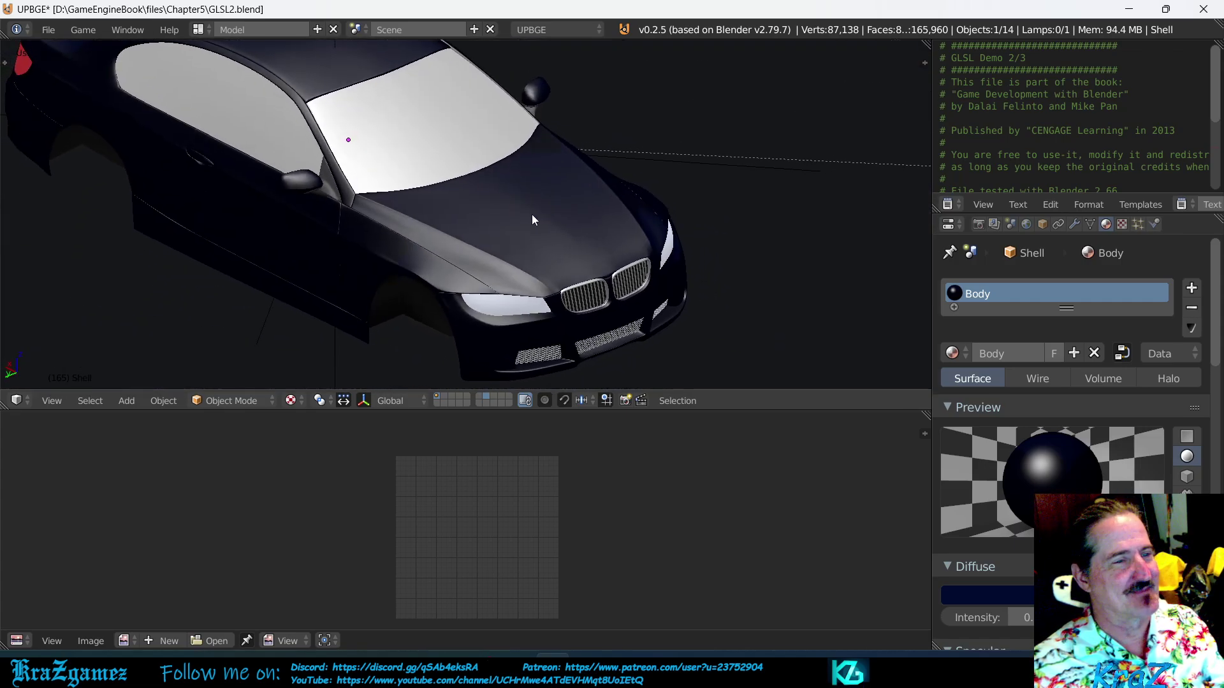
Step: Brighten the Body material's diffuse color to a blue of R 0.000, G 0.010, B 0.154 and check the car's paint
left_click(1018, 597)
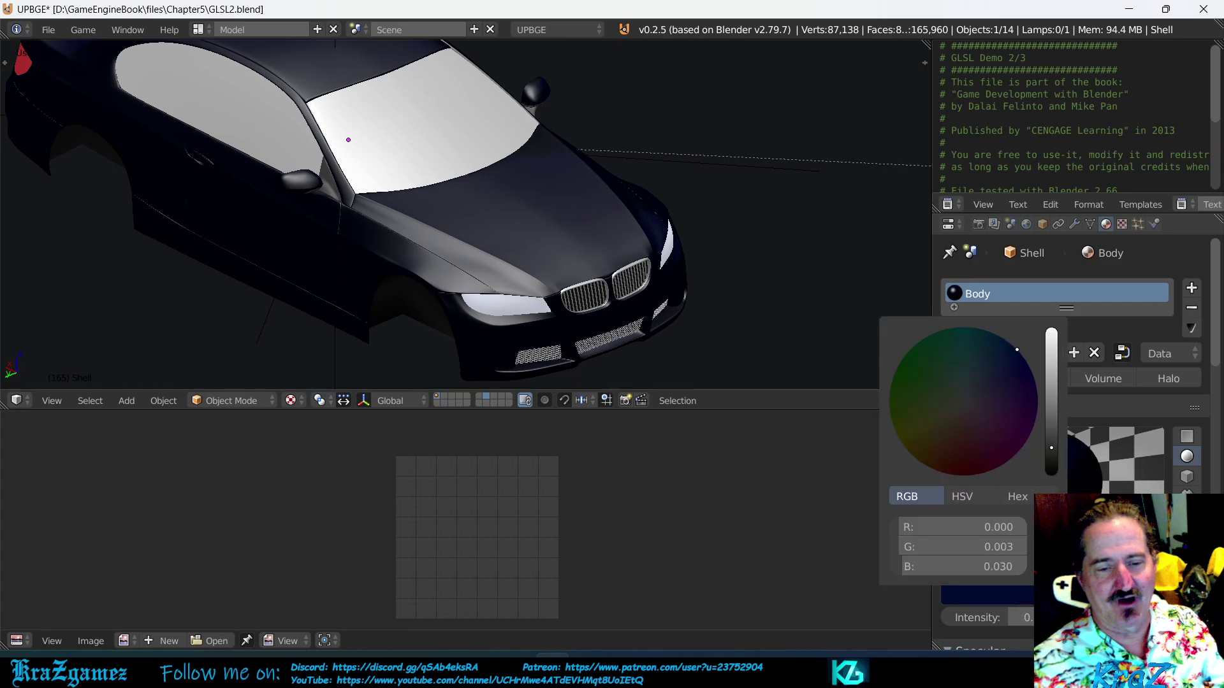
left_click(1020, 596)
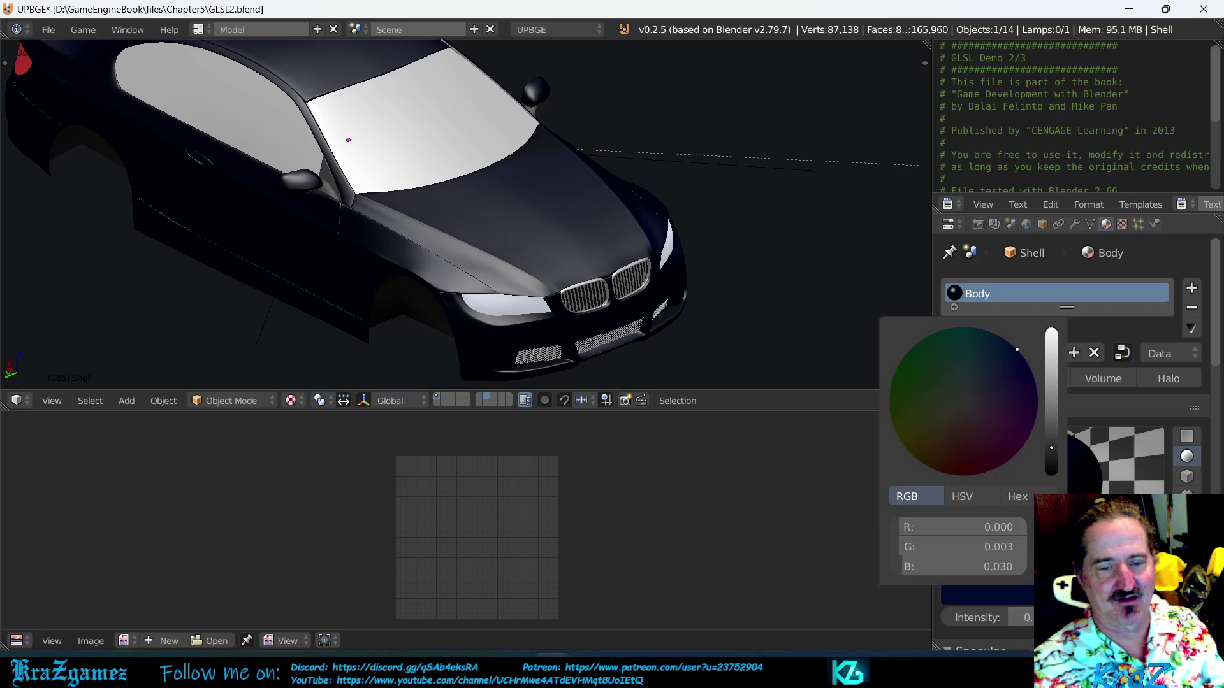
left_click_drag(1053, 452, 1052, 344)
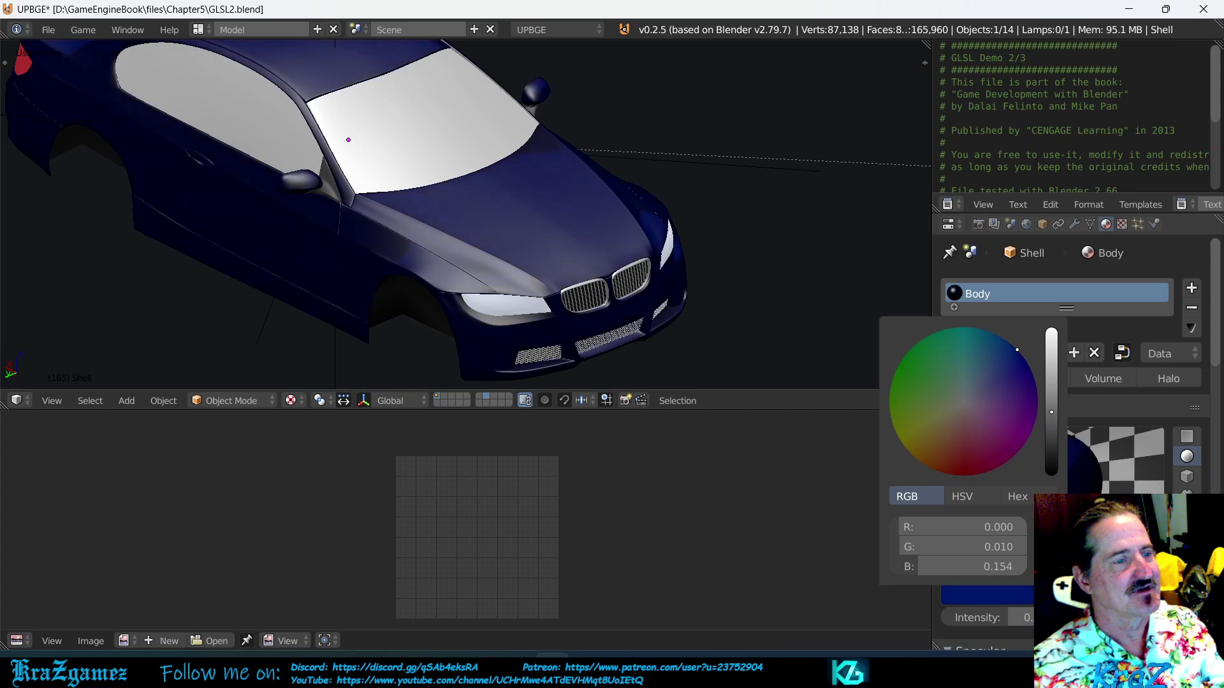
scroll(591, 262, "up", 5)
middle_click_drag(591, 262, 453, 285)
scroll(625, 267, "down", 6)
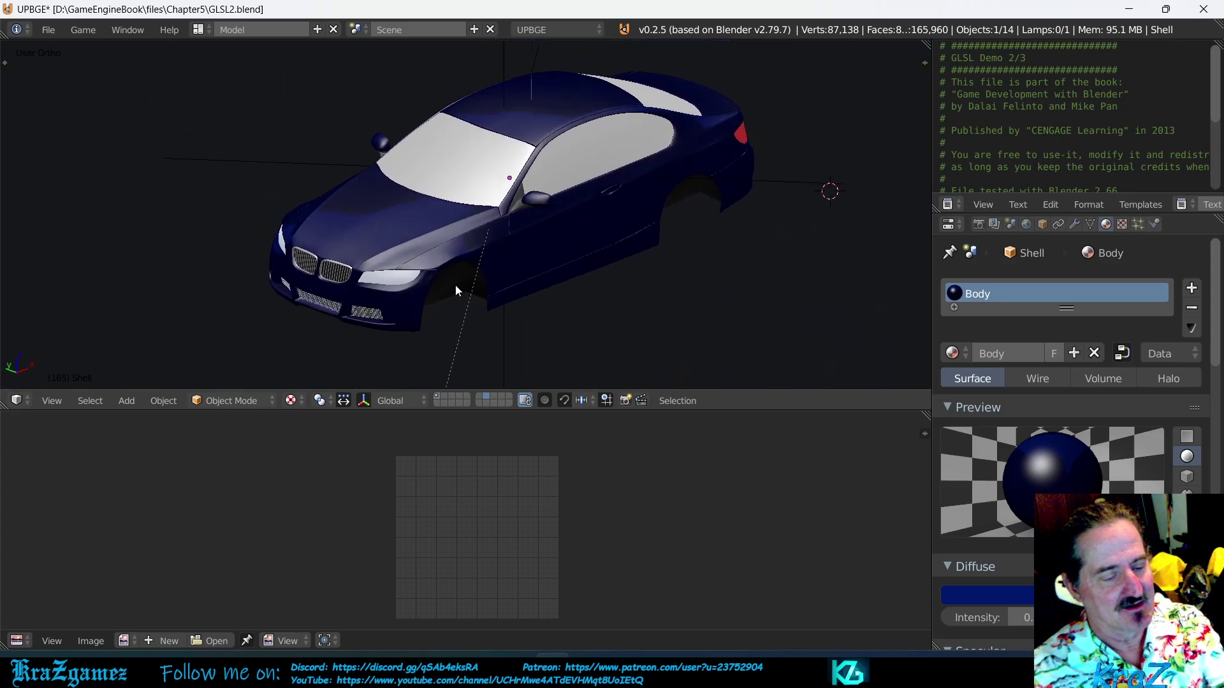